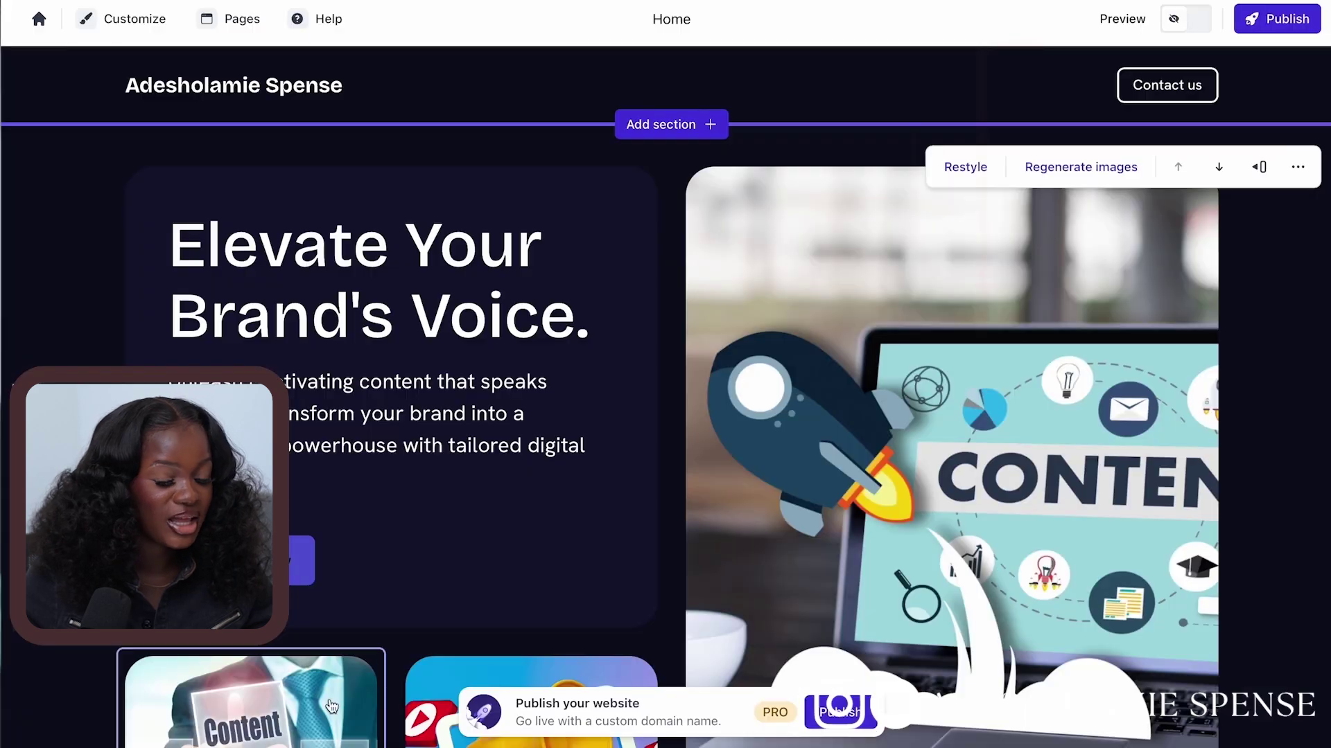
Review the generated home page from the hero banner down through the services sections.
{"action": "scroll", "coordinate": [605, 530], "scroll_direction": "down", "scroll_amount": 15}
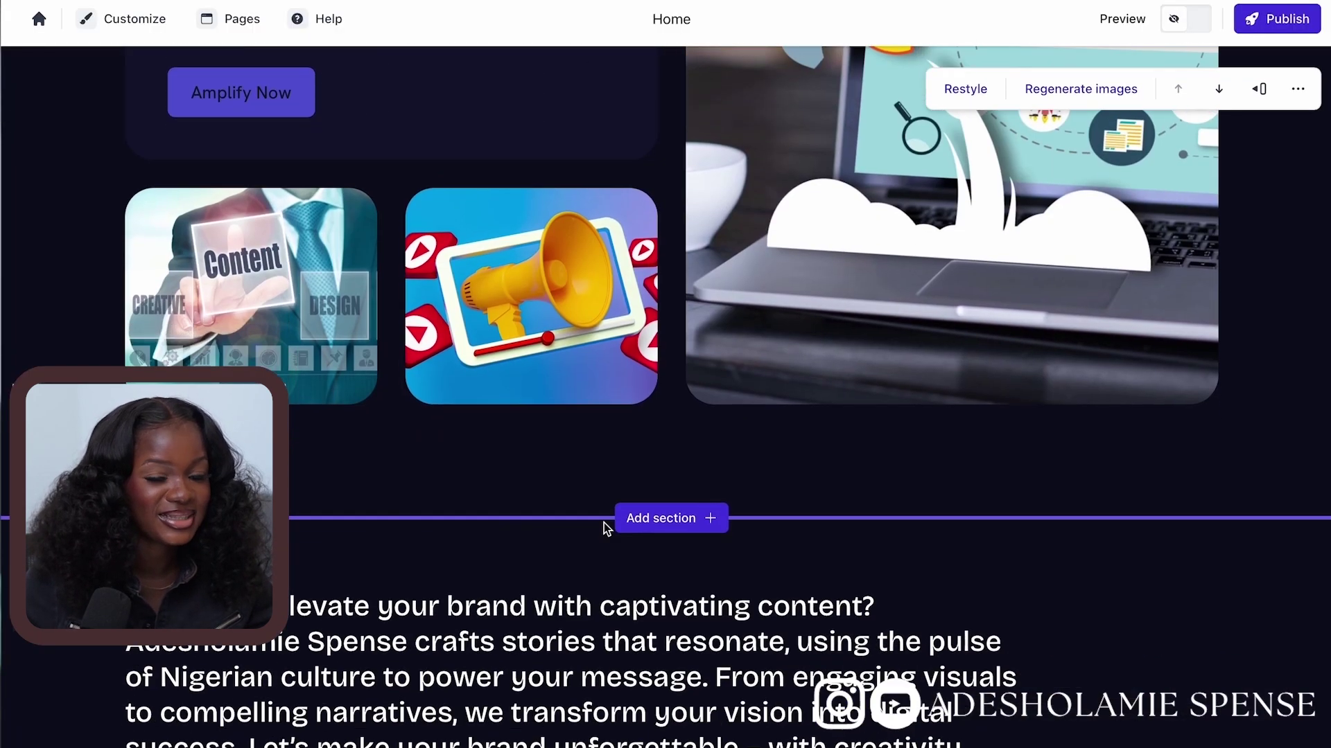
{"action": "scroll", "coordinate": [604, 523], "scroll_direction": "down", "scroll_amount": 15}
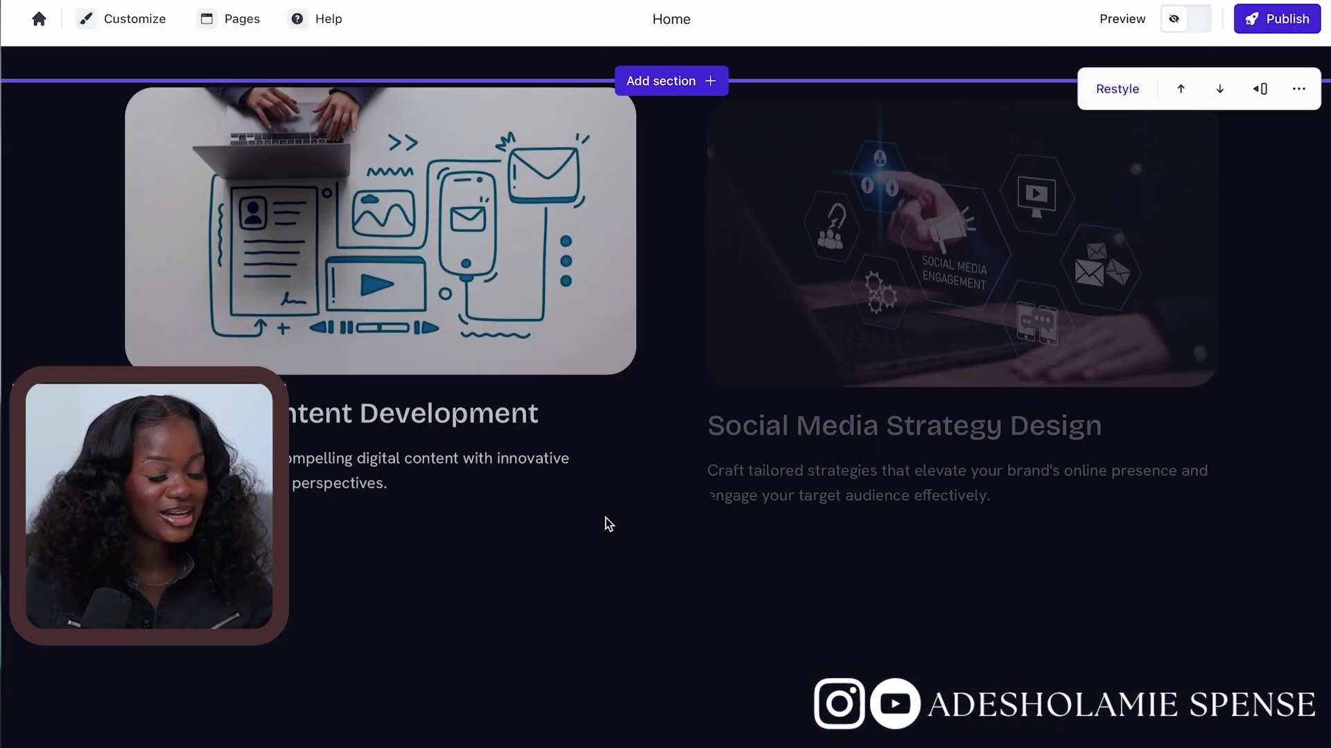
{"action": "scroll", "coordinate": [607, 521], "scroll_direction": "down", "scroll_amount": 8}
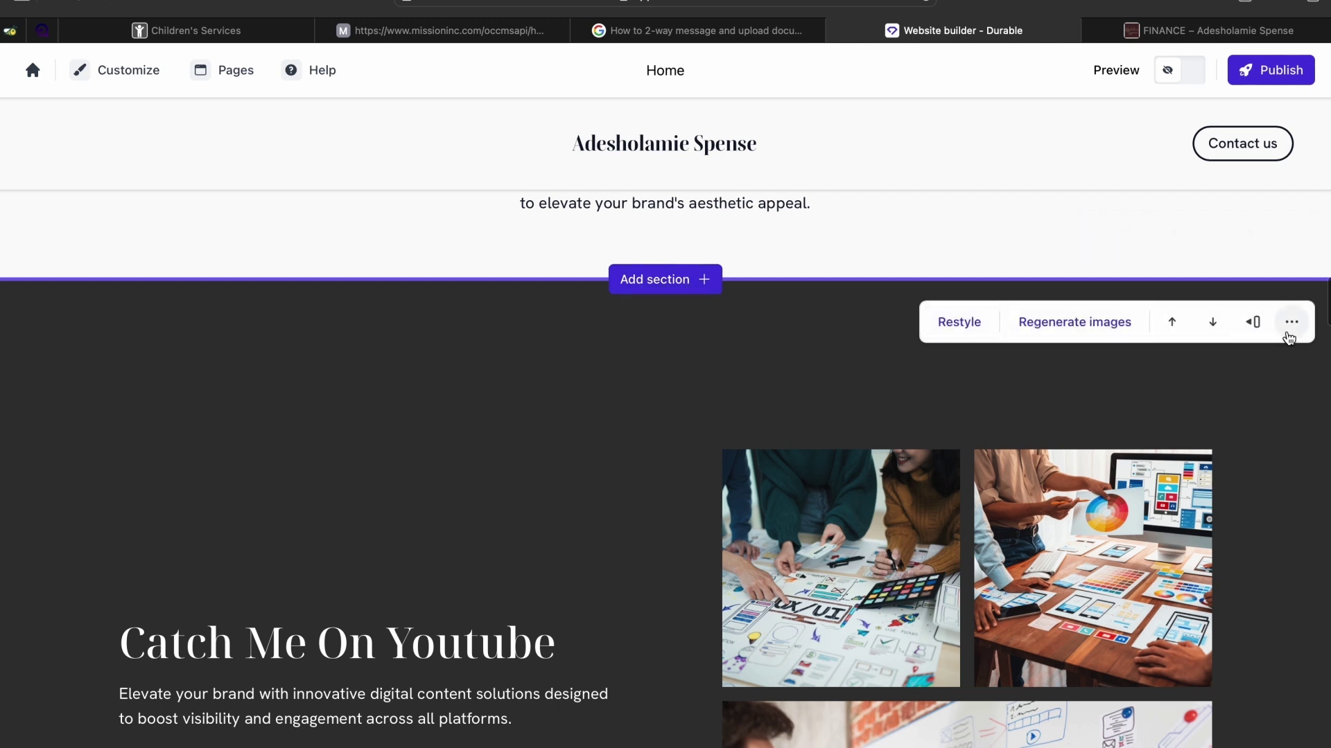
Delete the "Catch Me On Youtube" and "See Our Work in Action" sections from the home page.
{"action": "left_click", "coordinate": [1291, 323]}
{"action": "left_click", "coordinate": [1249, 447]}
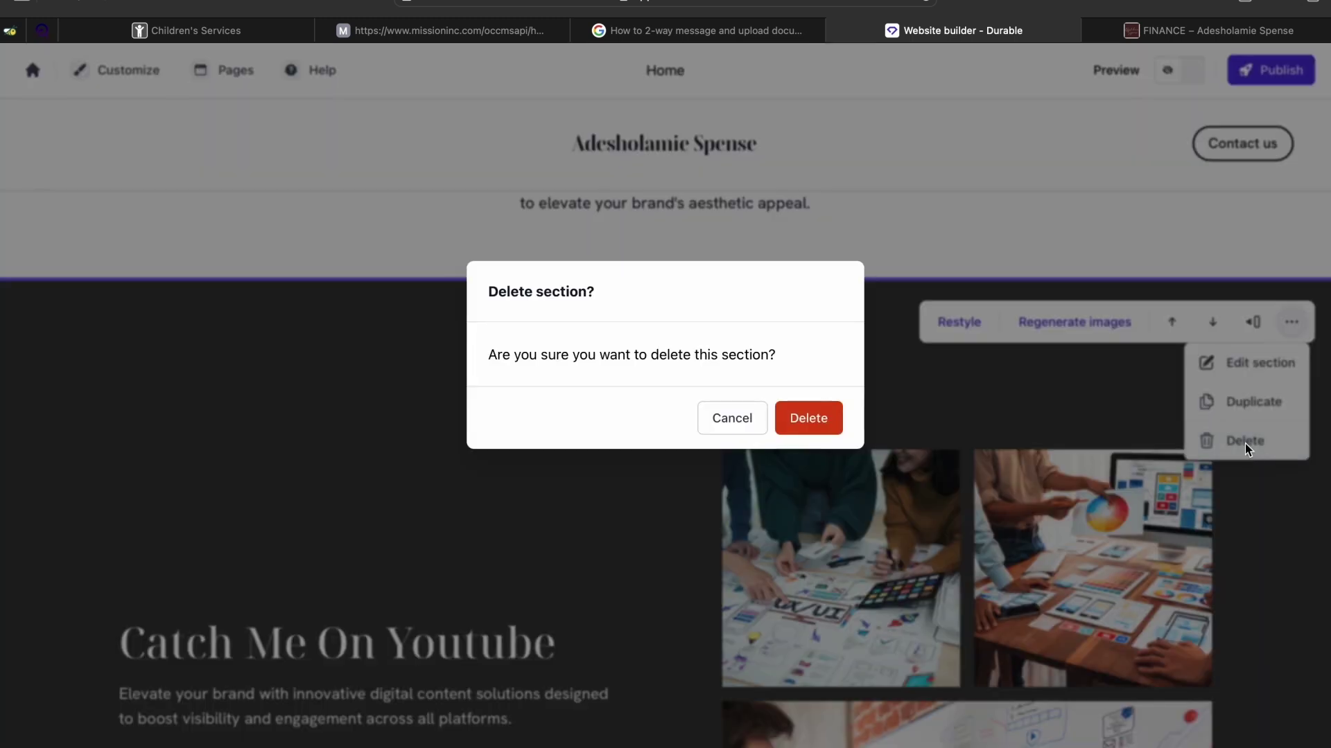
{"action": "left_click", "coordinate": [819, 423]}
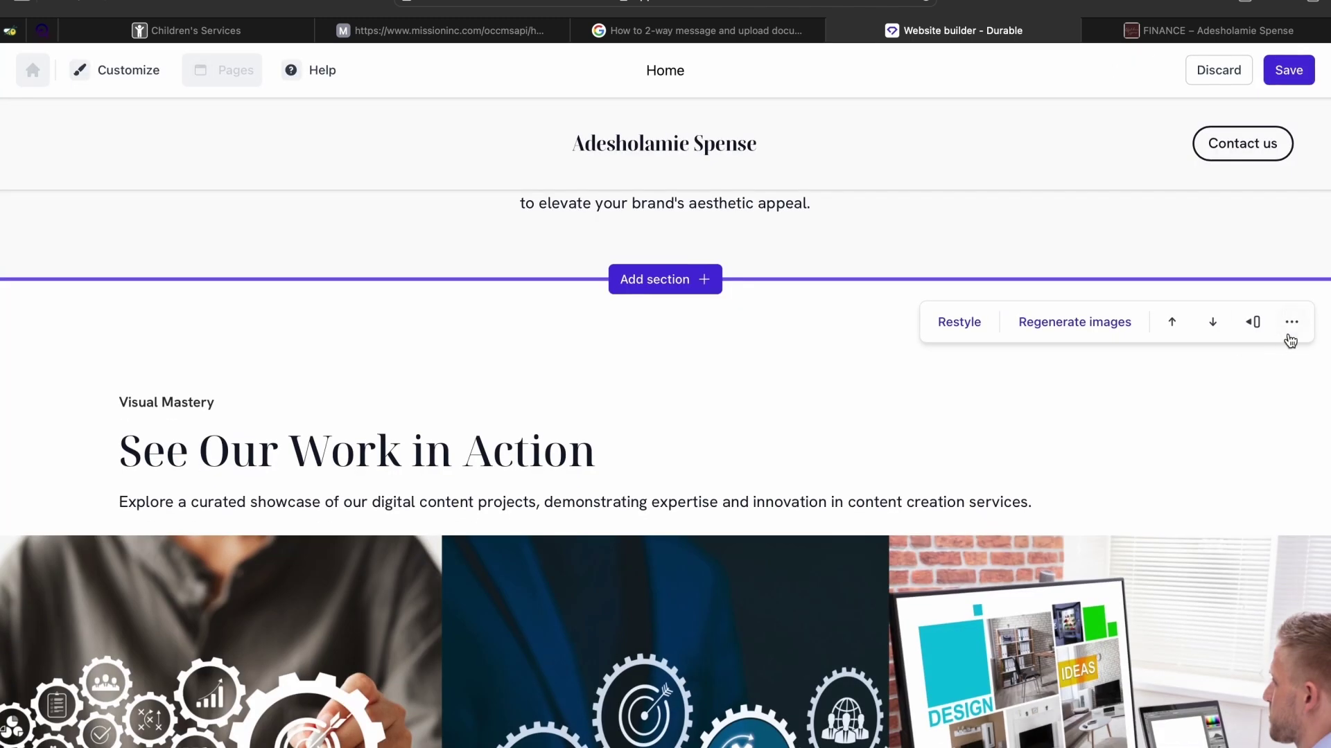
{"action": "left_click", "coordinate": [1245, 446]}
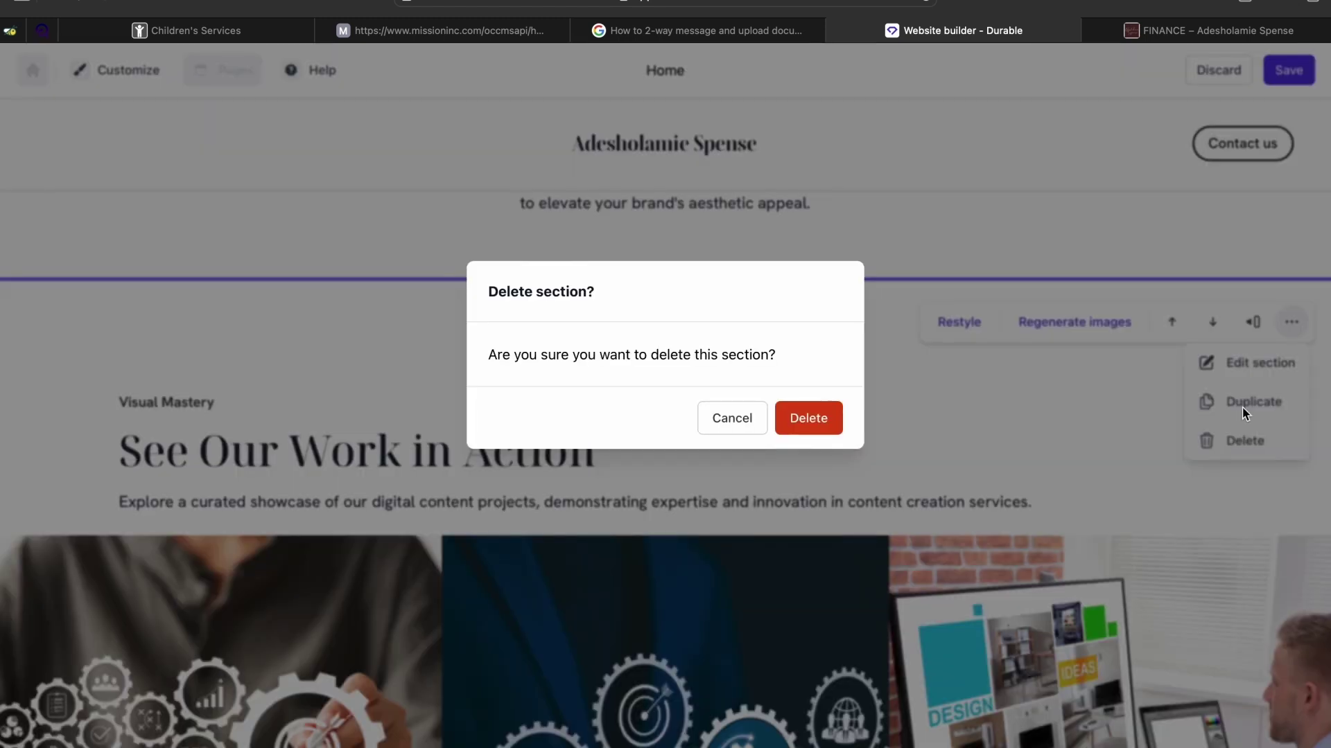
{"action": "left_click", "coordinate": [797, 430]}
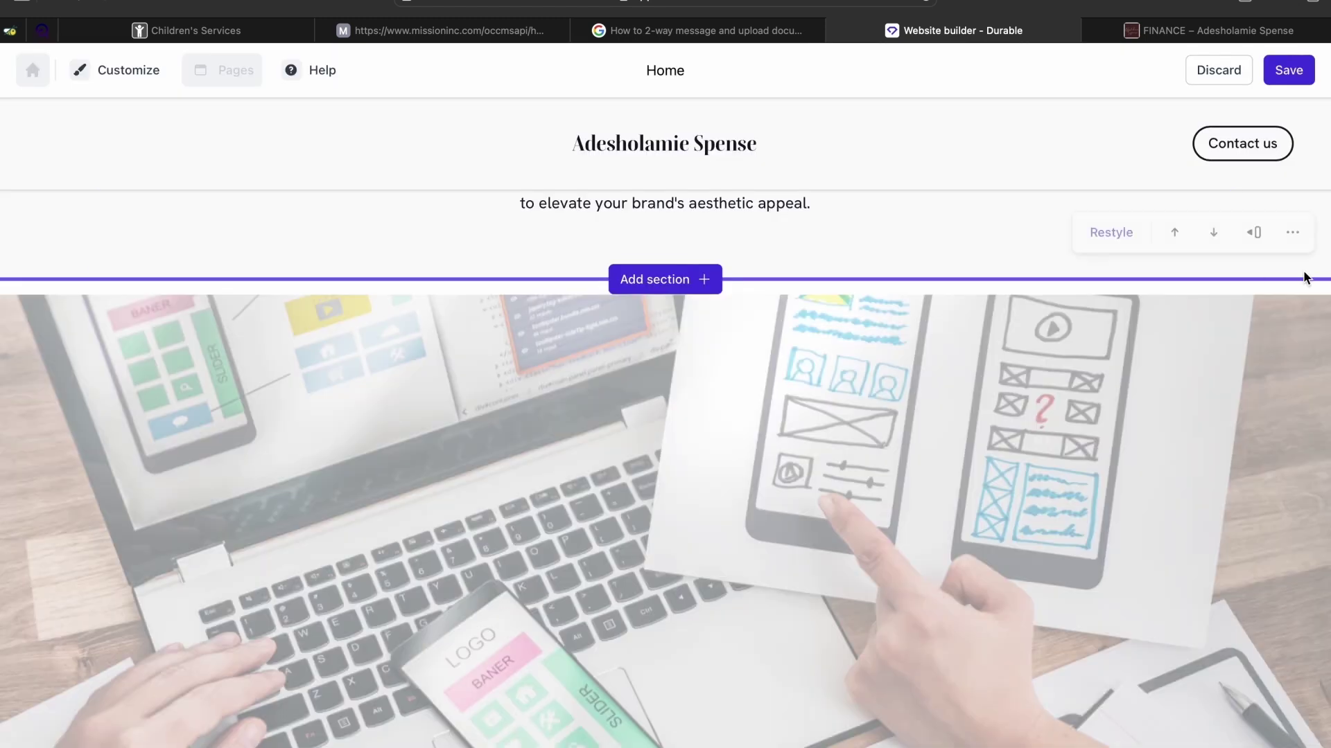
{"action": "left_click", "coordinate": [1285, 325]}
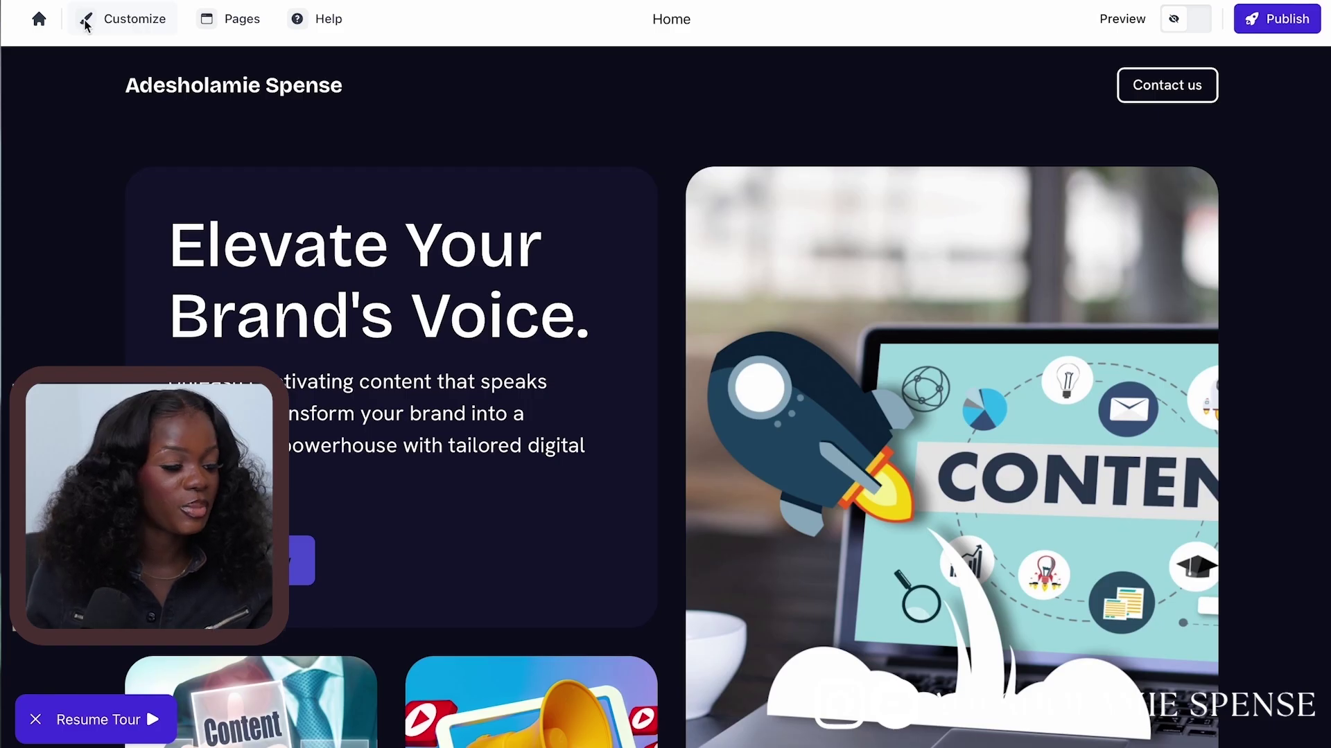
Browse the alternative website templates available for changing the site's design.
{"action": "left_click", "coordinate": [85, 24]}
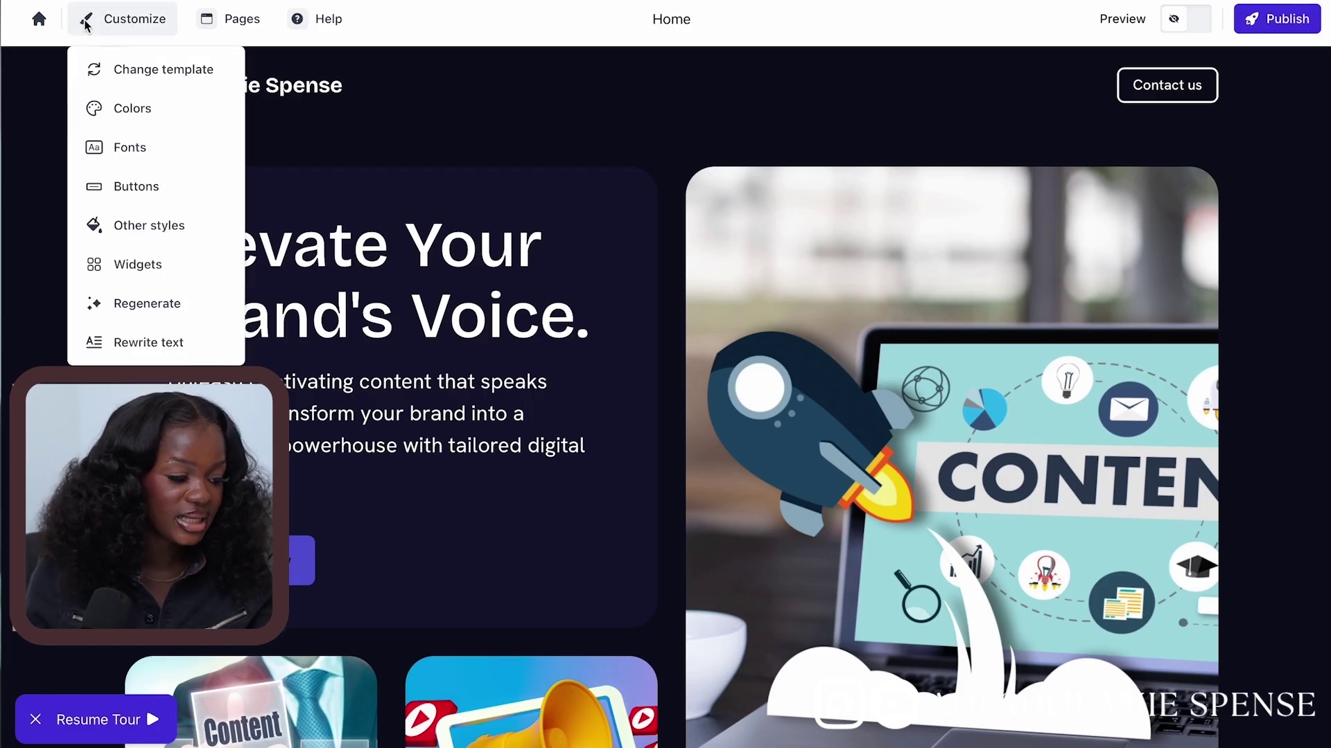
{"action": "left_click", "coordinate": [137, 71]}
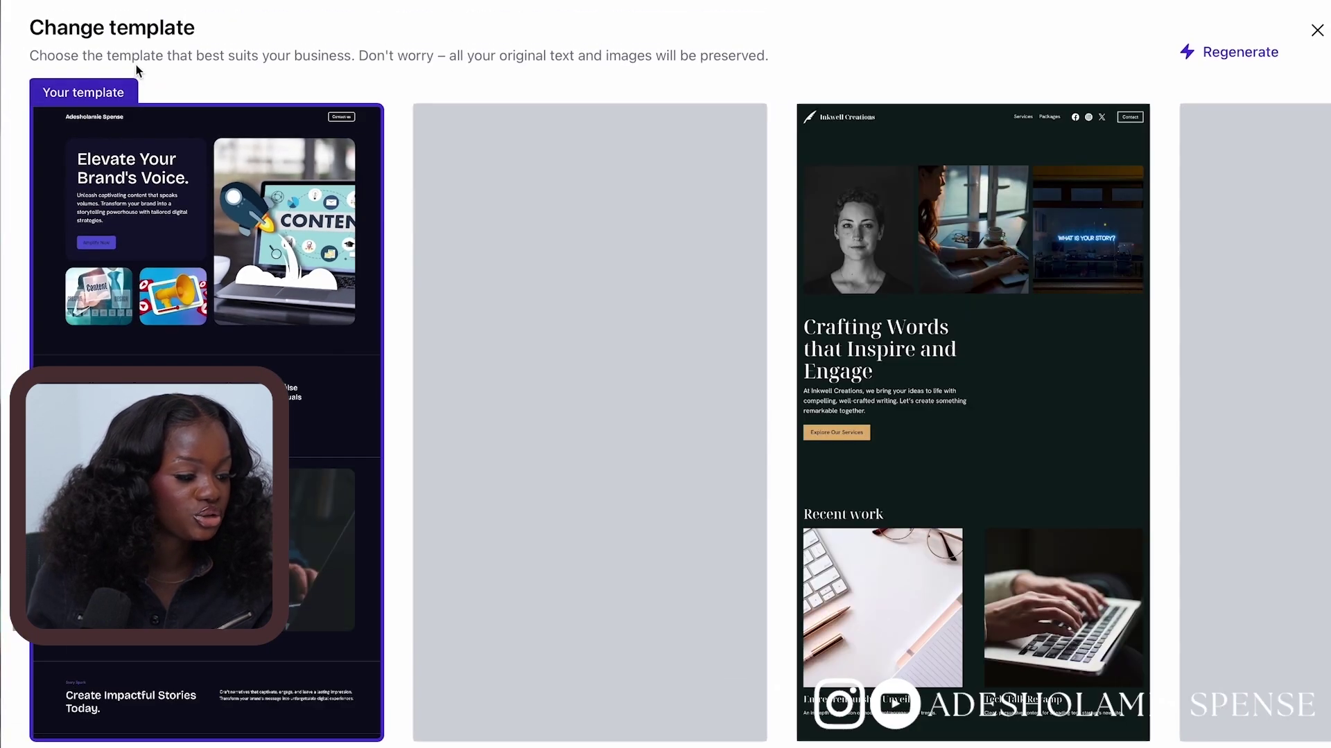
{"action": "scroll", "coordinate": [598, 385], "scroll_direction": "right", "scroll_amount": 4}
{"action": "scroll", "coordinate": [598, 385], "scroll_direction": "right", "scroll_amount": 10}
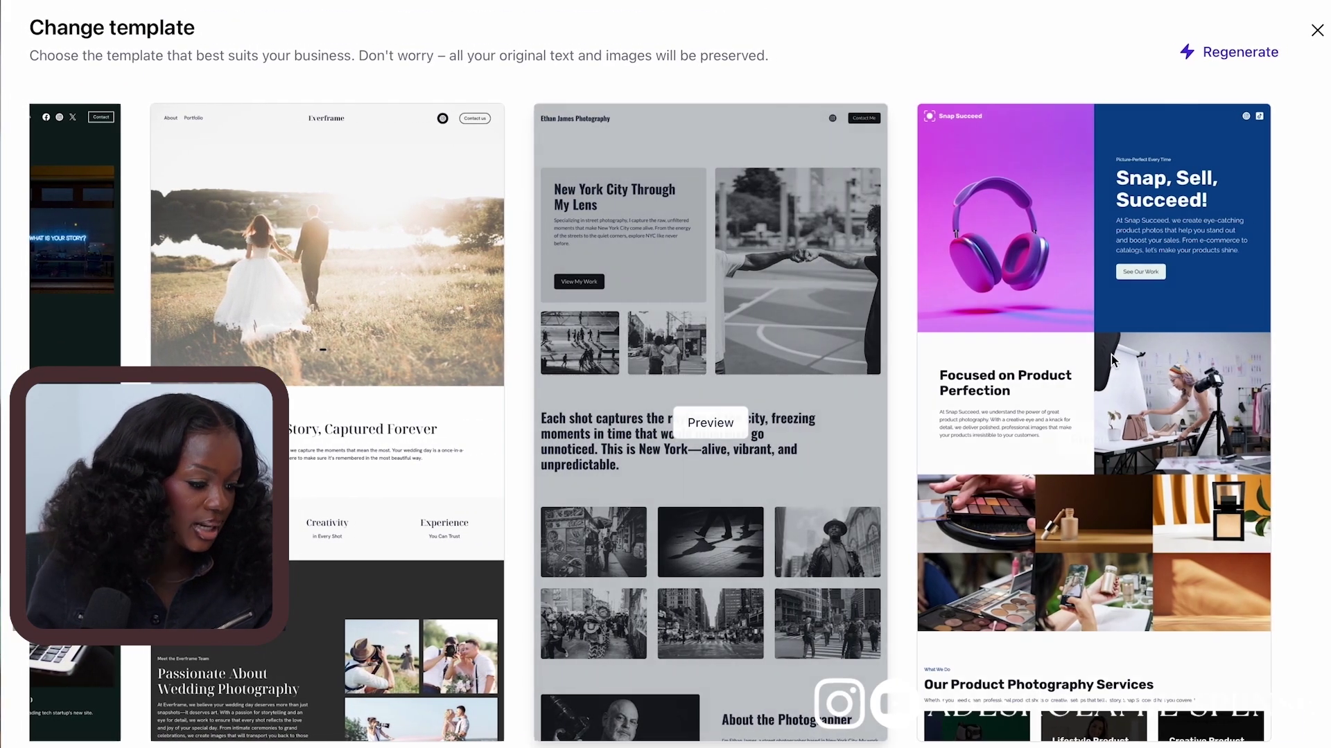
{"action": "mouse_move", "coordinate": [1128, 364]}
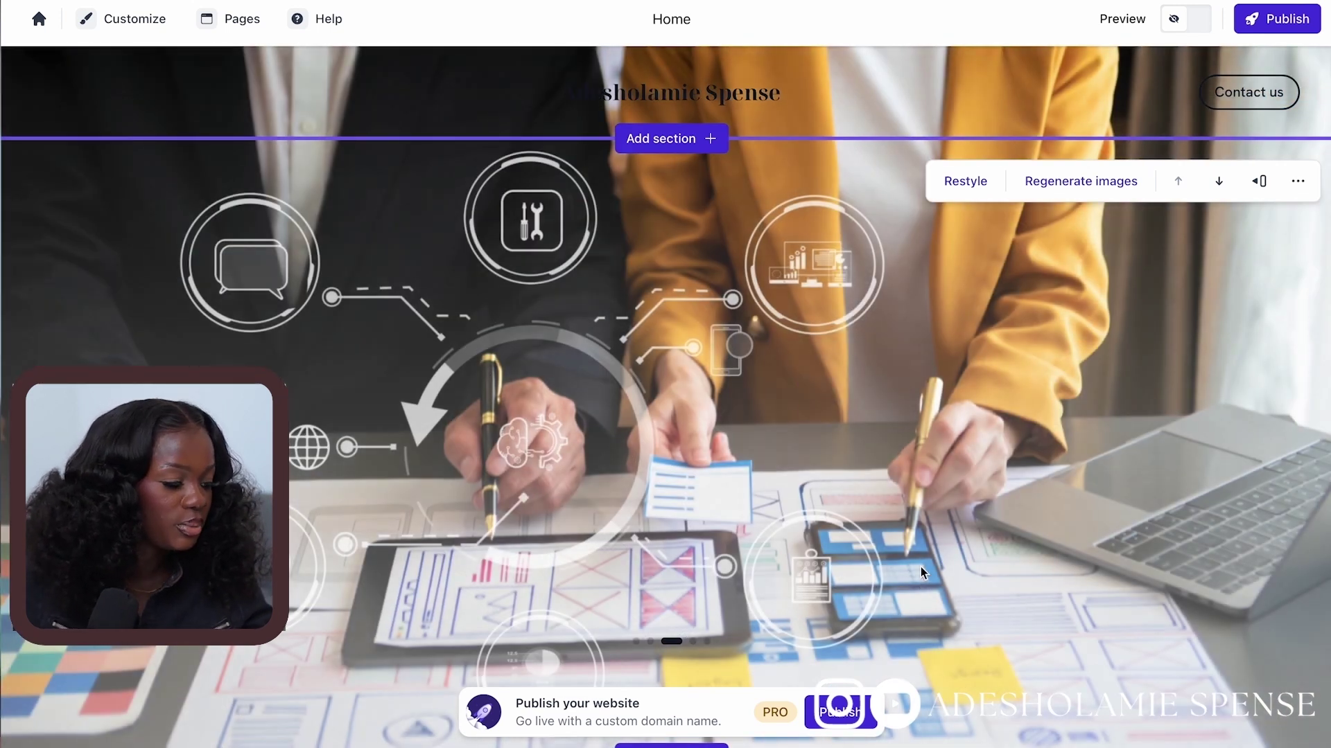
{"action": "left_click", "coordinate": [1298, 180]}
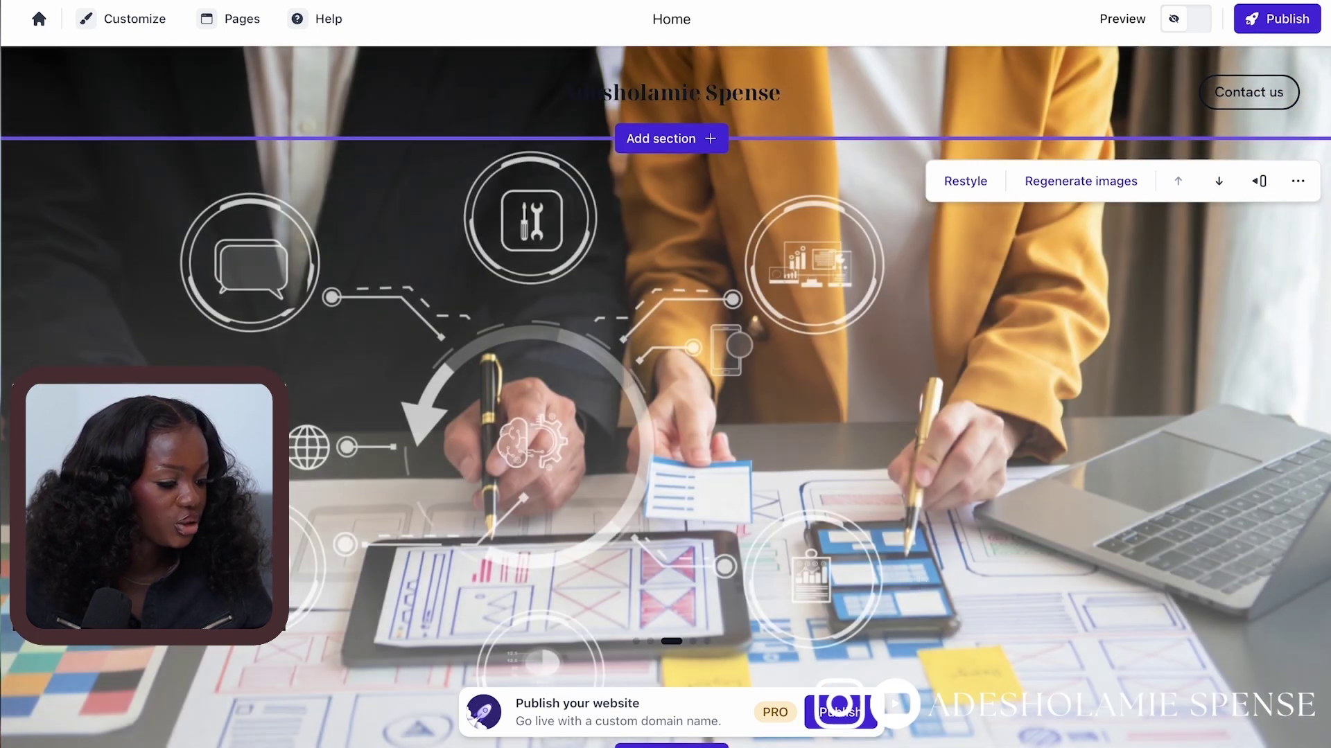
{"action": "left_click", "coordinate": [1298, 182]}
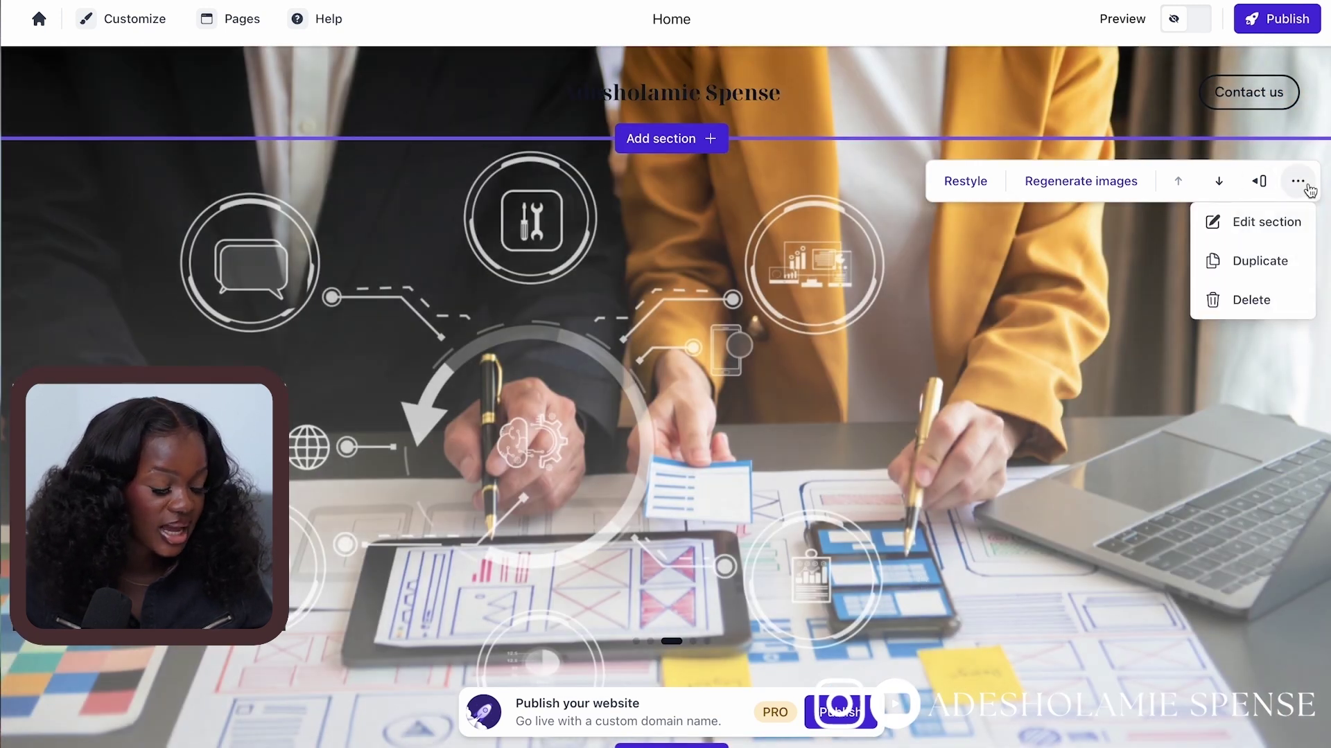
{"action": "left_click", "coordinate": [1289, 223]}
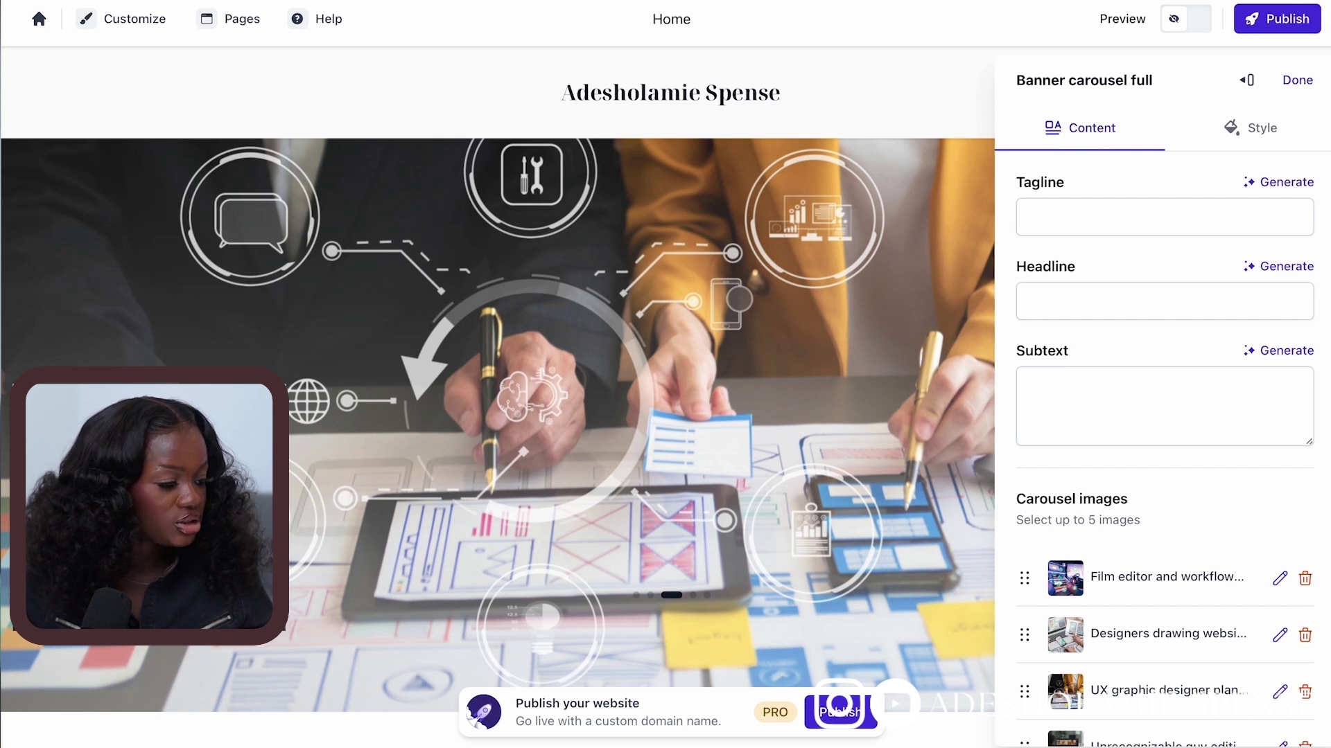
{"action": "scroll", "coordinate": [1202, 565], "scroll_direction": "down", "scroll_amount": 3}
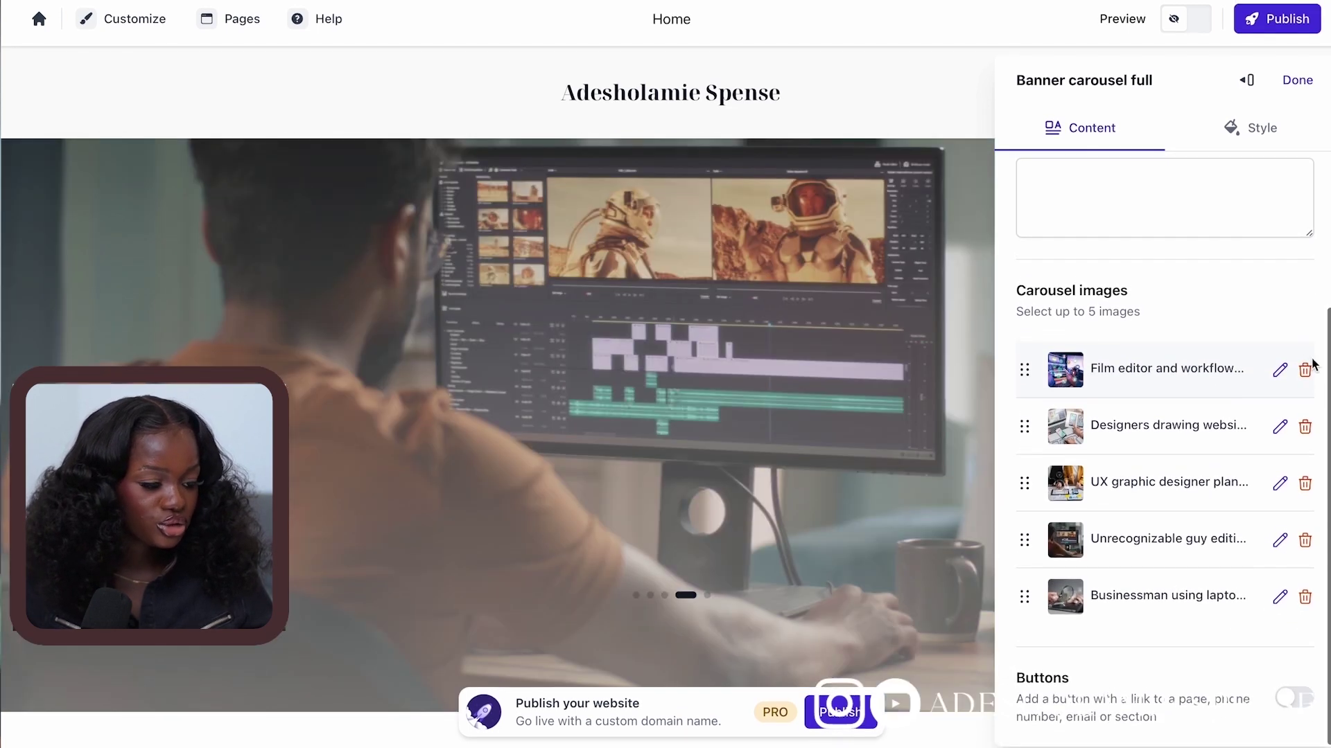
{"action": "left_click", "coordinate": [1279, 372]}
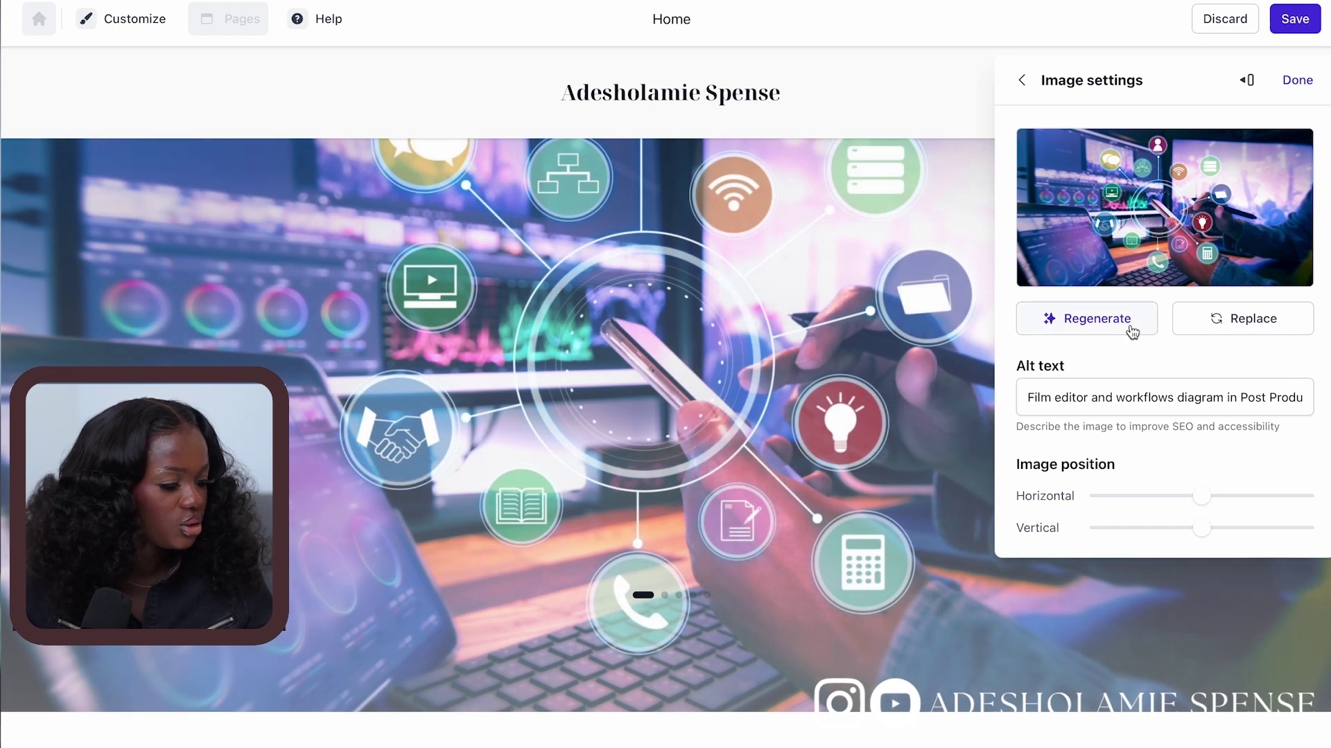
{"action": "left_click", "coordinate": [1224, 319]}
{"action": "left_click", "coordinate": [614, 81]}
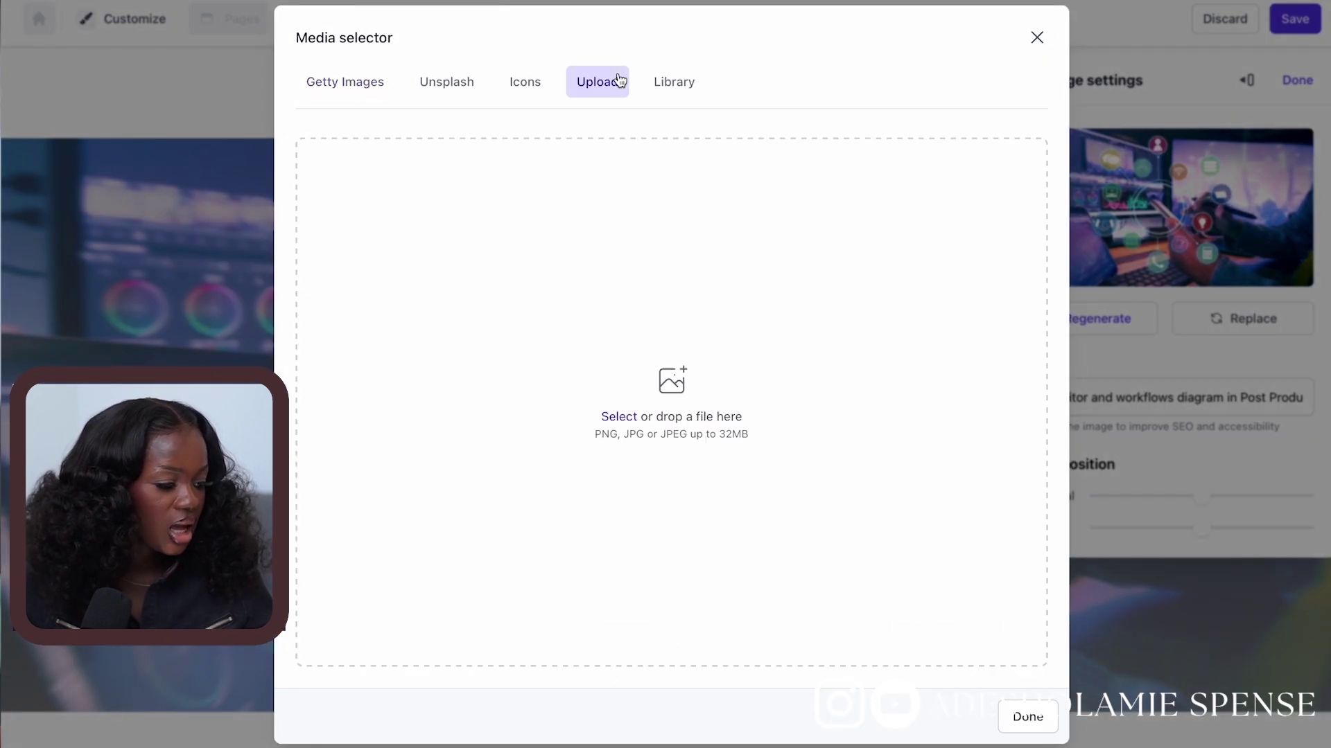
{"action": "left_click", "coordinate": [682, 373]}
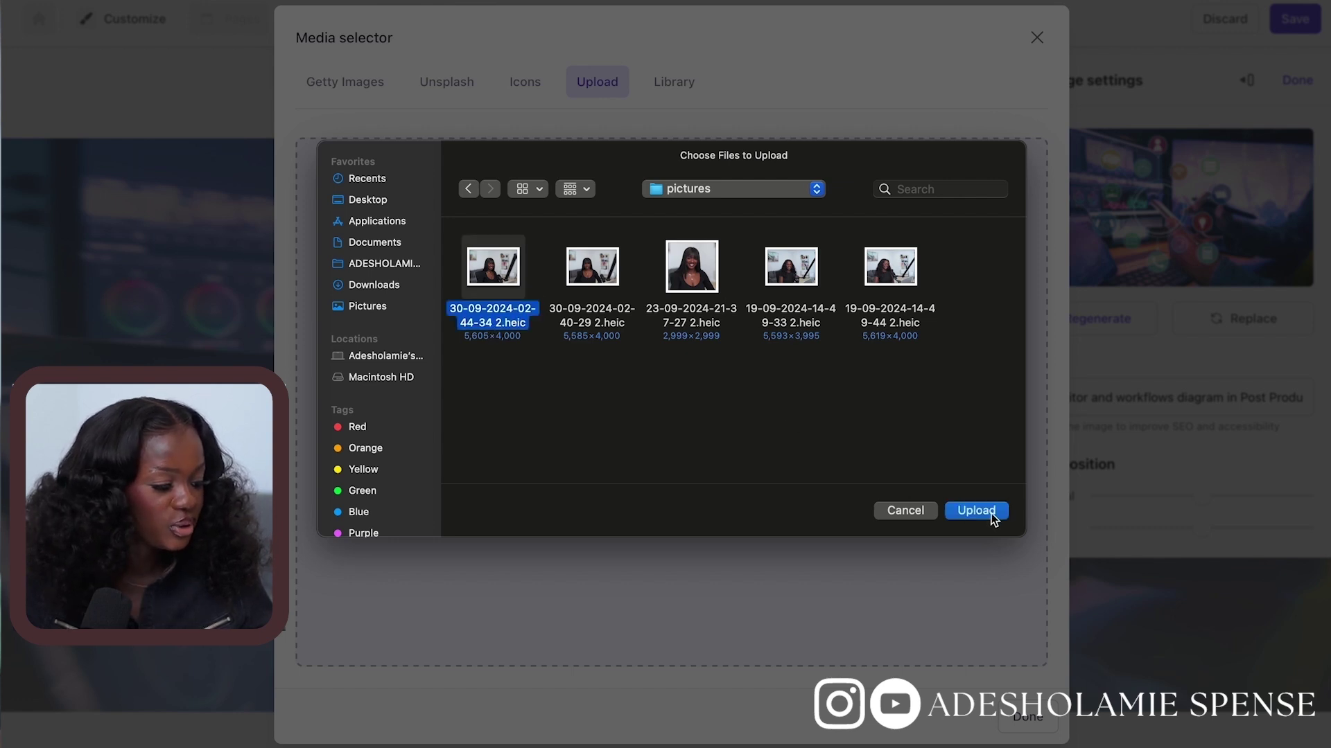
{"action": "left_click", "coordinate": [976, 511]}
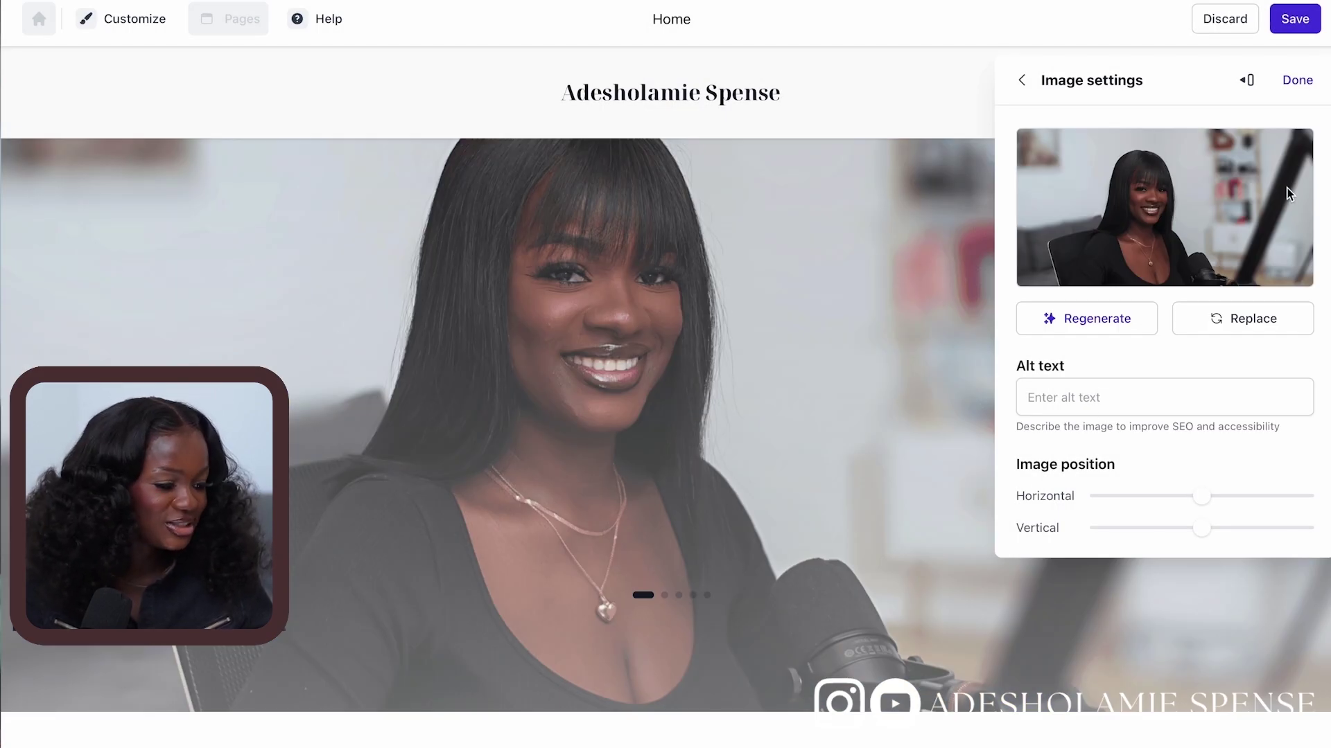
{"action": "left_click", "coordinate": [1297, 80]}
Replace the second banner carousel image, the designers drawing a website, with an uploaded photo from the pictures folder.
{"action": "left_click", "coordinate": [1279, 633]}
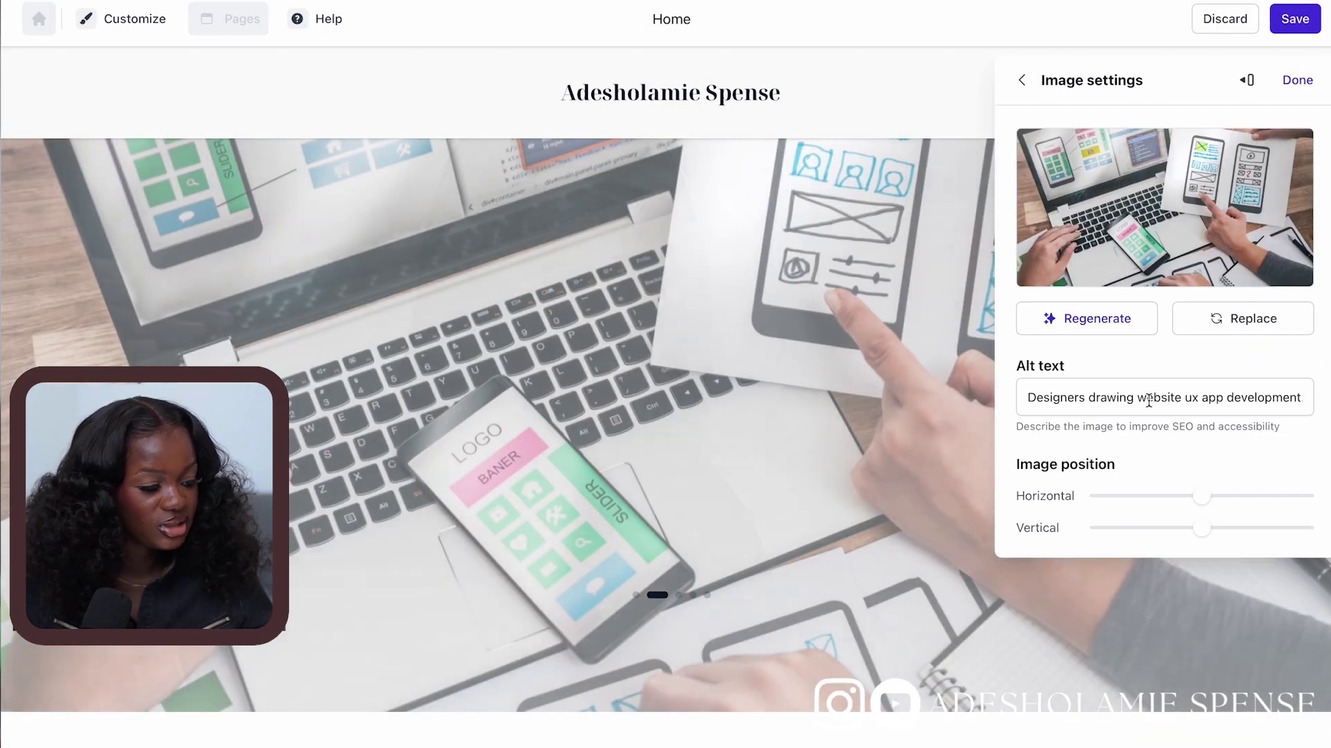
{"action": "left_click", "coordinate": [1248, 325]}
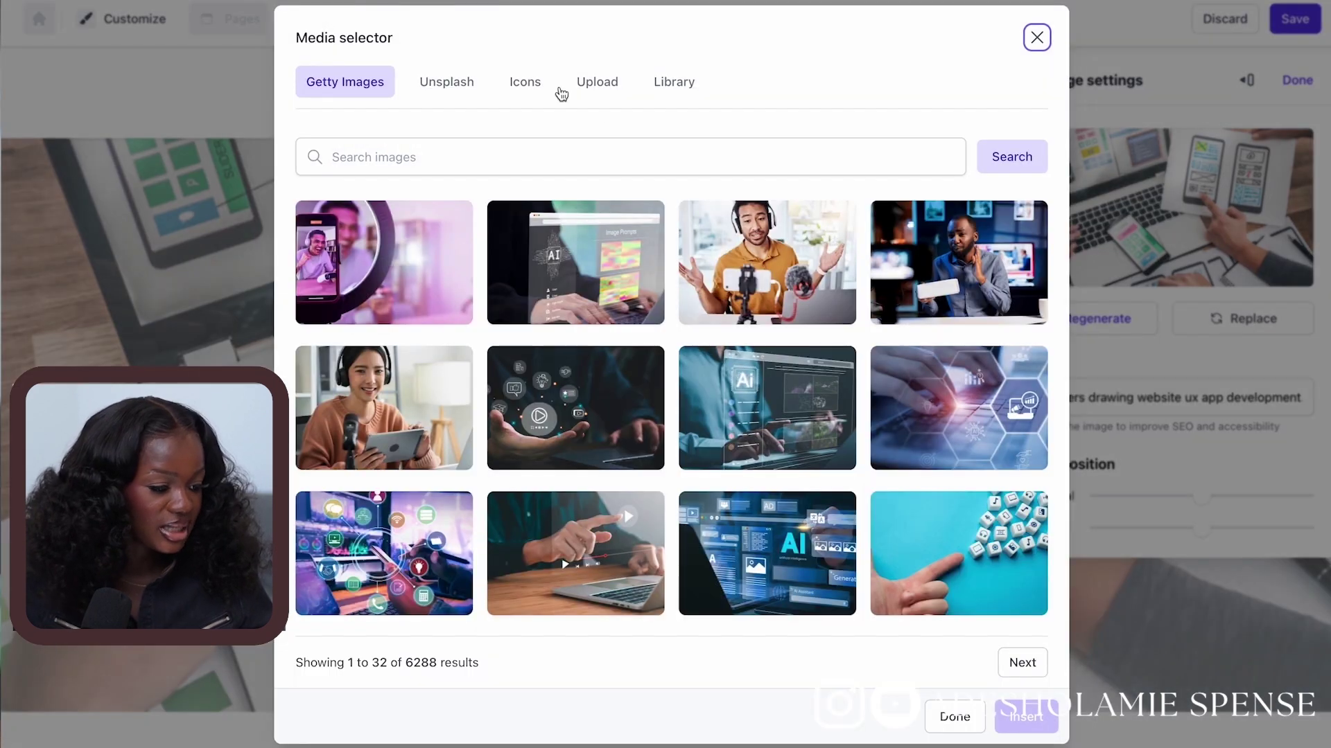
{"action": "left_click", "coordinate": [607, 83]}
{"action": "left_click", "coordinate": [670, 401]}
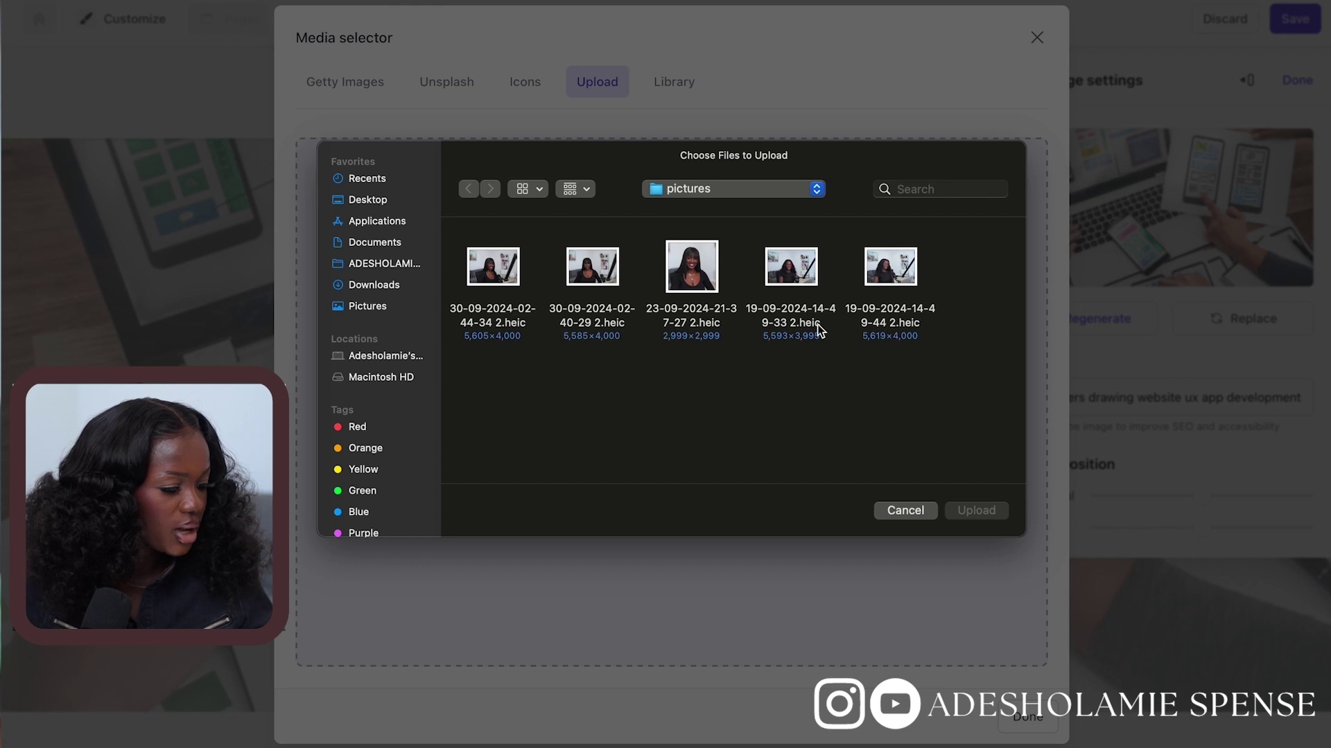
{"action": "left_click", "coordinate": [976, 511]}
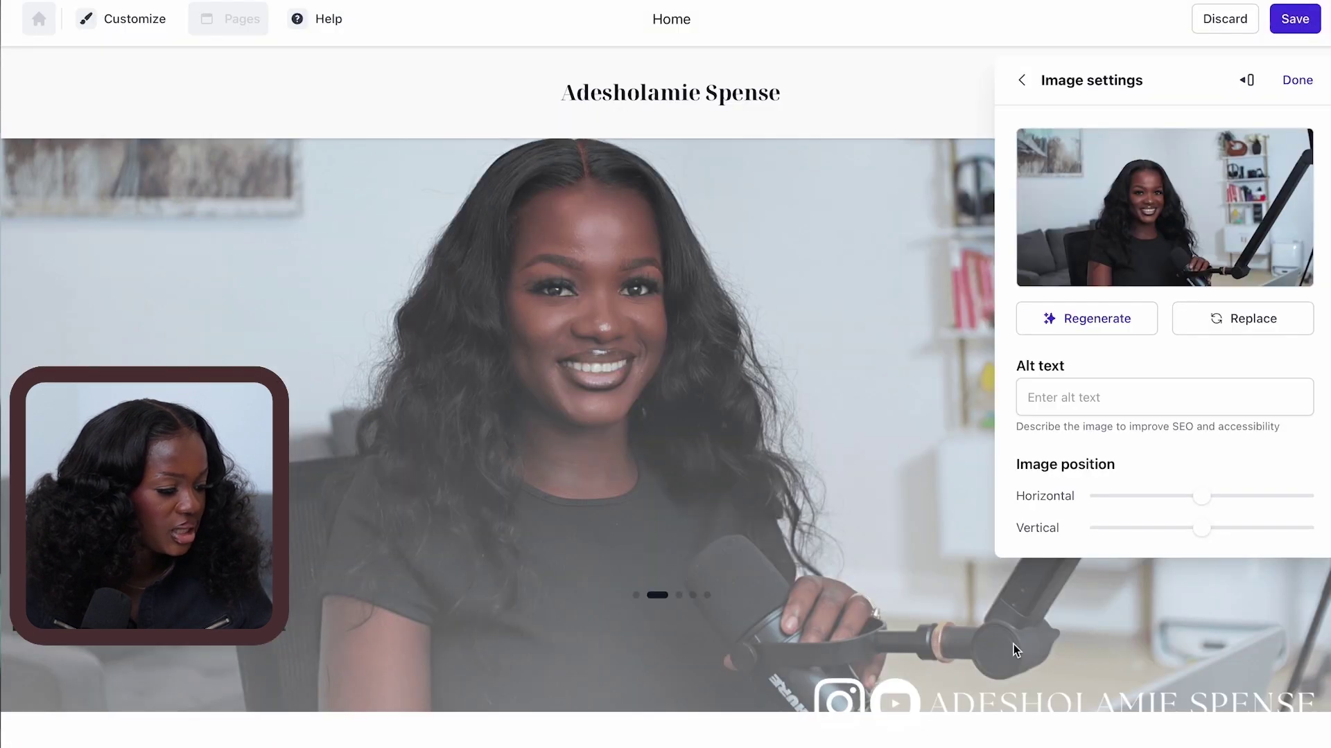
Delete the three remaining stock images from the banner carousel and save the page.
{"action": "left_click", "coordinate": [1304, 506]}
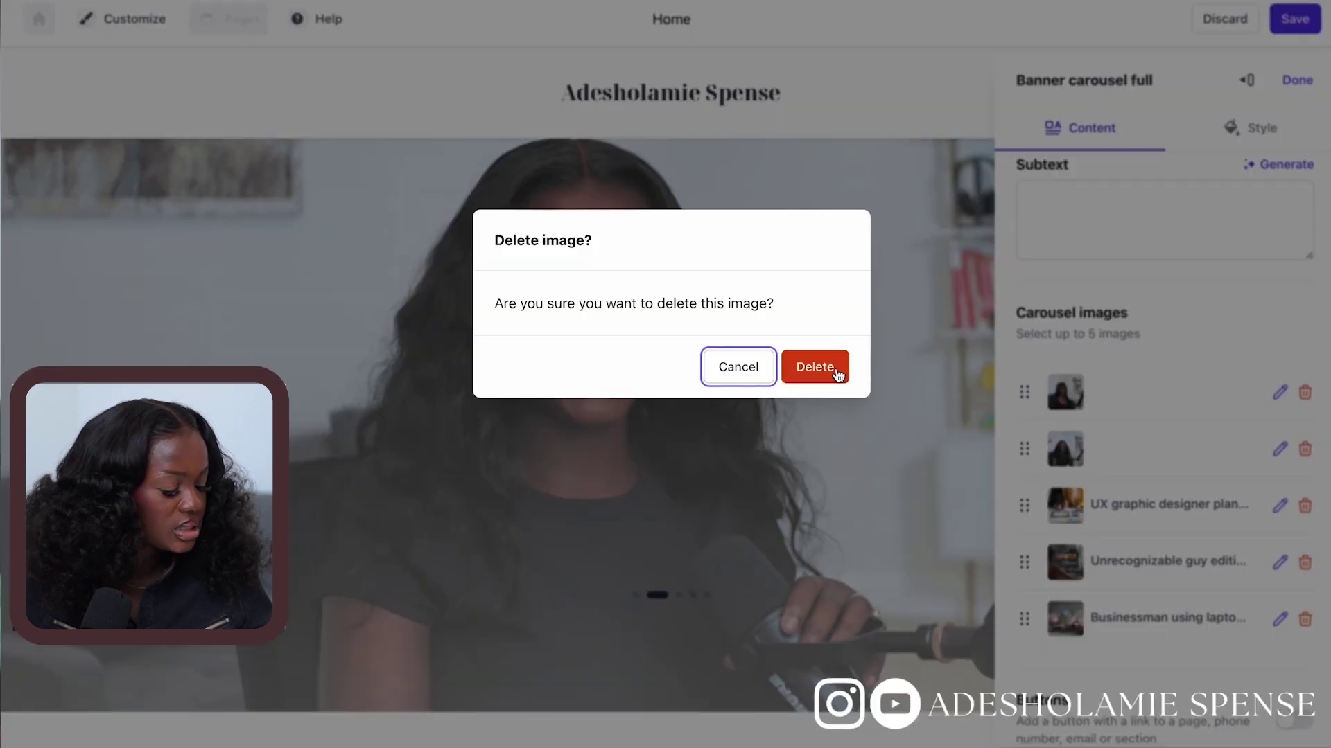
{"action": "left_click", "coordinate": [814, 367]}
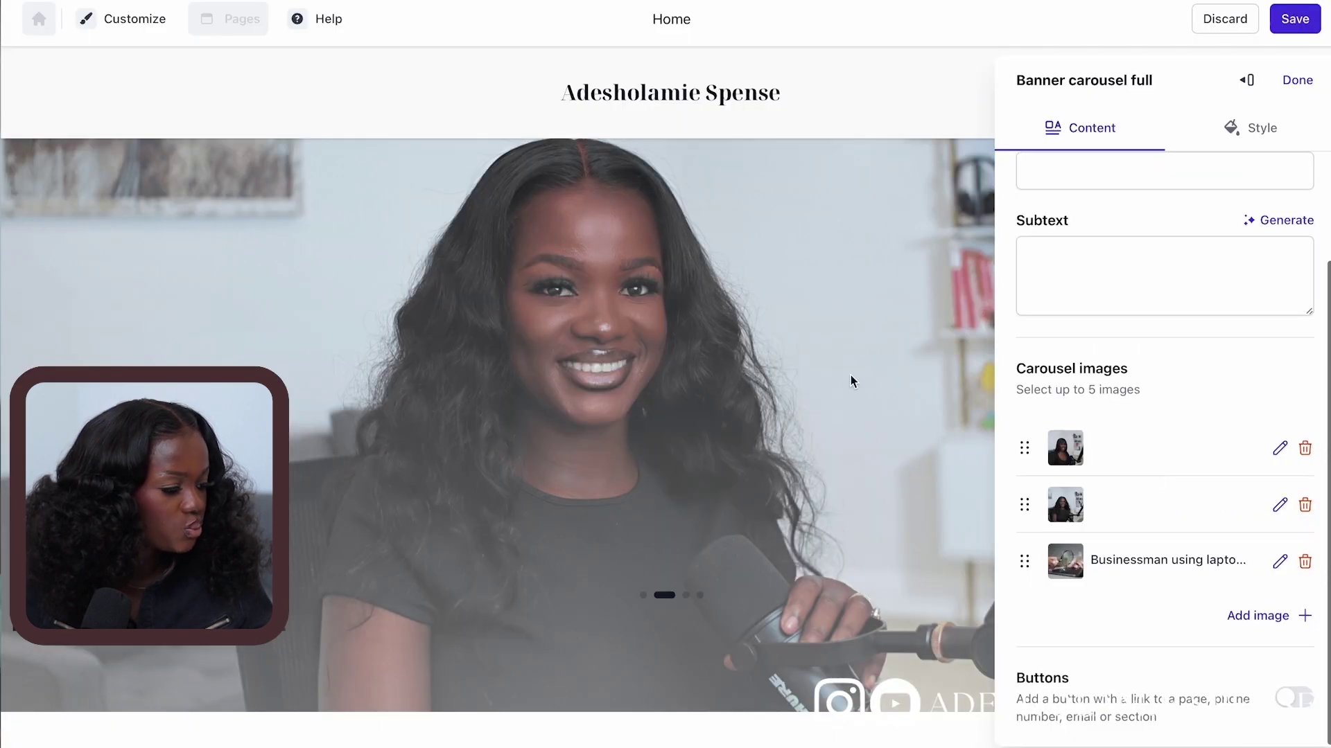
{"action": "left_click", "coordinate": [1307, 562]}
{"action": "left_click", "coordinate": [838, 375]}
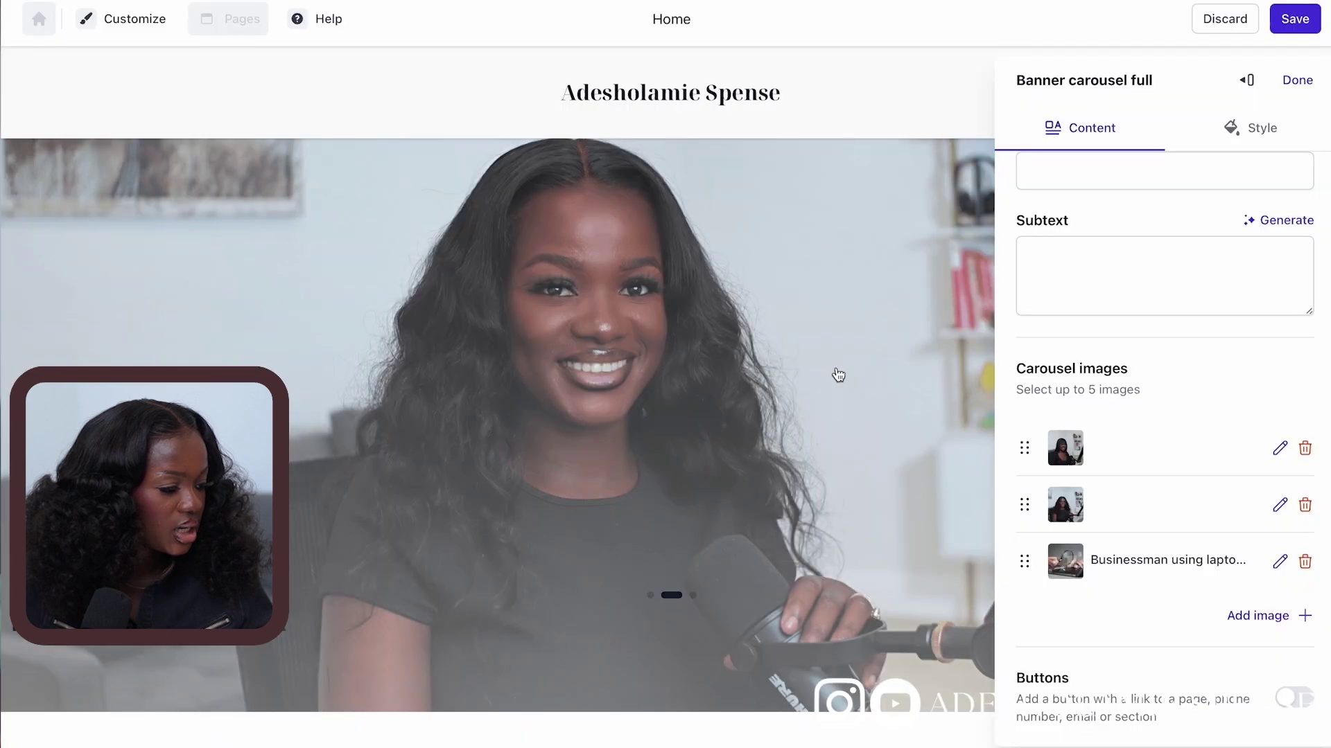
{"action": "left_click", "coordinate": [1297, 79]}
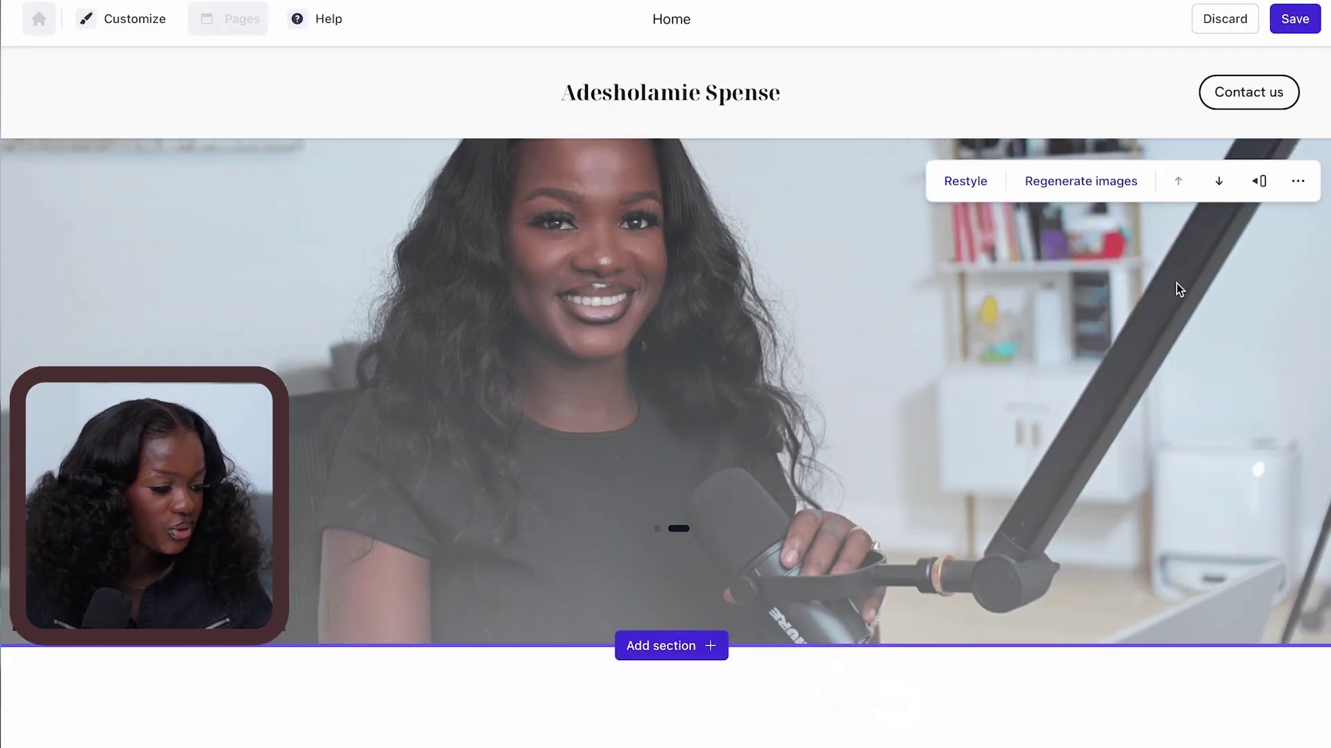
{"action": "left_click", "coordinate": [1300, 21]}
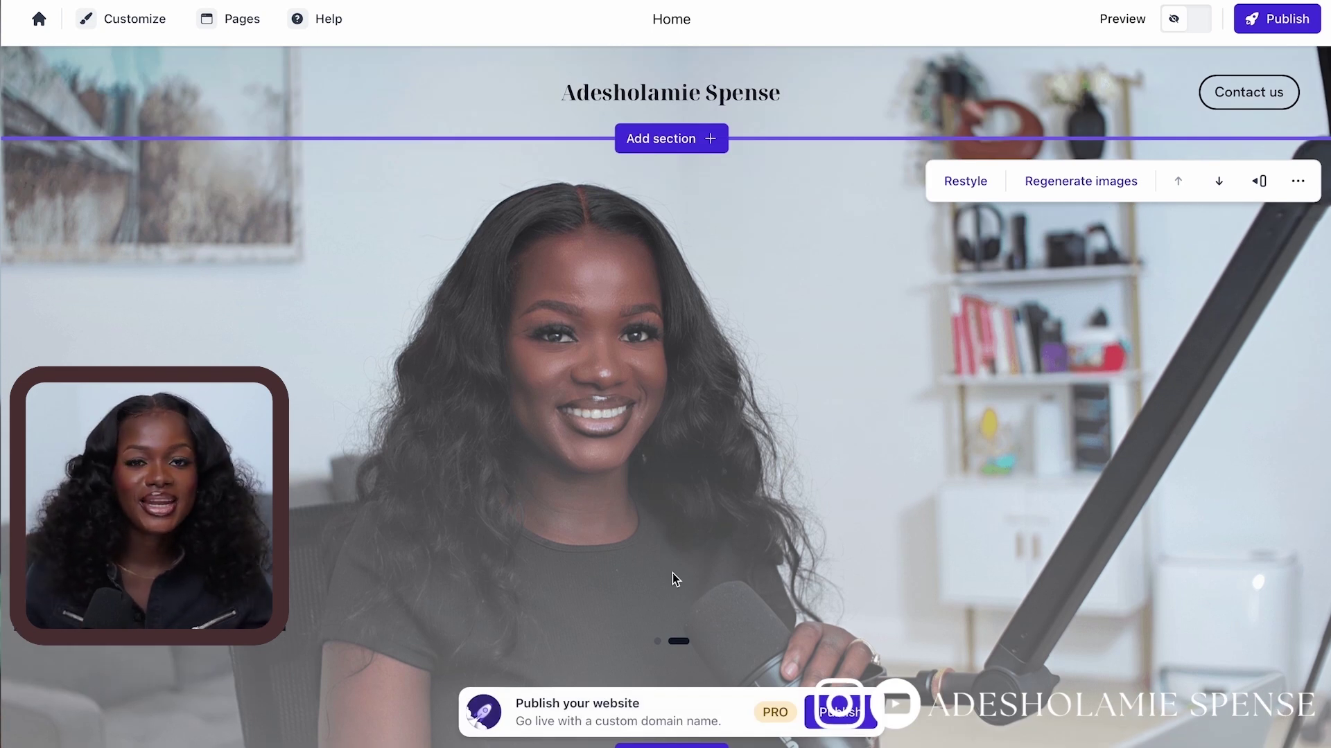
Set the font of the header's text logo to Boska.
{"action": "scroll", "coordinate": [672, 572], "scroll_direction": "down", "scroll_amount": 6}
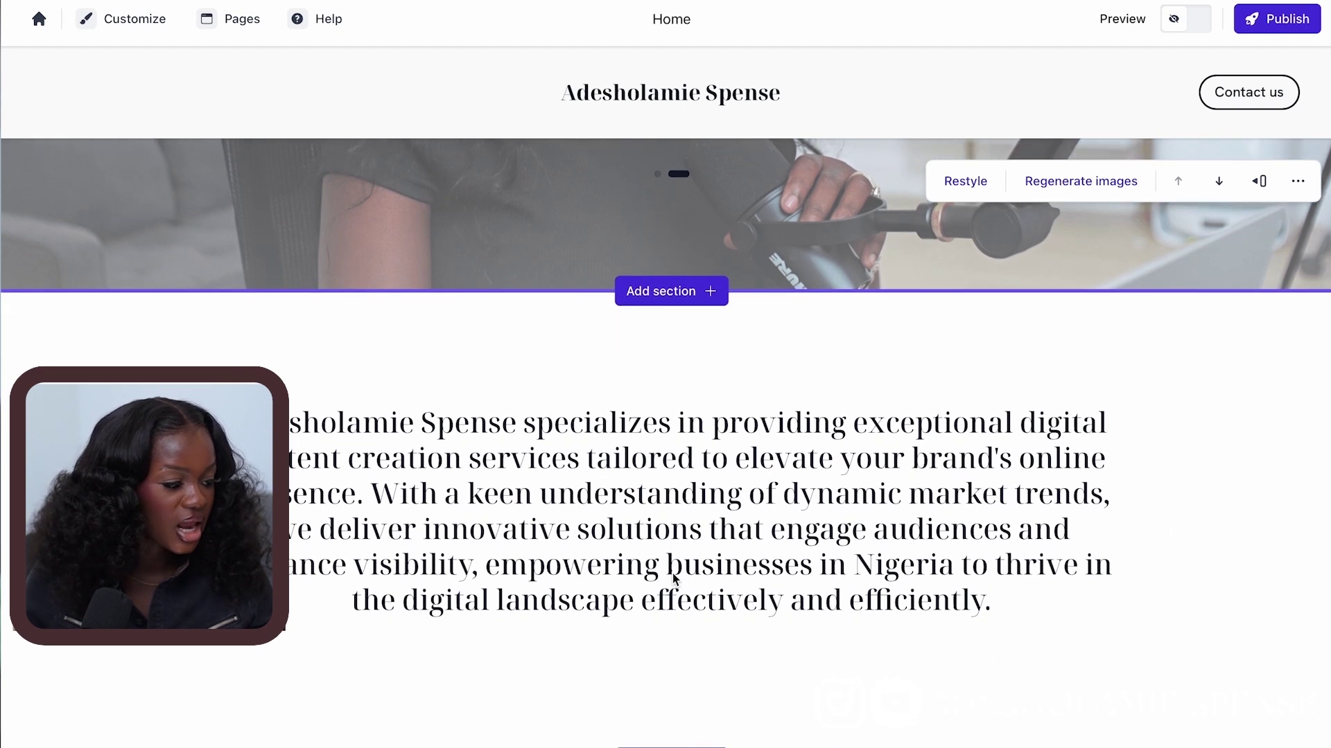
{"action": "scroll", "coordinate": [672, 572], "scroll_direction": "up", "scroll_amount": 6}
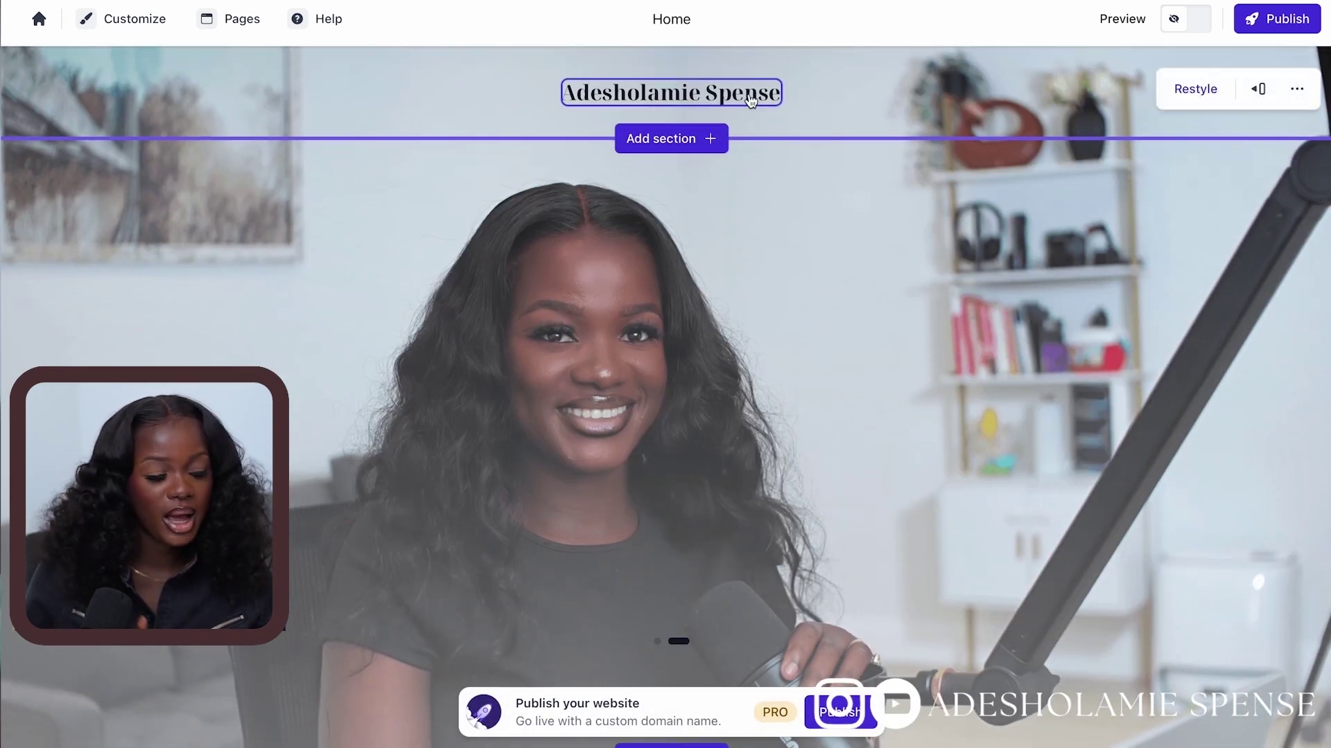
{"action": "left_click", "coordinate": [766, 87]}
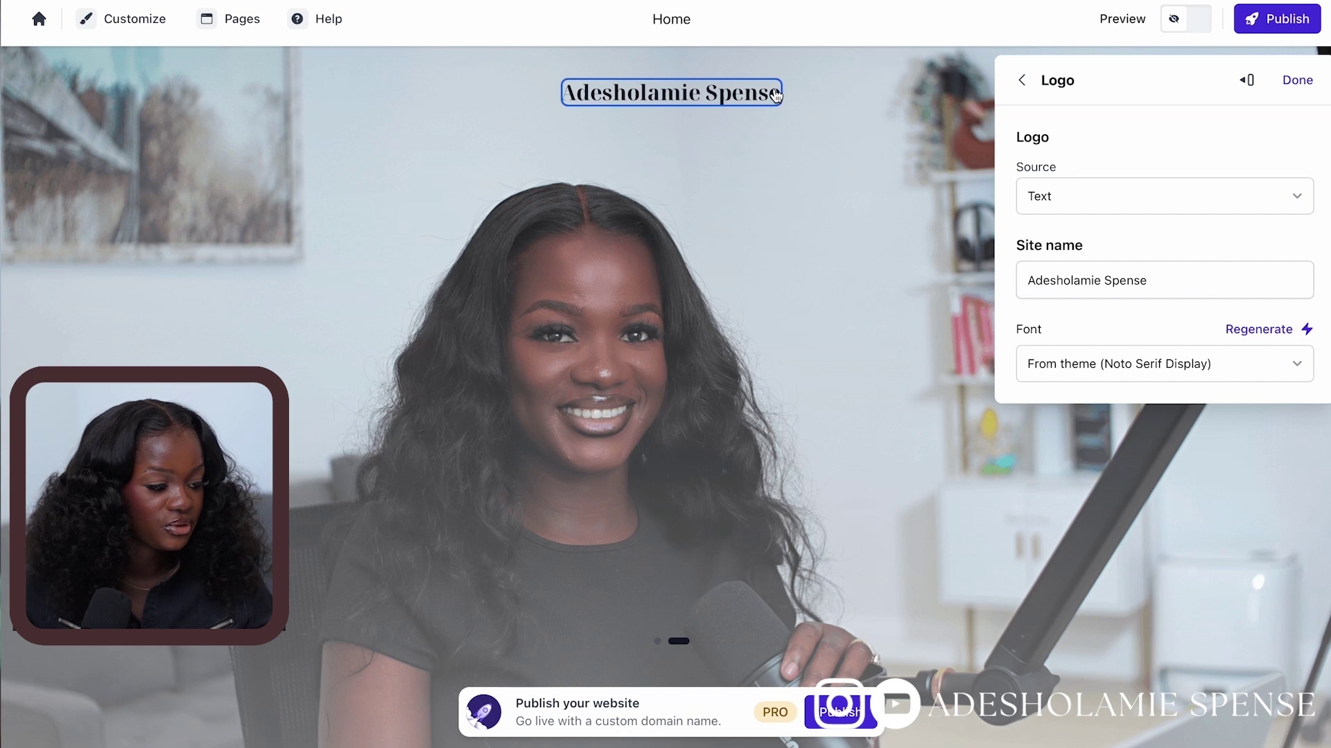
{"action": "left_click", "coordinate": [1189, 358]}
{"action": "scroll", "coordinate": [1149, 521], "scroll_direction": "down", "scroll_amount": 2}
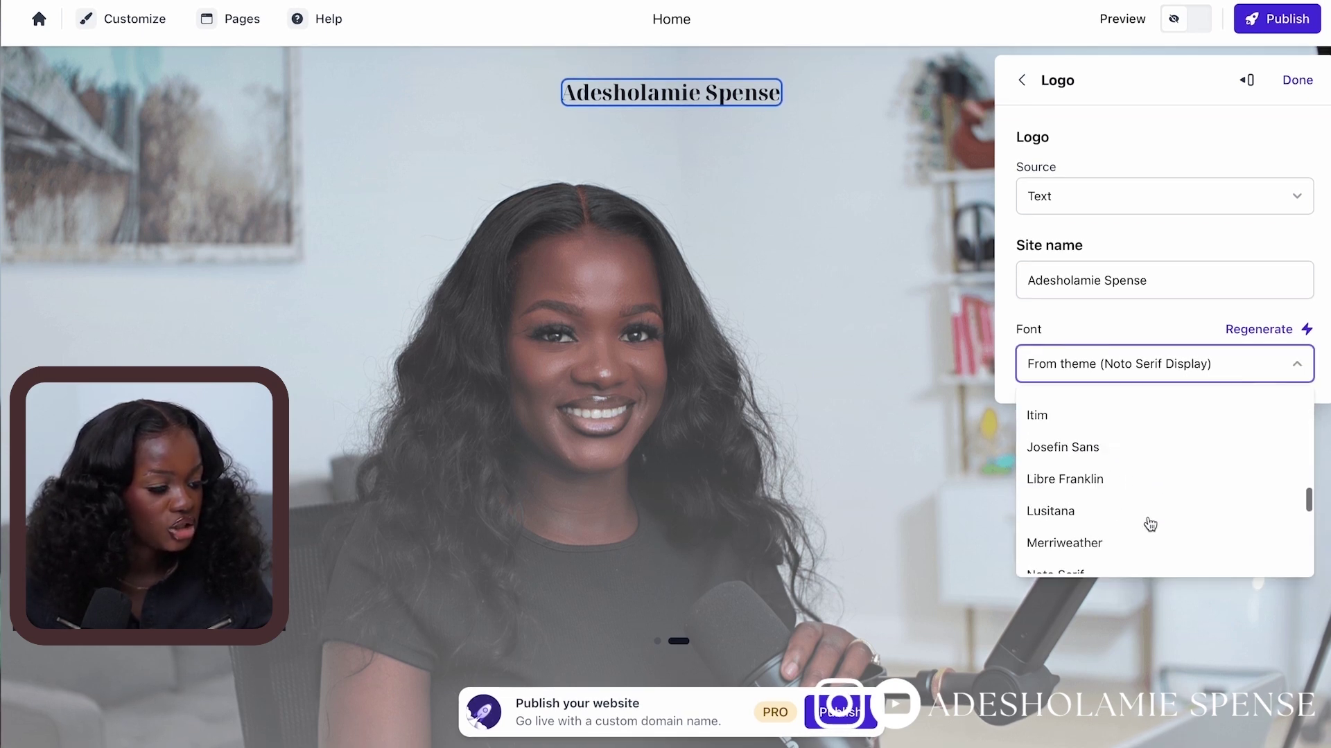
{"action": "scroll", "coordinate": [1149, 524], "scroll_direction": "down", "scroll_amount": 6}
{"action": "scroll", "coordinate": [1149, 524], "scroll_direction": "up", "scroll_amount": 15}
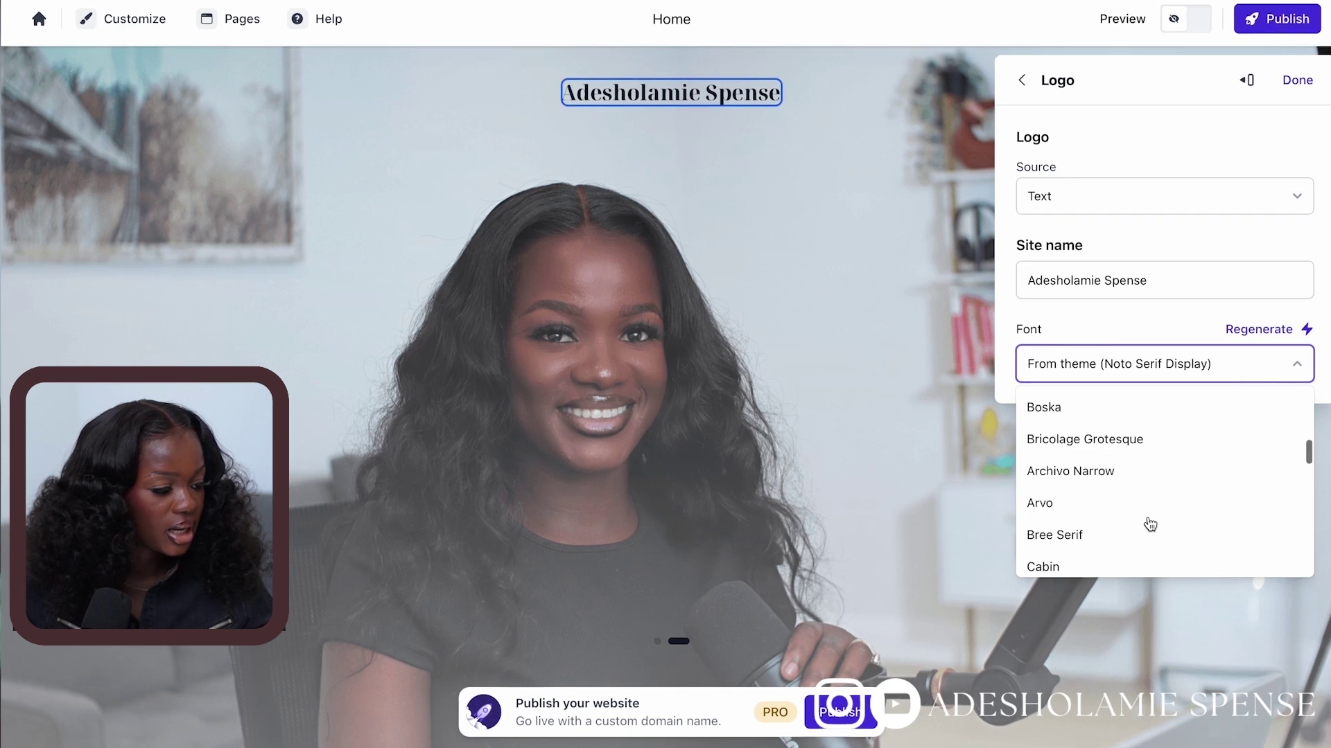
{"action": "left_click", "coordinate": [1065, 474]}
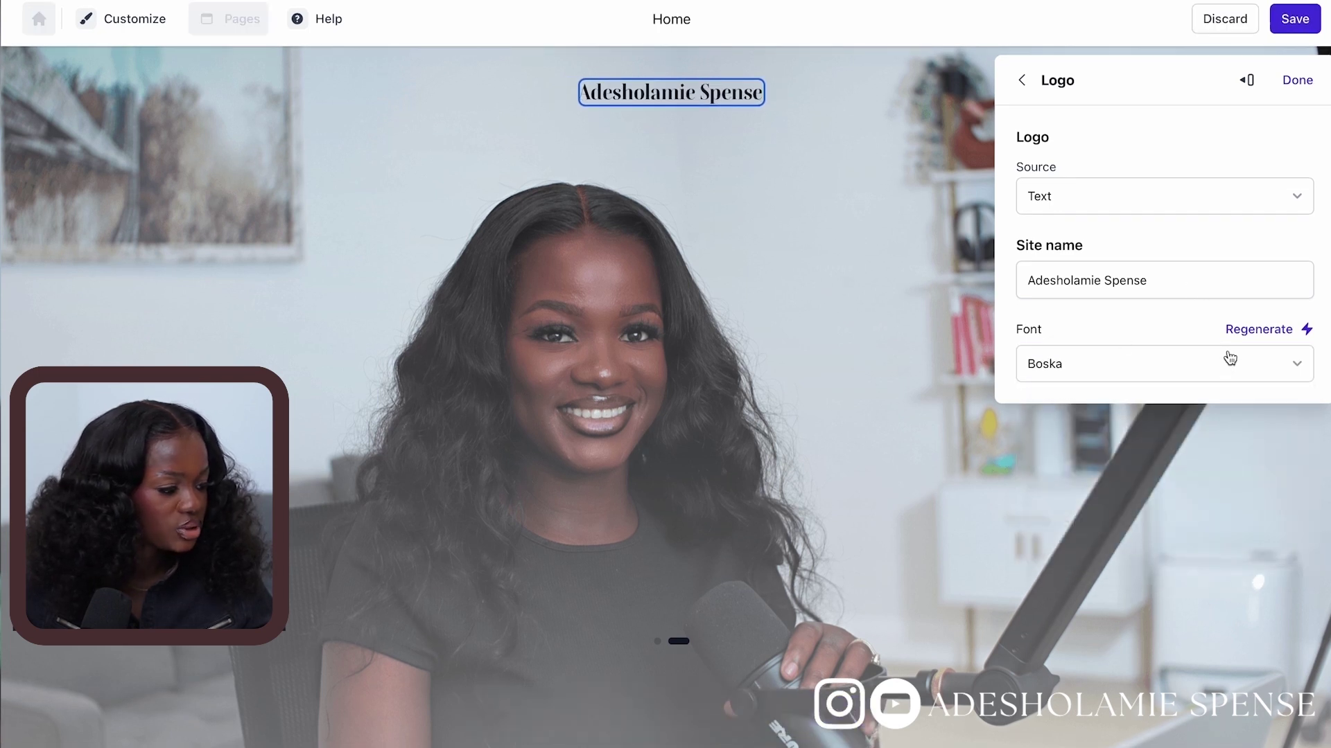
{"action": "left_click", "coordinate": [1265, 368]}
{"action": "left_click", "coordinate": [1165, 285]}
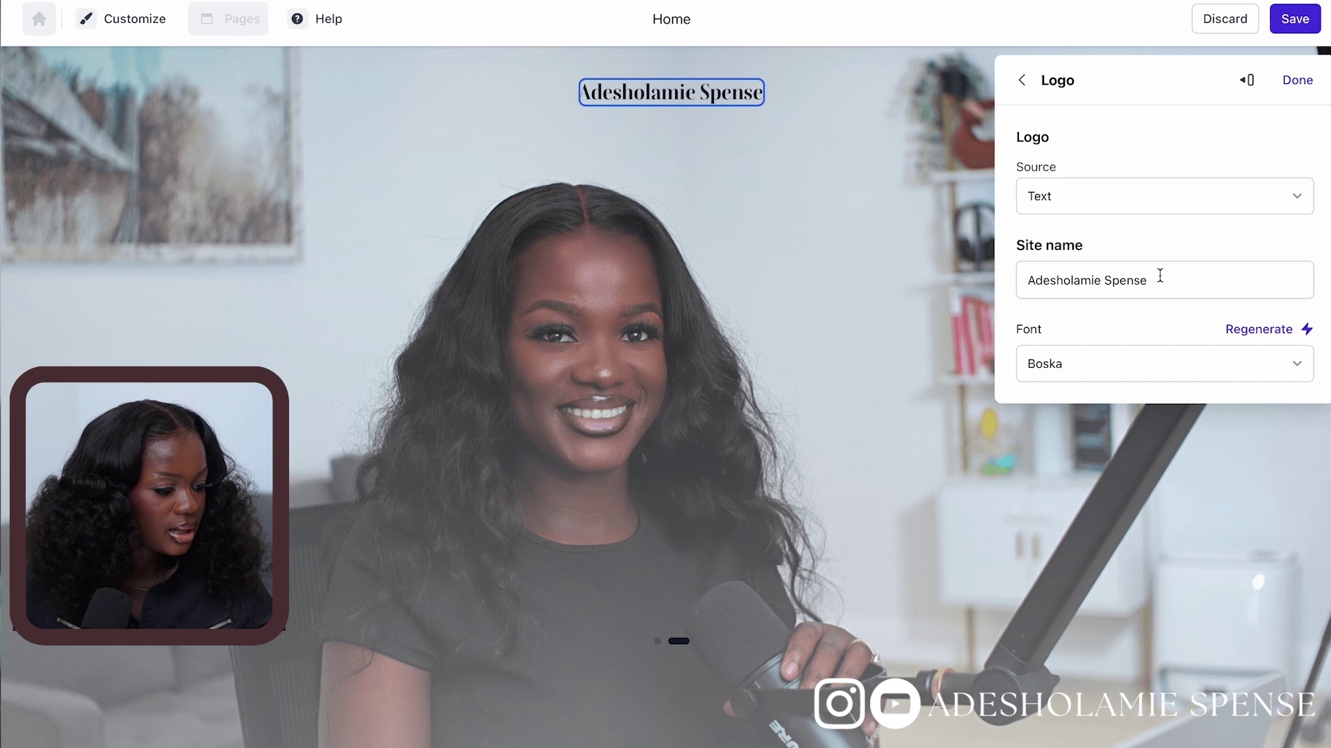
{"action": "left_click", "coordinate": [1163, 212]}
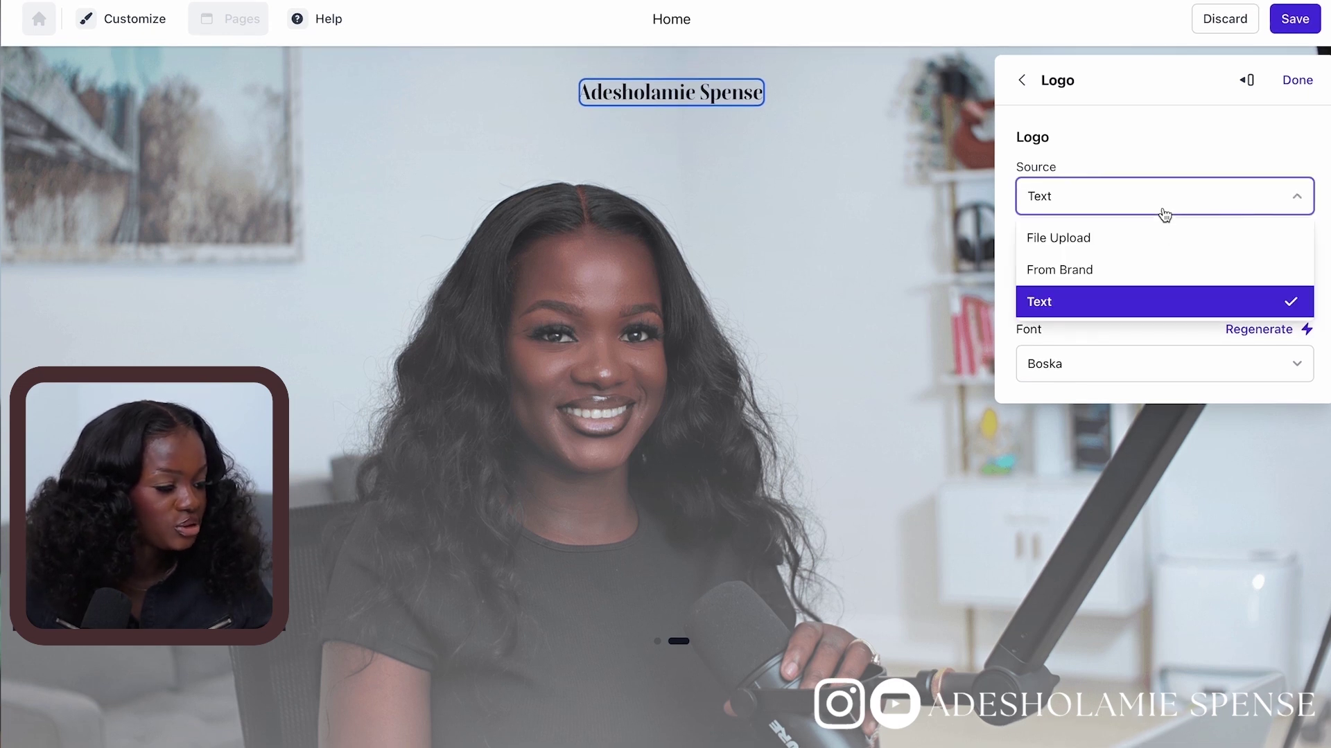
{"action": "left_click", "coordinate": [1164, 215]}
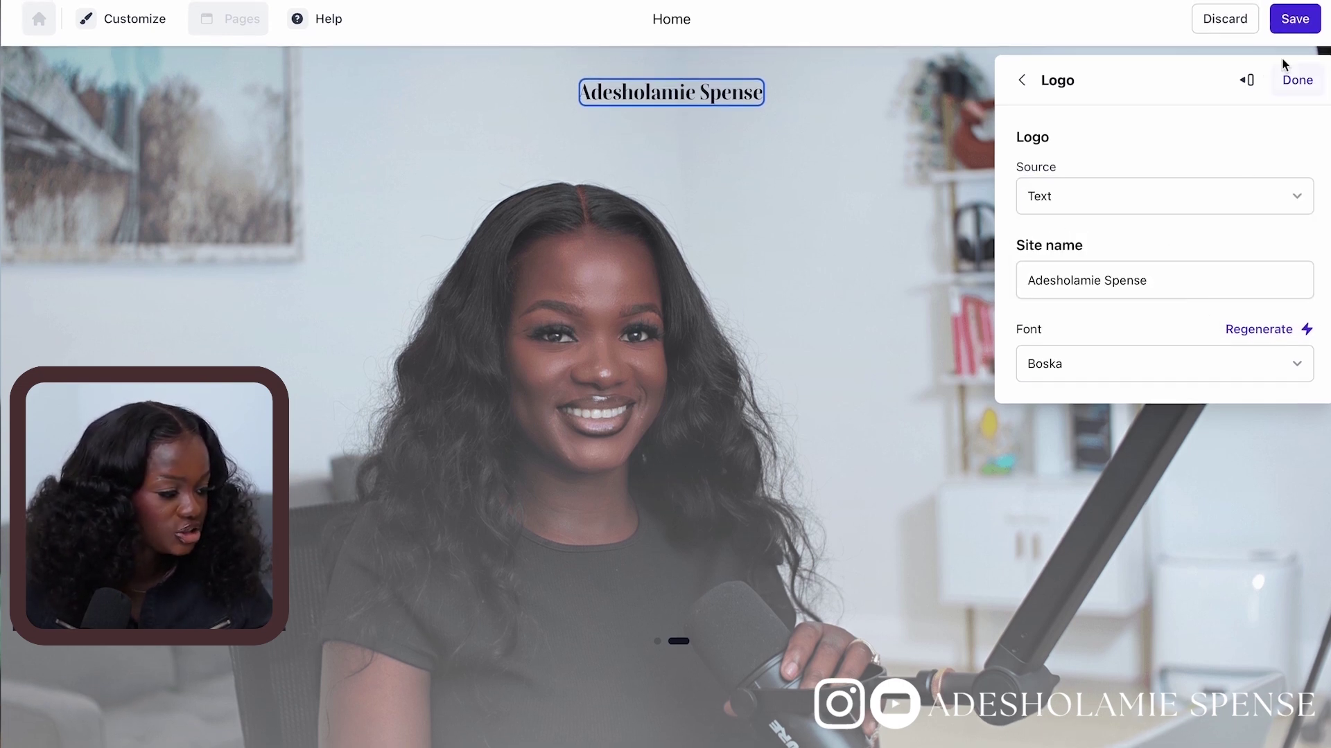
{"action": "left_click", "coordinate": [1252, 81]}
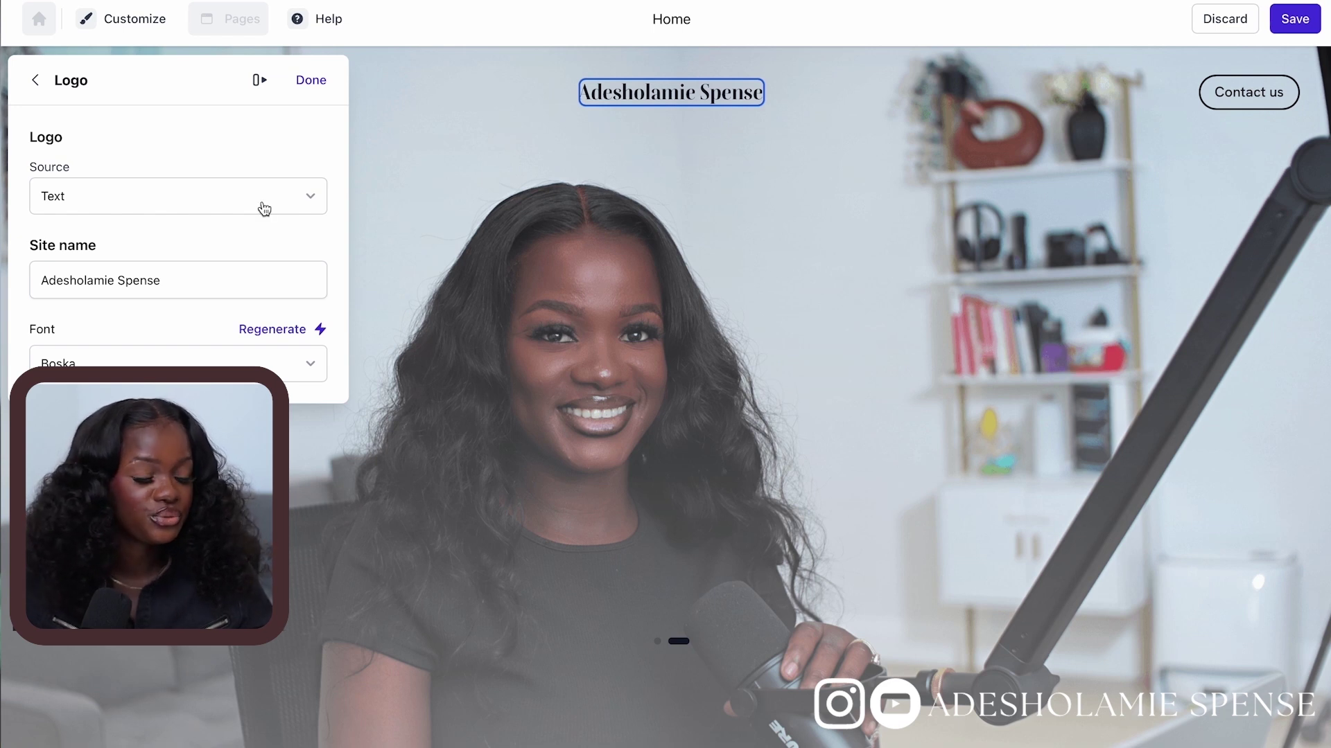
{"action": "left_click", "coordinate": [273, 79]}
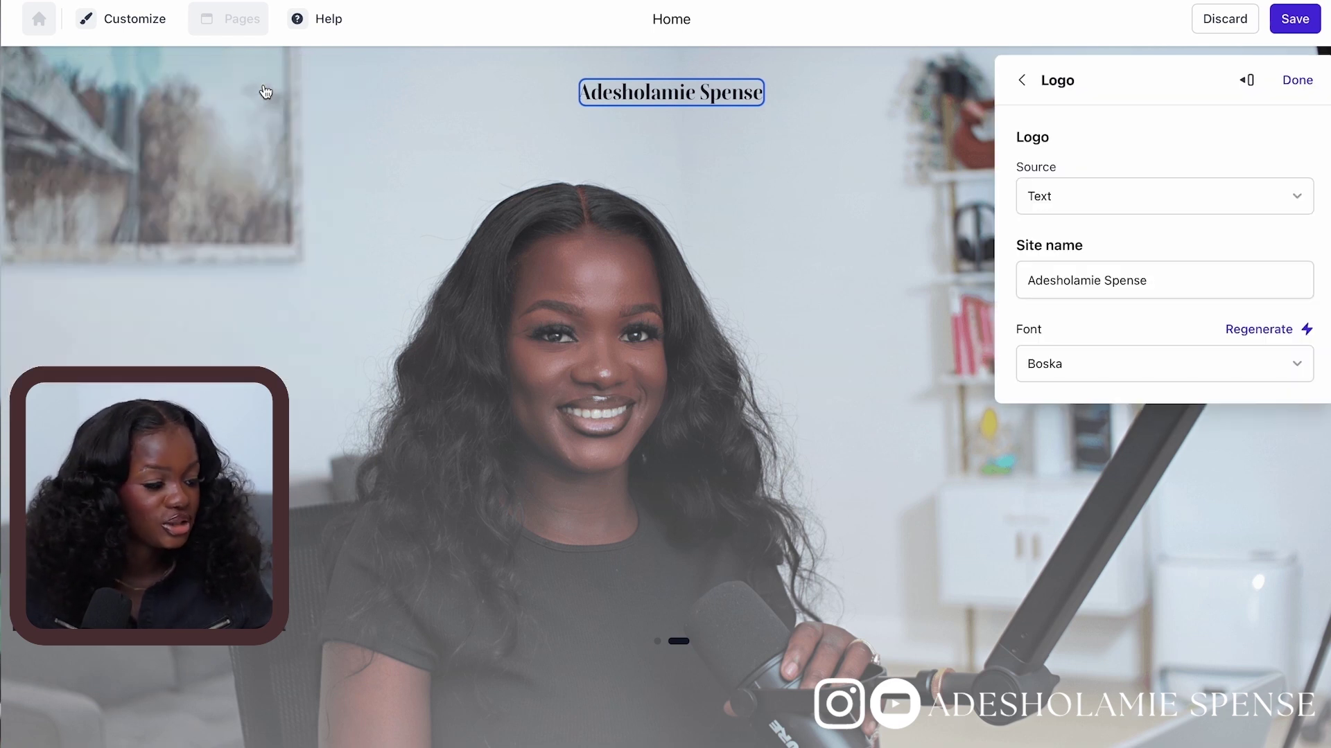
Finish editing the logo and save the page.
{"action": "left_click", "coordinate": [1297, 81]}
{"action": "left_click", "coordinate": [1287, 17]}
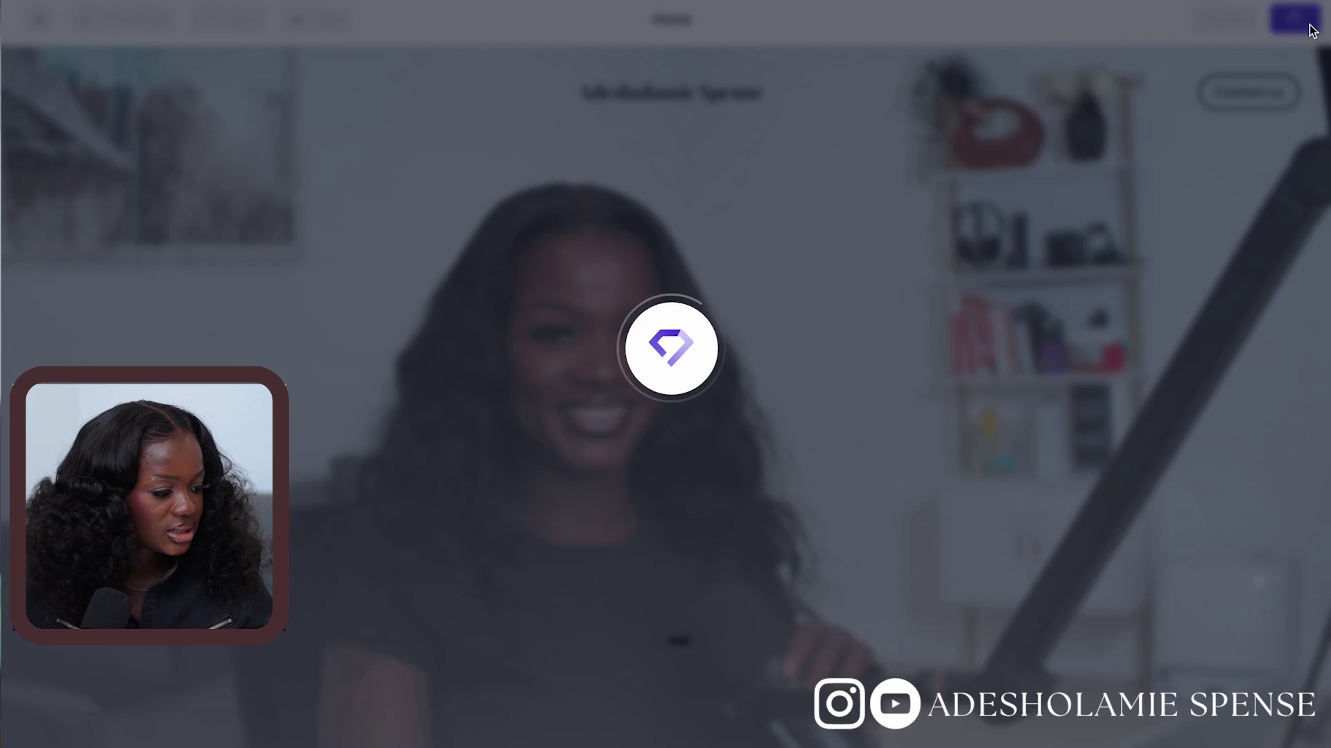
Replace the text below the banner carousel with a heading that introduces the site owner by name and nickname, starting "Hi, My name is".
{"action": "scroll", "coordinate": [868, 378], "scroll_direction": "down", "scroll_amount": 8}
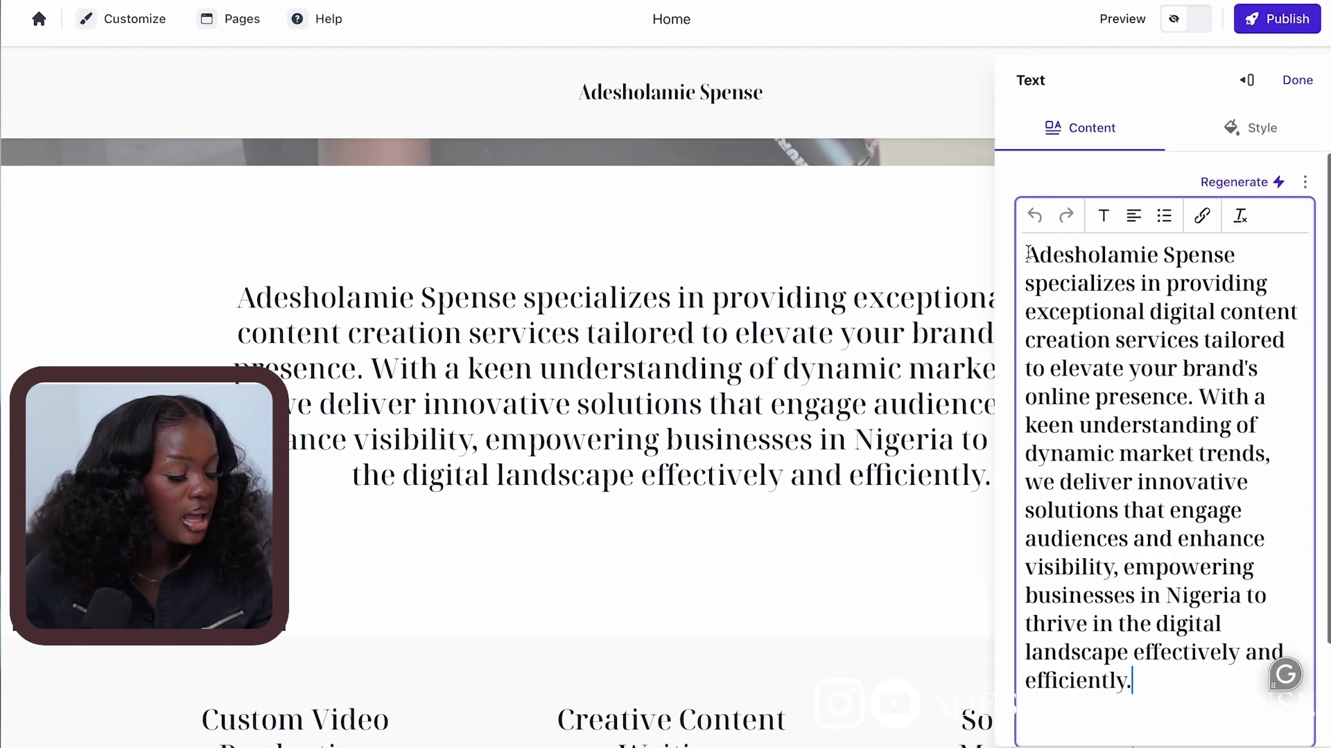
{"action": "key", "text": "ctrl+a"}
{"action": "type", "text": "Hi"}
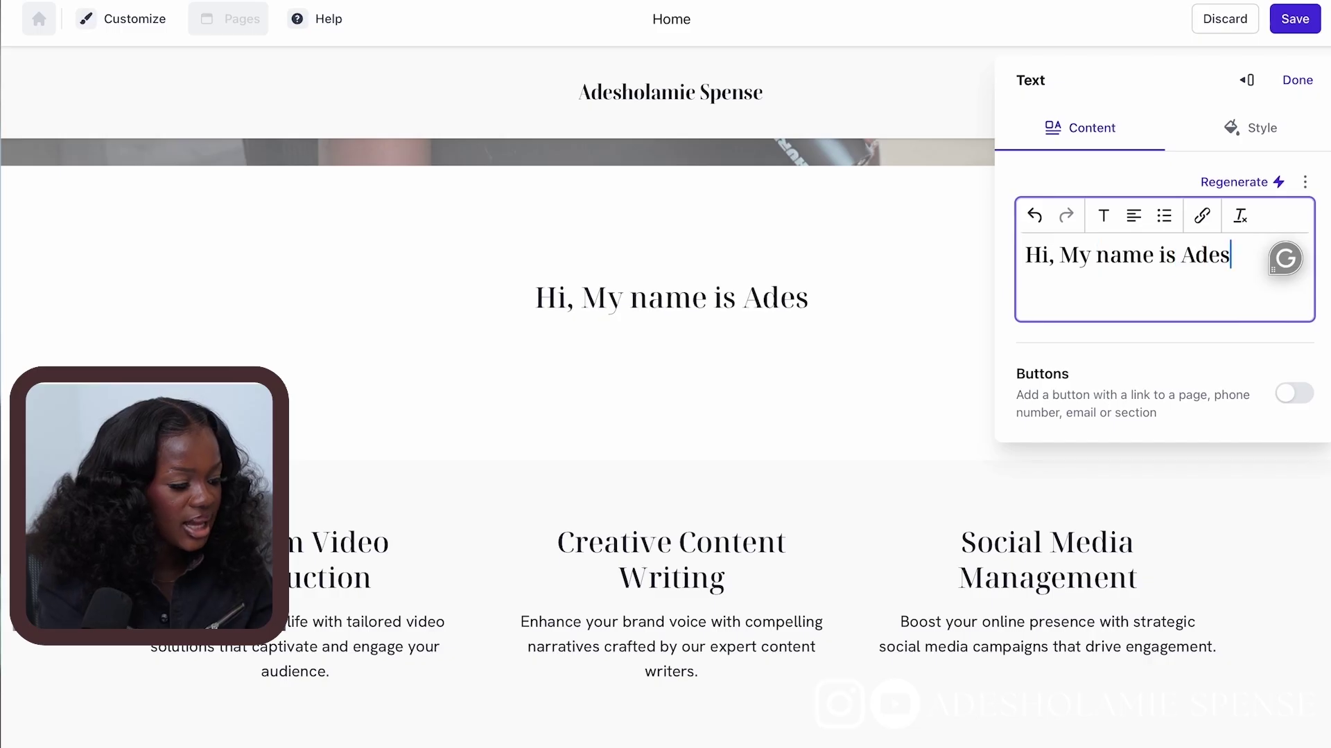
{"action": "type", "text": "holamie , but my friends call me Spense Money."}
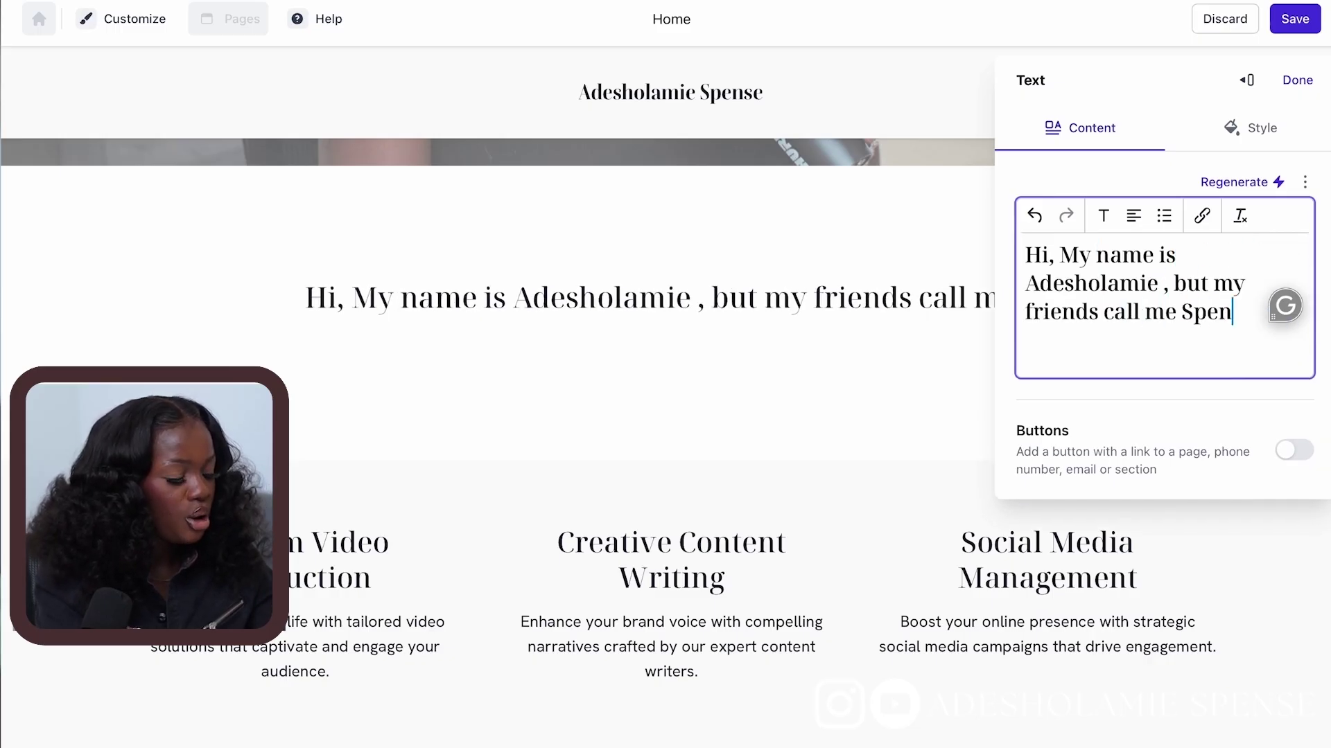
Add body paragraphs under the introduction heading, from "Quite funny right, and probably not what you are expecting" through the welcome to the digital space.
{"action": "key", "text": "Return"}
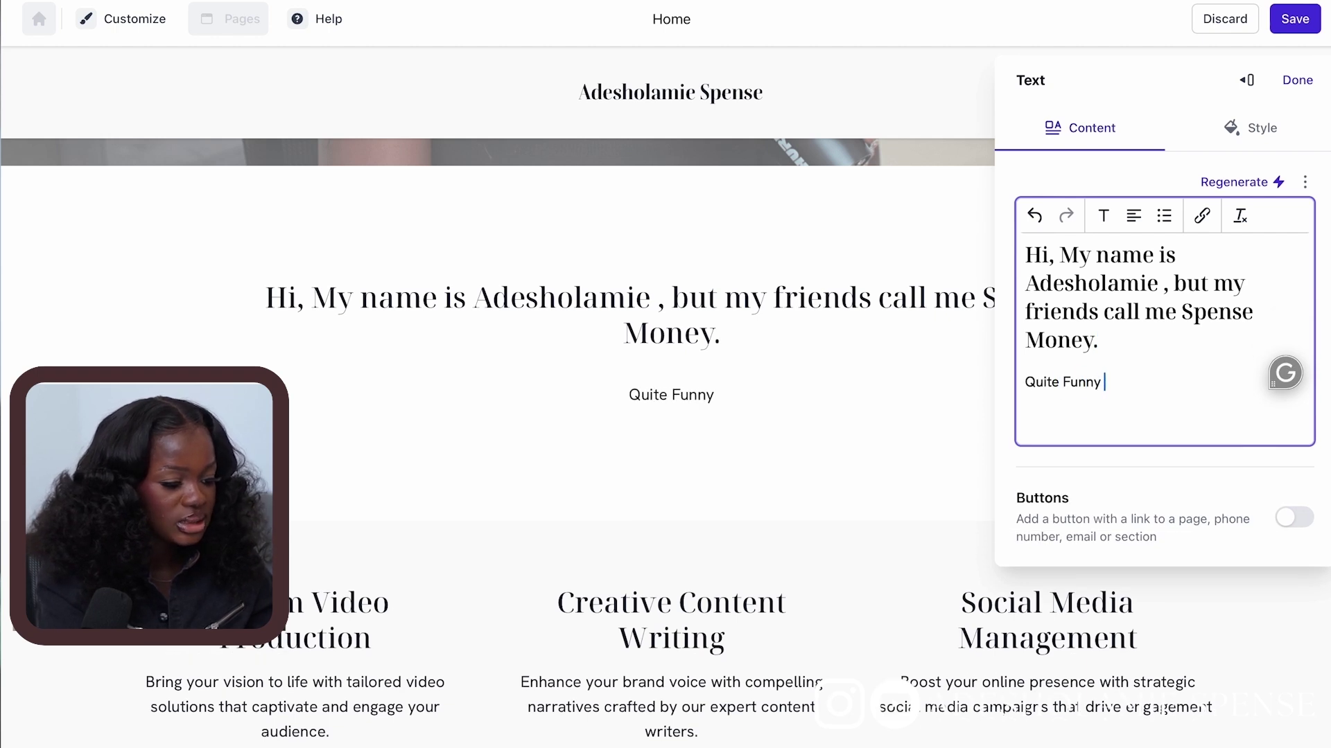
{"action": "type", "text": "Quite funny right, and probably not what you are e"}
{"action": "type", "text": "expecting,  but I'm pretty basic and I live a much simpler life than a lot of people think.  Being interested in many things is my first major challenge and trust me when i tell you it can get really overwhelming, especially when trying to figure out what to pick over the other.  But before anything, i love analytical reasoning and i currently have a Master Degree in Applied Mathematics. You seem curious already 😊 and I love that for you.  So, permit me to welcome you, a precious being, to my digital space where I document my journey through visuals and written content."}
{"action": "key", "text": "BackSpace"}
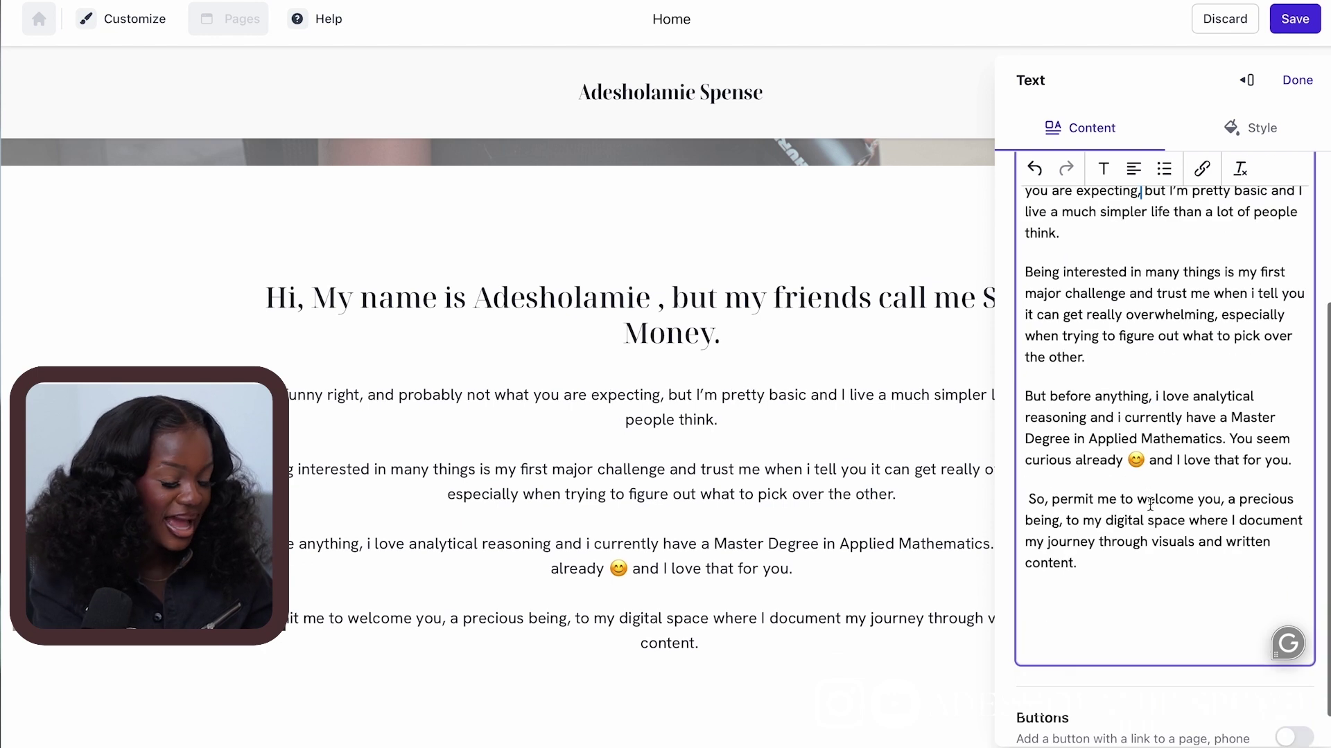
Remove the breaks between the body paragraphs so the introduction runs as one continuous paragraph.
{"action": "left_click", "coordinate": [1025, 276]}
{"action": "key", "text": "BackSpace"}
{"action": "left_click", "coordinate": [1024, 511]}
{"action": "key", "text": "BackSpace"}
{"action": "left_click", "coordinate": [1025, 610]}
{"action": "key", "text": "BackSpace"}
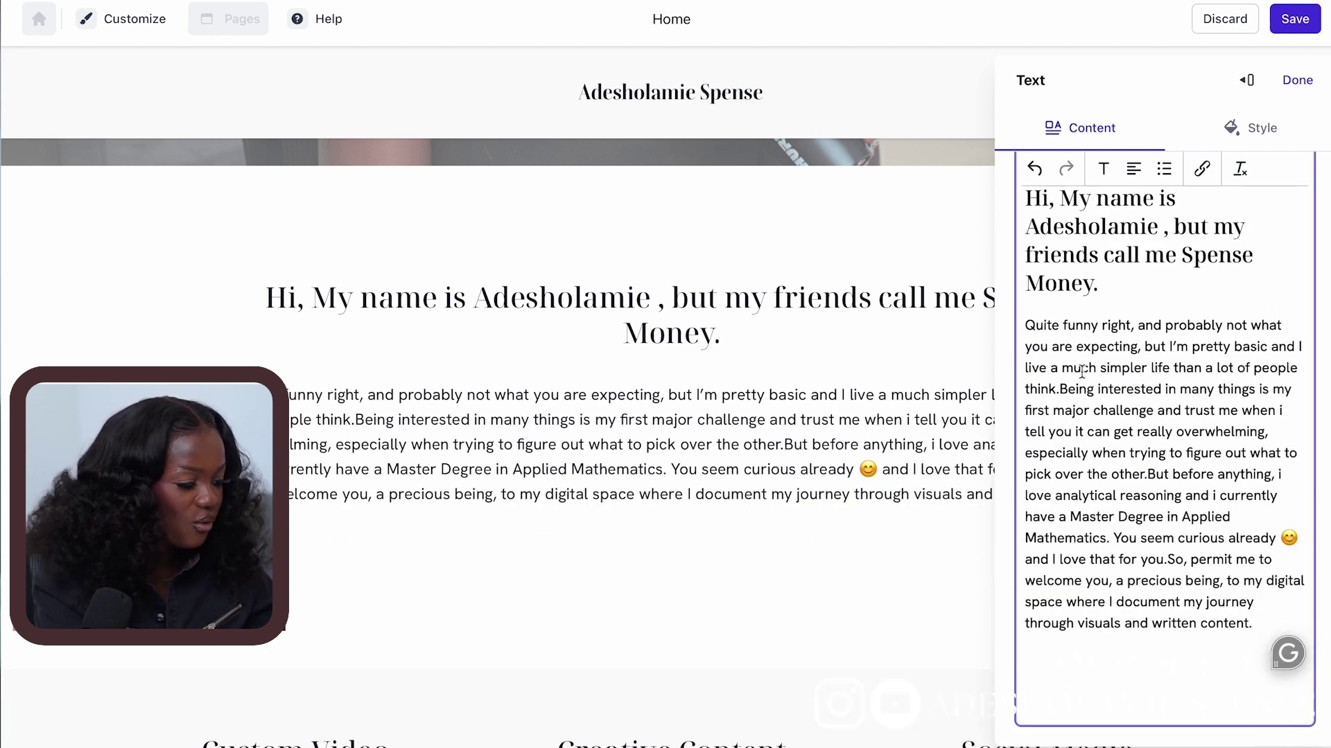
Center-align the whole introduction text, heading included.
{"action": "key", "text": "ctrl+a"}
{"action": "left_click", "coordinate": [1134, 170]}
{"action": "left_click", "coordinate": [1168, 209]}
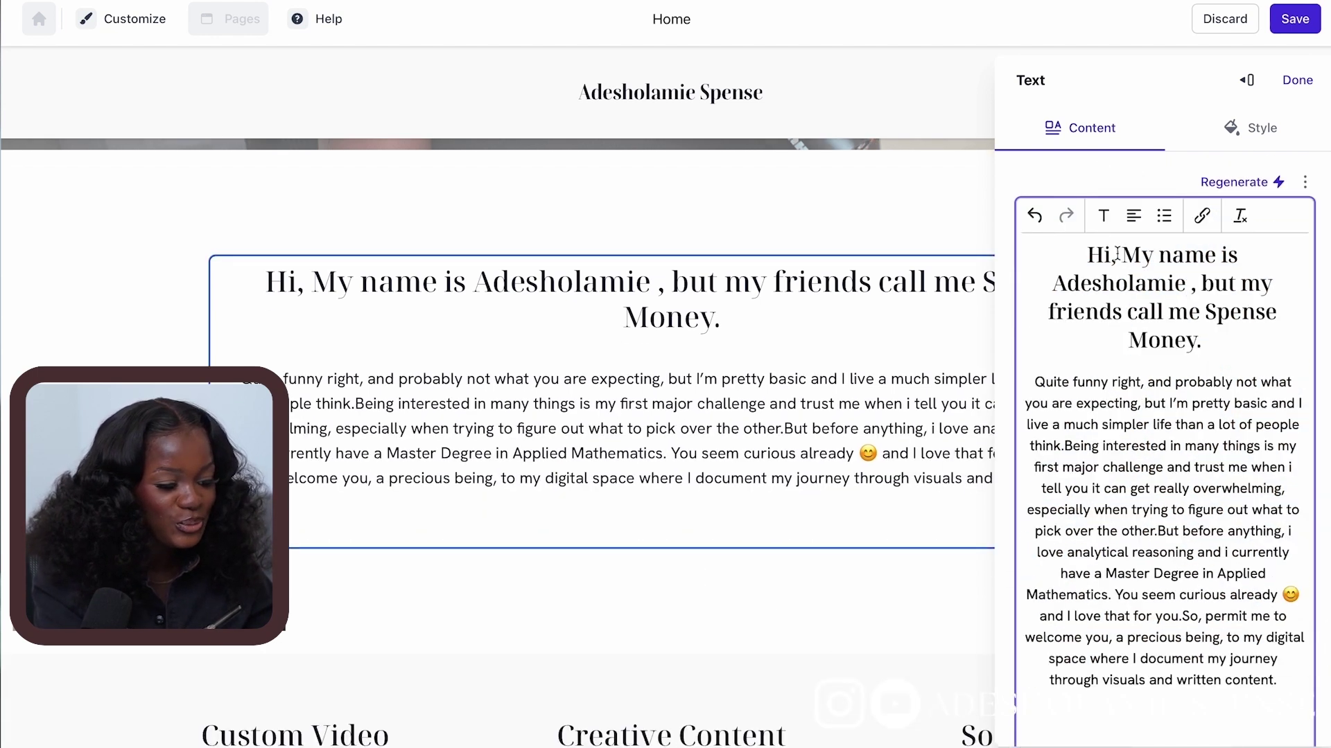
Try other text styles, including Heading 2, on the whole introduction text and undo them.
{"action": "left_click", "coordinate": [1107, 216]}
{"action": "left_click", "coordinate": [1150, 249]}
{"action": "left_click", "coordinate": [1144, 430]}
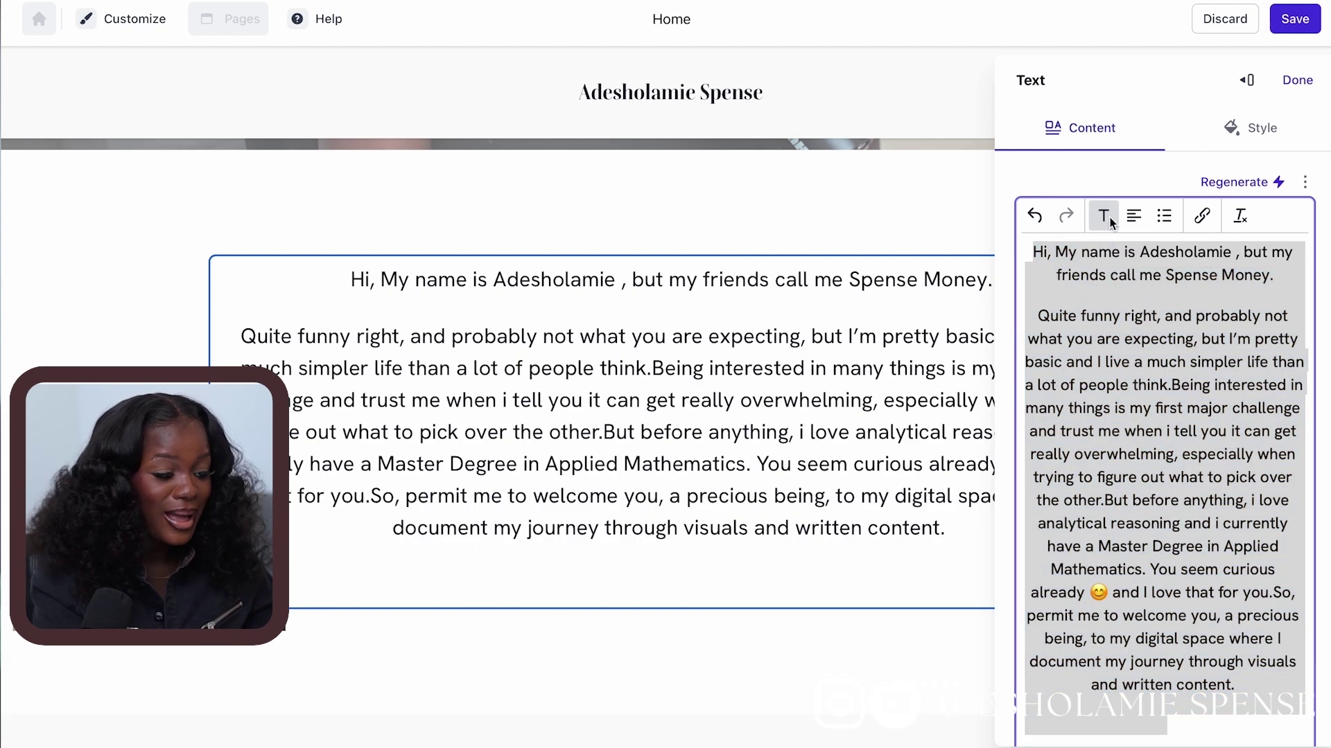
{"action": "left_click", "coordinate": [1193, 249]}
{"action": "left_click", "coordinate": [1173, 297]}
{"action": "left_click", "coordinate": [1194, 249]}
{"action": "left_click", "coordinate": [1153, 351]}
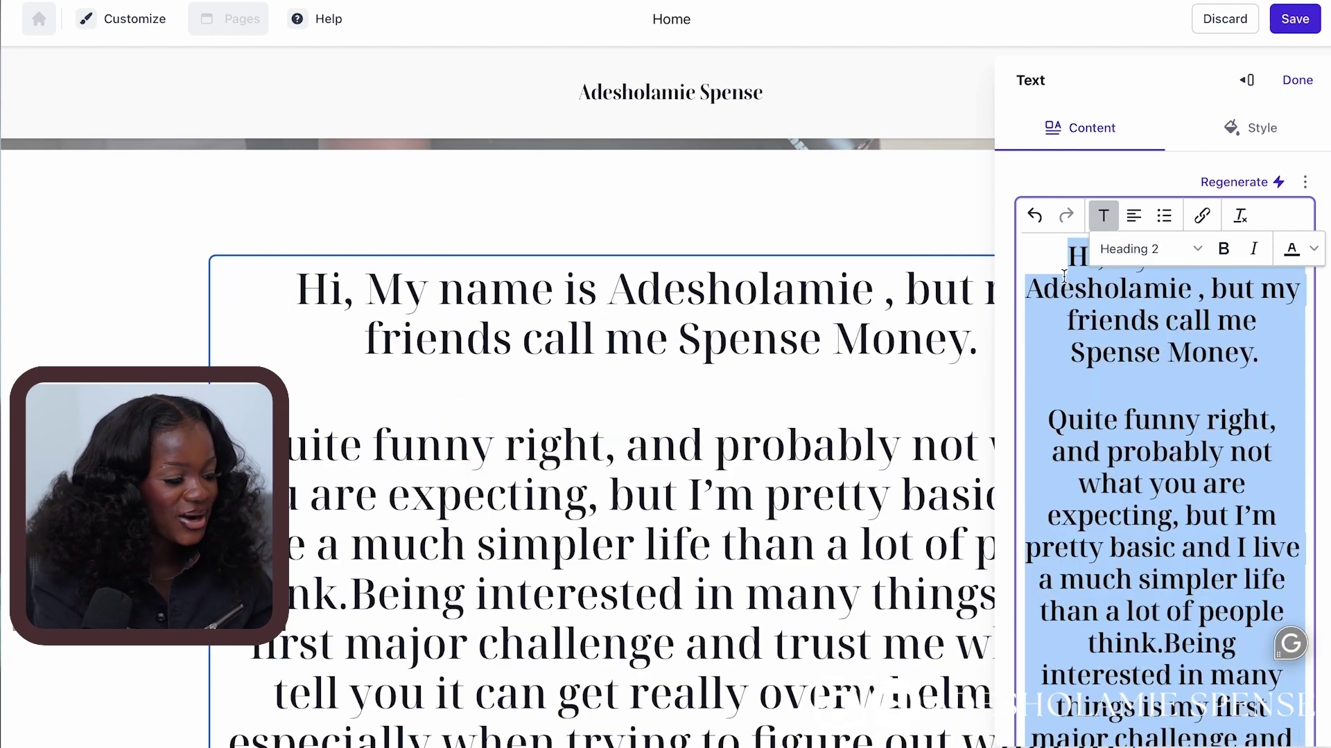
{"action": "left_click", "coordinate": [1039, 221]}
{"action": "left_click", "coordinate": [1039, 220]}
{"action": "left_click", "coordinate": [1039, 220]}
Enable a button under the introduction text, label it "Read More" and finish editing the section.
{"action": "left_click", "coordinate": [1288, 699]}
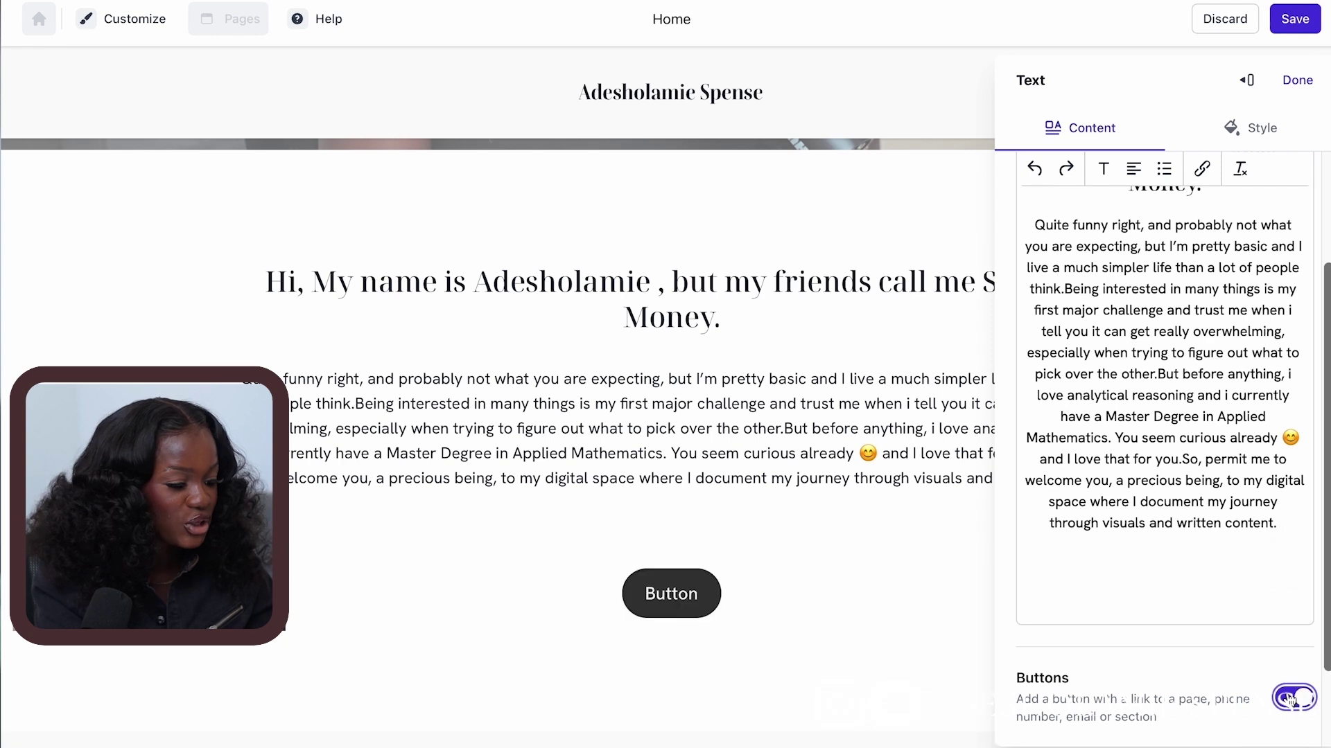
{"action": "left_click", "coordinate": [1143, 171]}
{"action": "left_click", "coordinate": [1119, 251]}
{"action": "type", "text": "Read Mi"}
{"action": "key", "text": "BackSpace"}
{"action": "type", "text": "ore"}
{"action": "left_click", "coordinate": [1203, 317]}
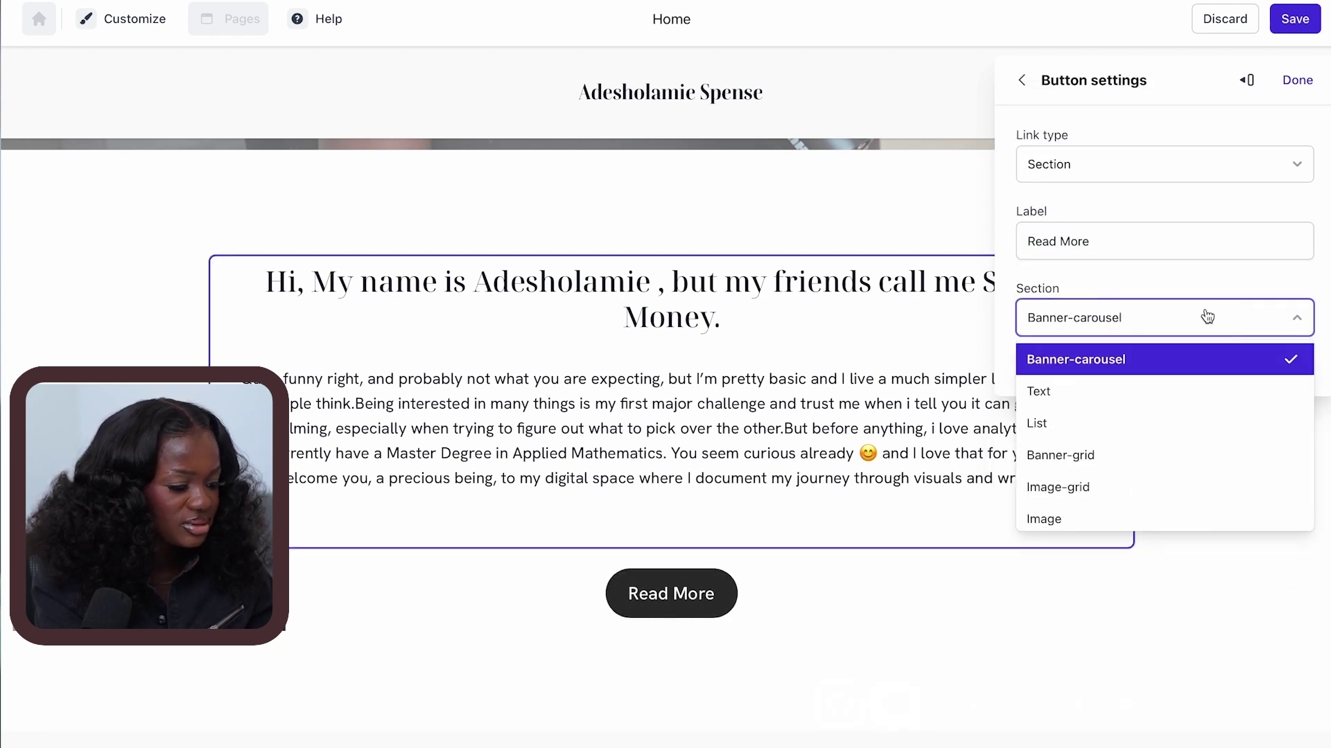
{"action": "left_click", "coordinate": [1286, 256]}
{"action": "left_click", "coordinate": [1297, 80]}
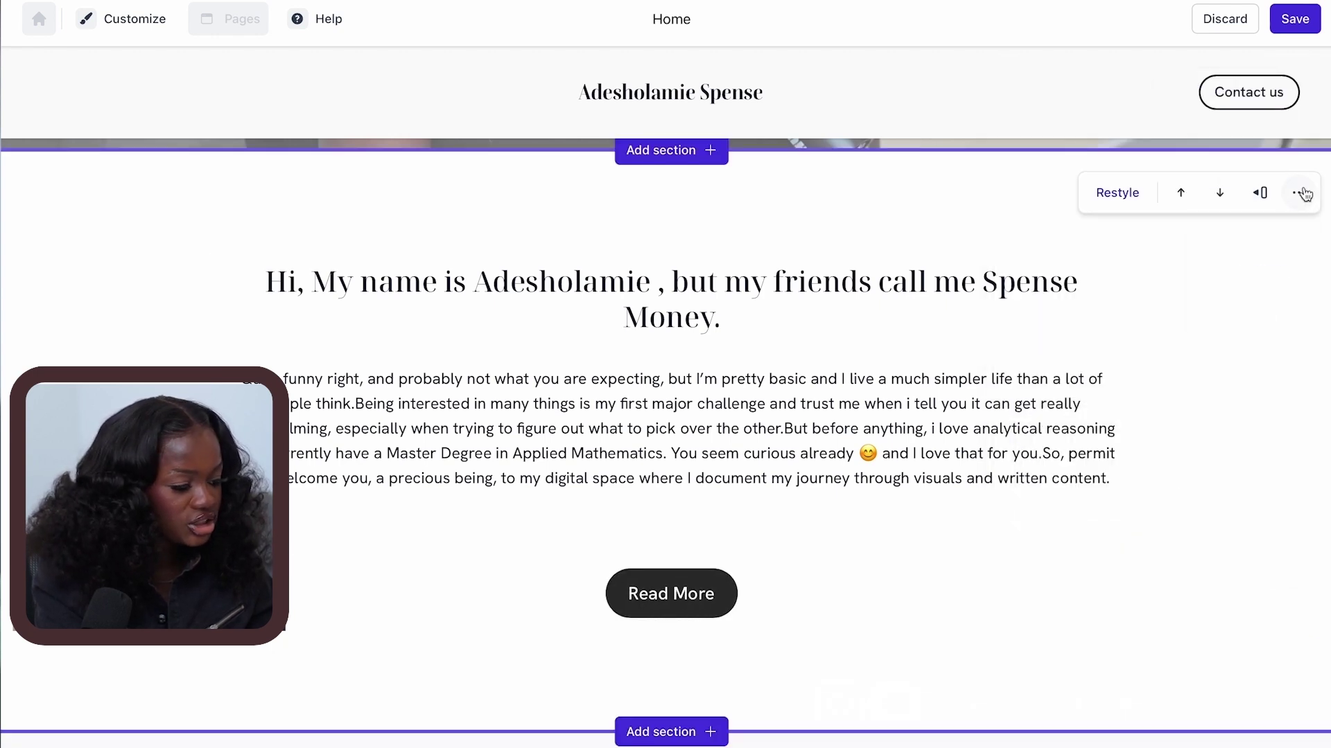
Give the introduction section custom colors with a solid #9B8080 background and a #472F2F accent.
{"action": "left_click", "coordinate": [1286, 214]}
{"action": "left_click", "coordinate": [1268, 647]}
{"action": "left_click", "coordinate": [1025, 82]}
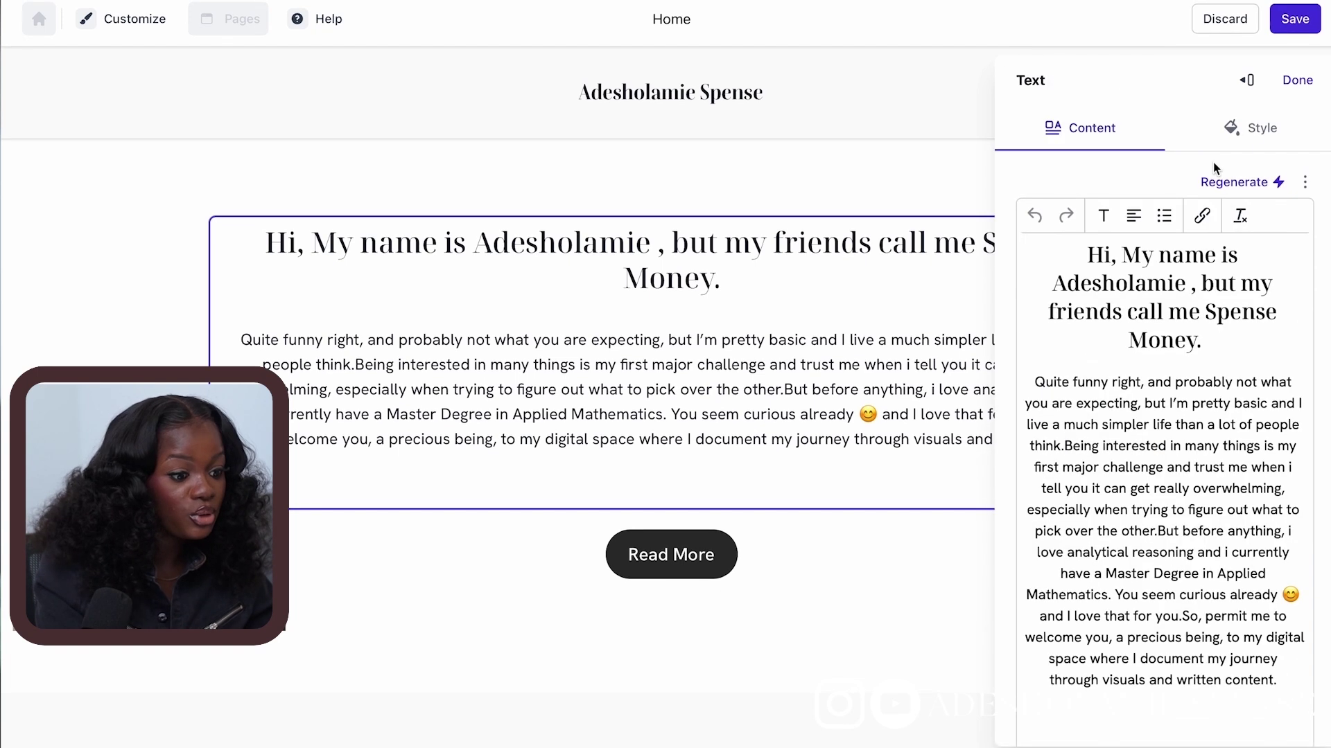
{"action": "left_click", "coordinate": [1256, 131]}
{"action": "left_click", "coordinate": [1041, 284]}
{"action": "left_click", "coordinate": [1227, 159]}
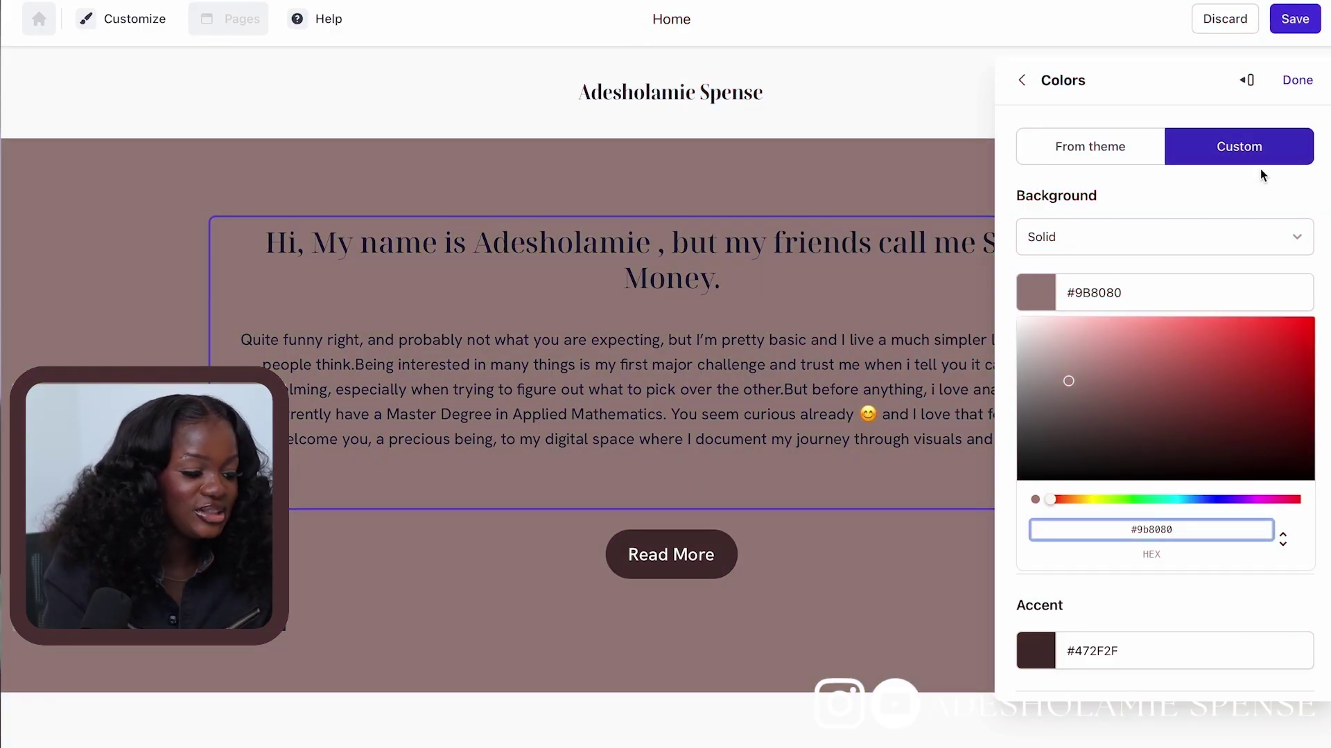
{"action": "left_click", "coordinate": [1269, 194]}
{"action": "left_click", "coordinate": [1296, 80]}
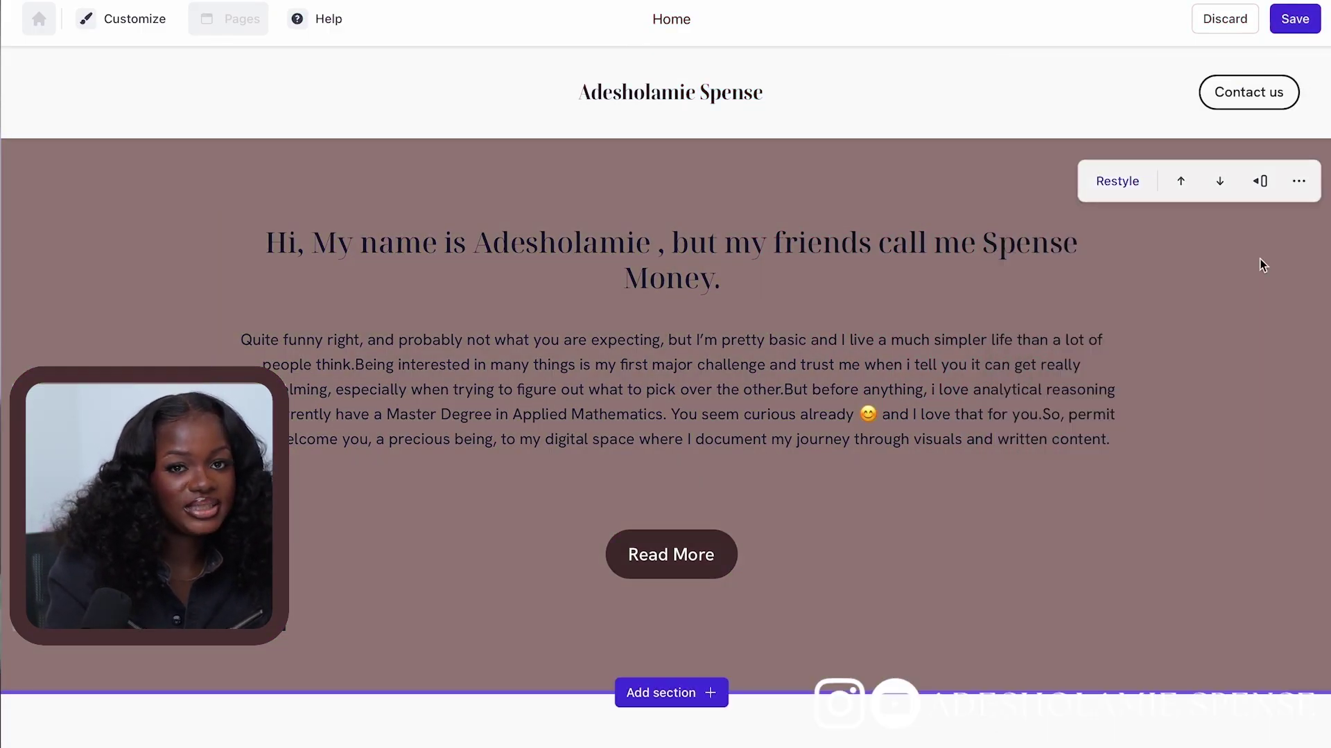
Review the home page's sections, from the banner carousel and introduction down through the services, image gallery and project cards.
{"action": "scroll", "coordinate": [1213, 455], "scroll_direction": "down", "scroll_amount": 4}
{"action": "scroll", "coordinate": [1212, 457], "scroll_direction": "up", "scroll_amount": 3}
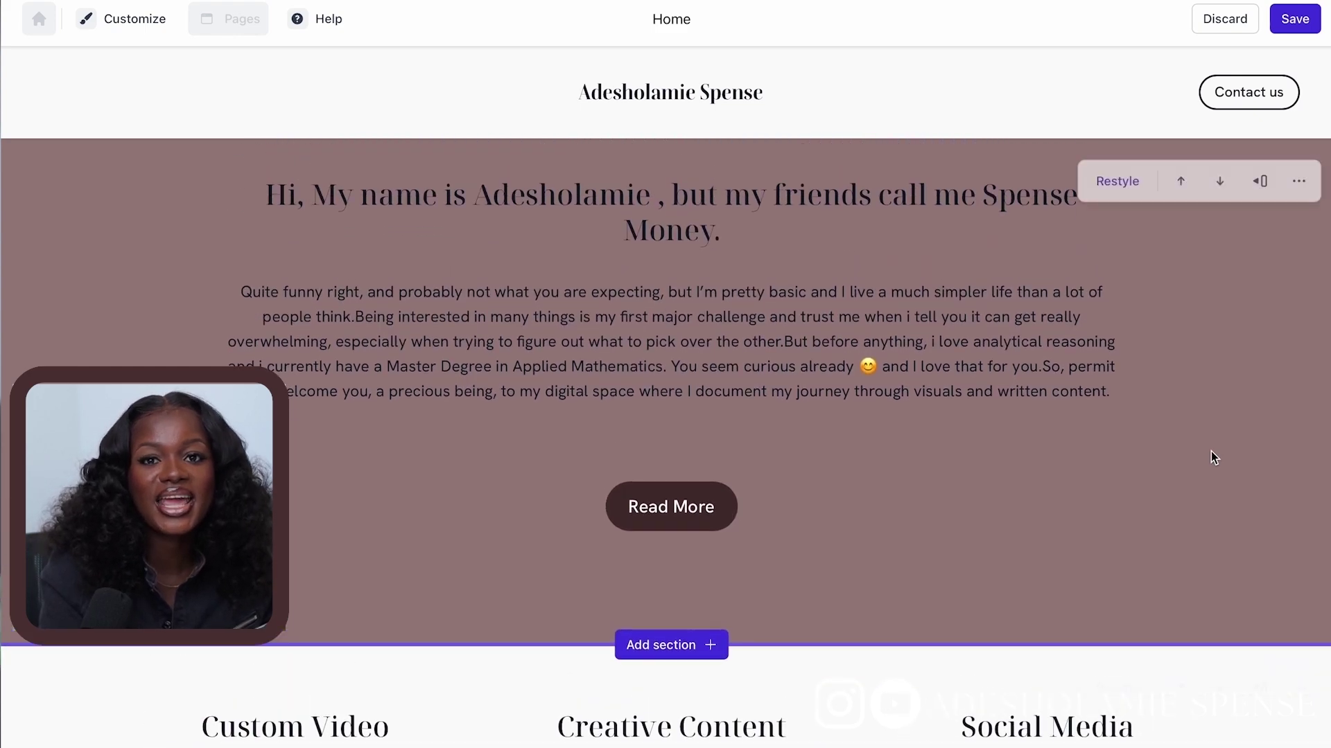
{"action": "scroll", "coordinate": [1211, 452], "scroll_direction": "up", "scroll_amount": 3}
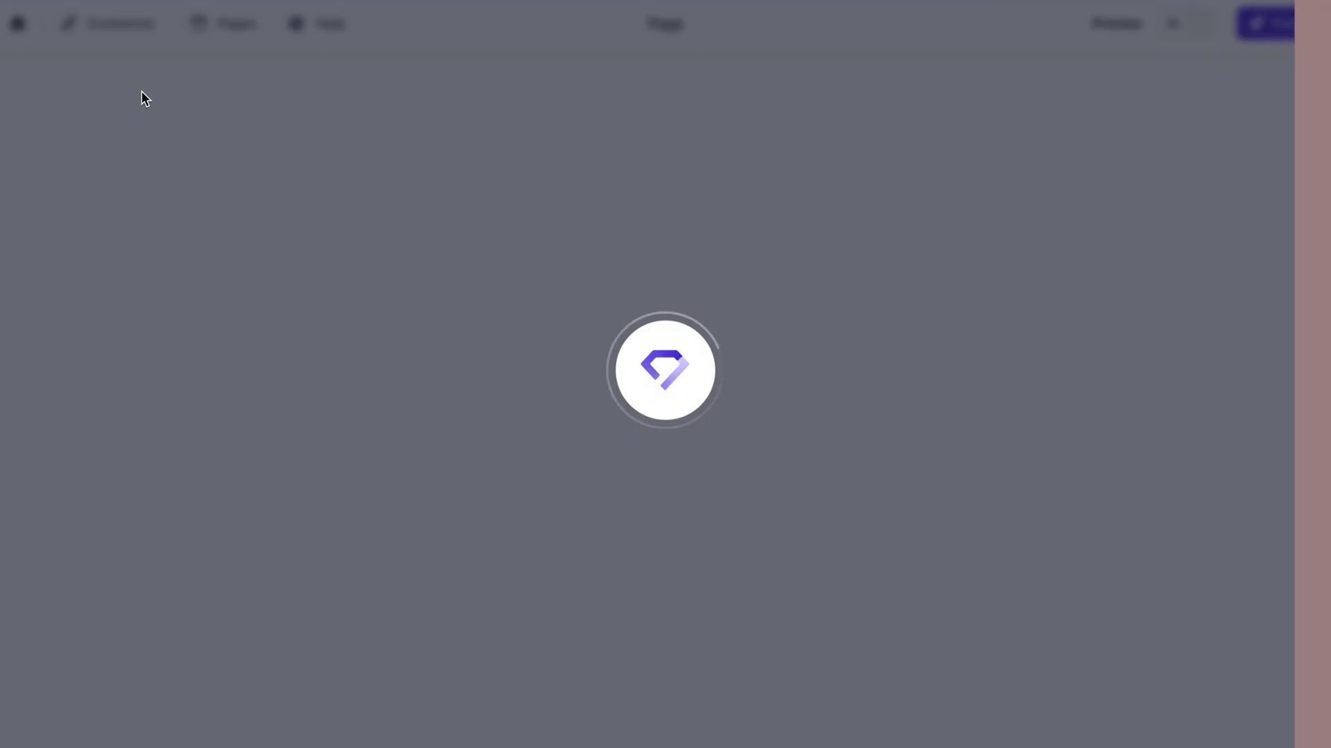
{"action": "left_click", "coordinate": [142, 93]}
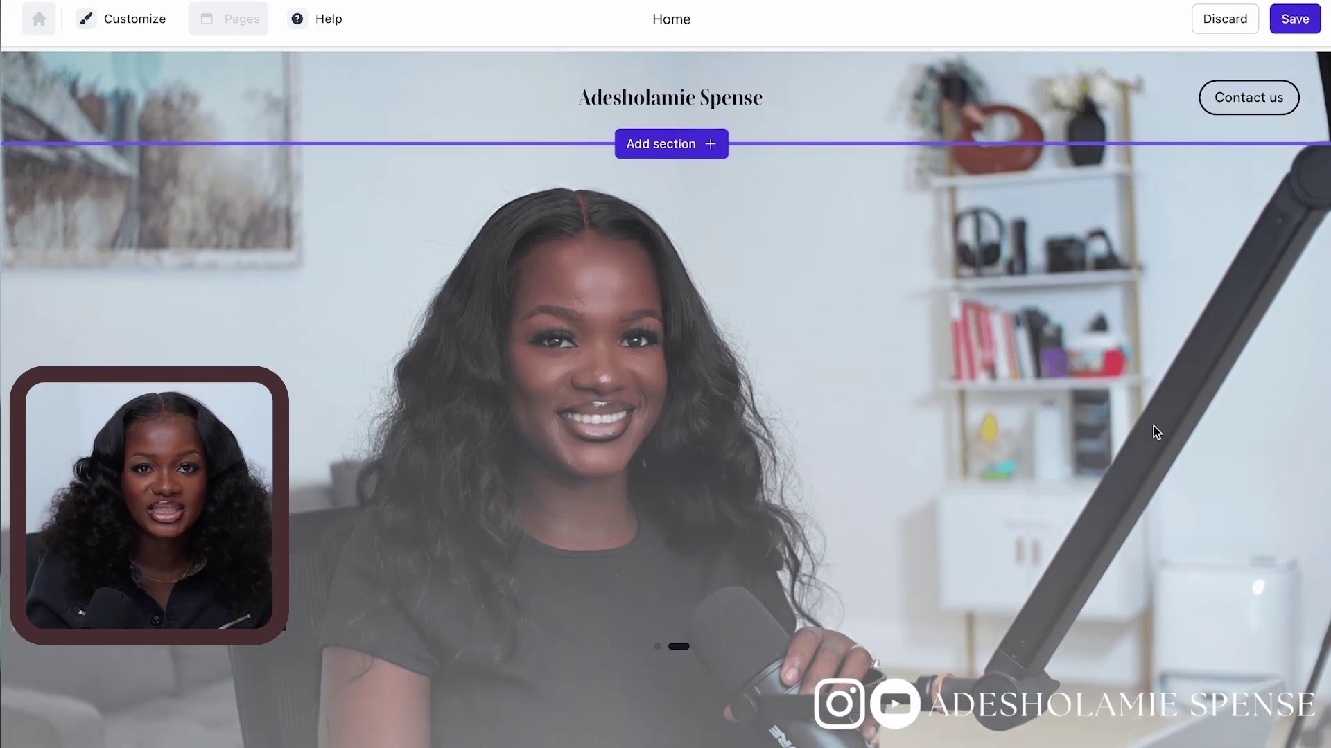
{"action": "scroll", "coordinate": [1153, 426], "scroll_direction": "down", "scroll_amount": 10}
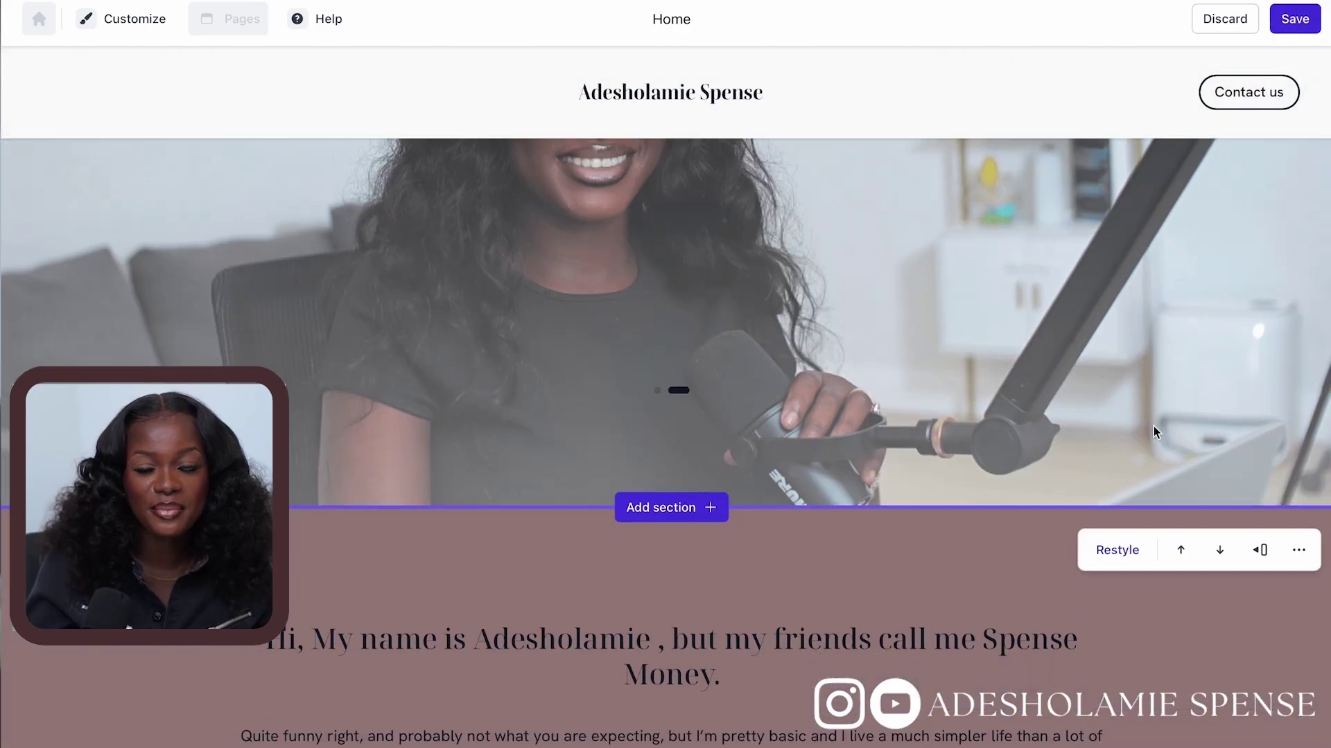
{"action": "scroll", "coordinate": [1153, 426], "scroll_direction": "down", "scroll_amount": 10}
{"action": "scroll", "coordinate": [1155, 433], "scroll_direction": "up", "scroll_amount": 1}
{"action": "scroll", "coordinate": [1155, 433], "scroll_direction": "up", "scroll_amount": 1}
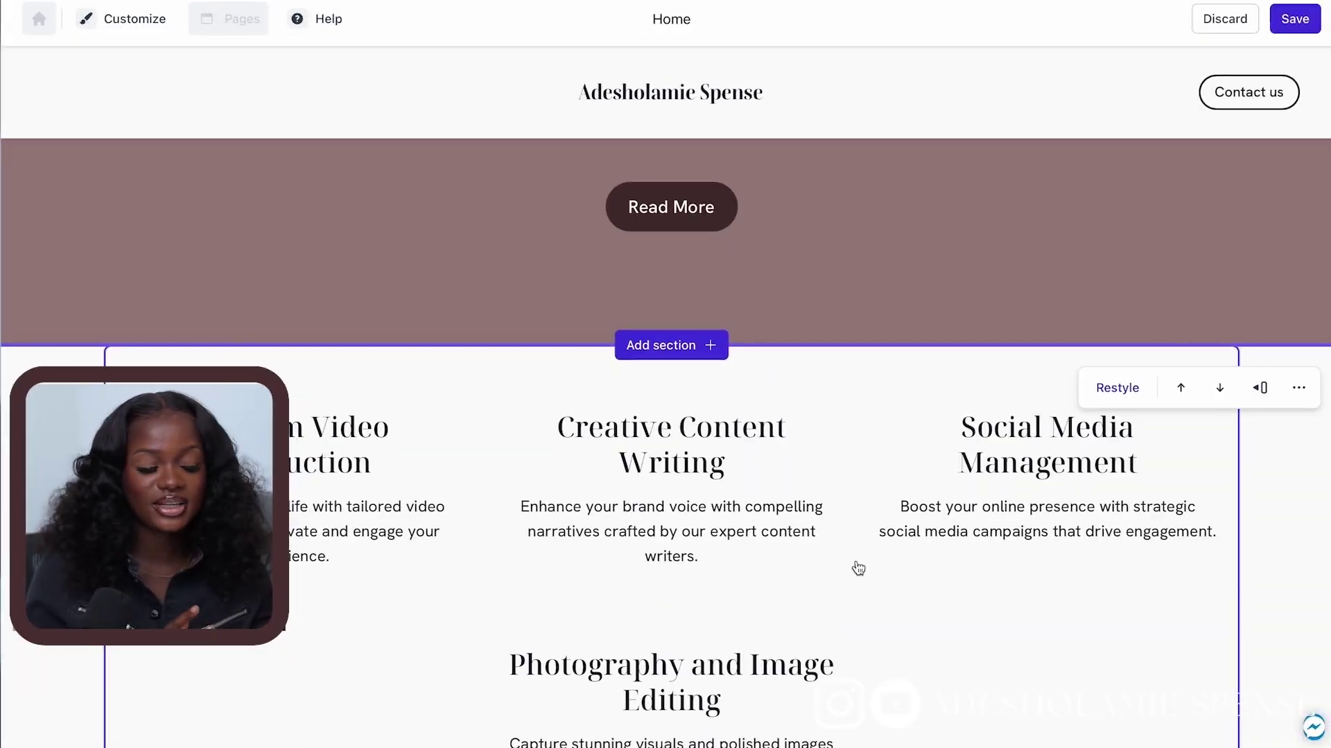
{"action": "scroll", "coordinate": [858, 568], "scroll_direction": "down", "scroll_amount": 15}
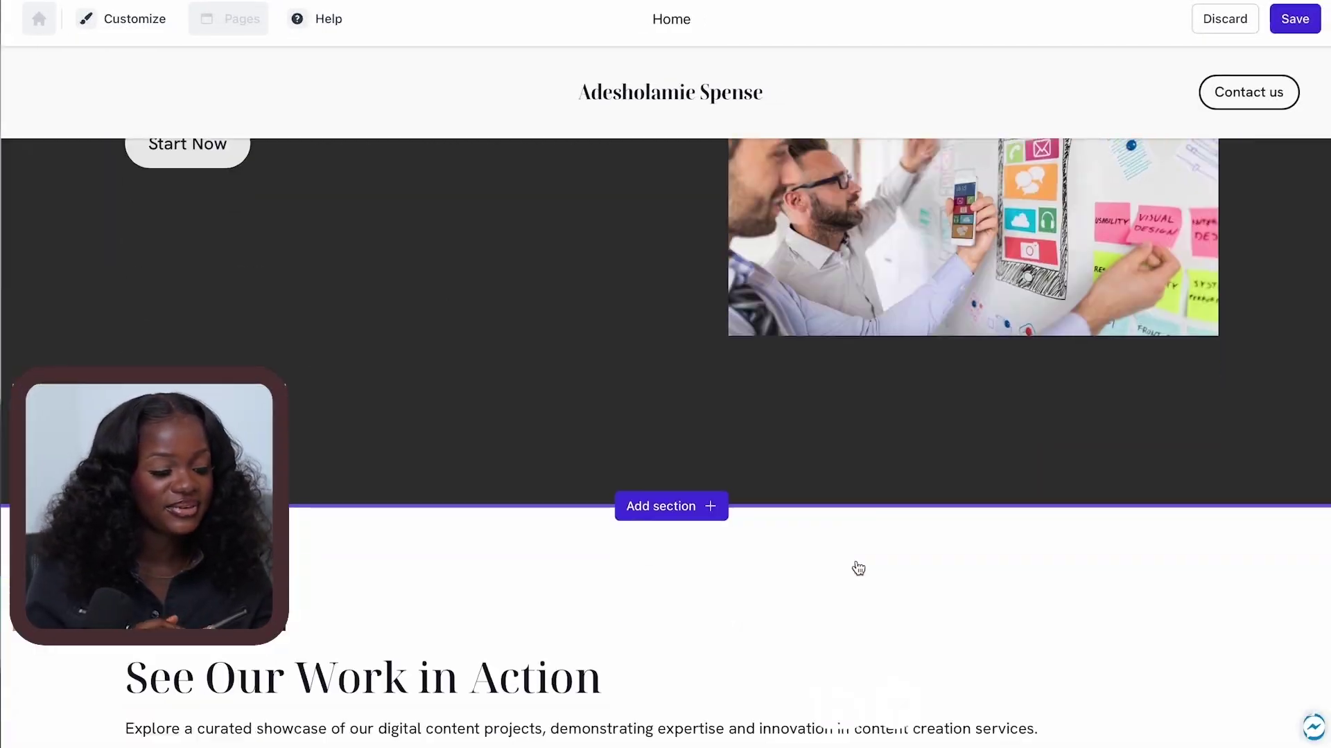
{"action": "scroll", "coordinate": [858, 568], "scroll_direction": "down", "scroll_amount": 20}
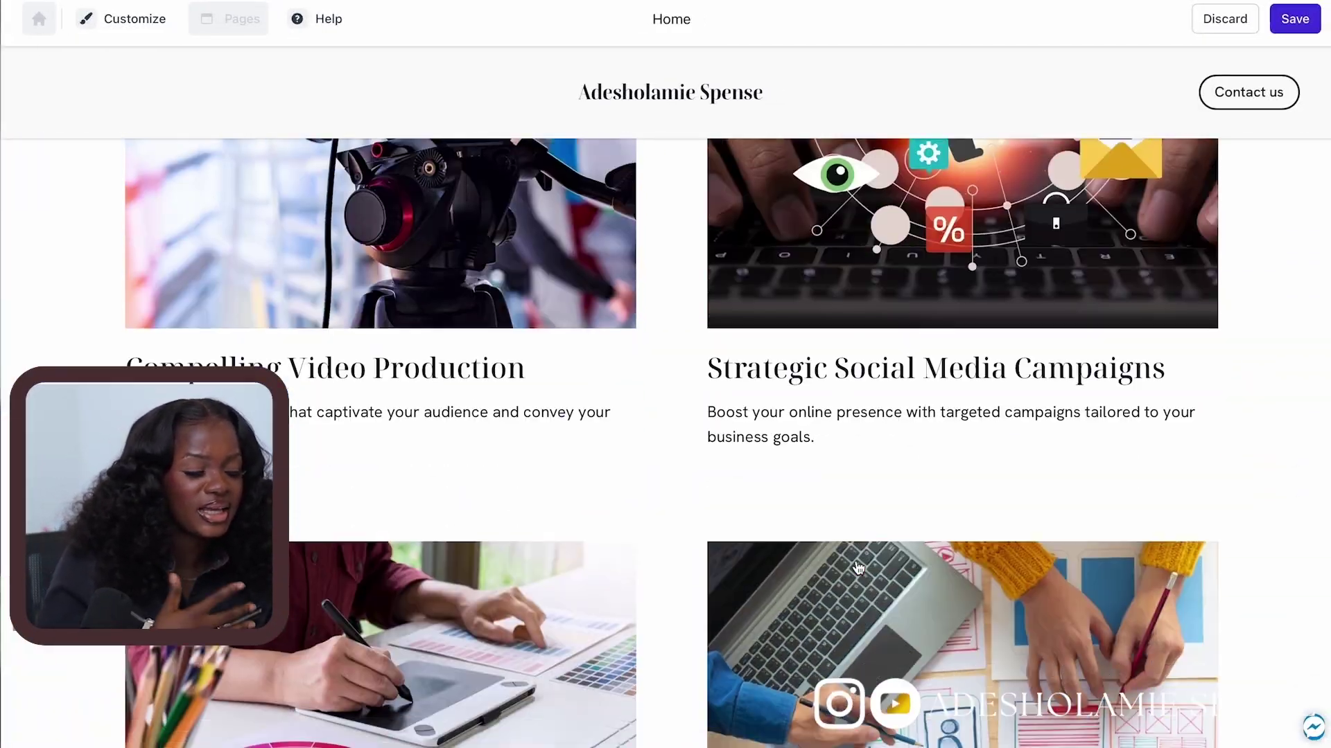
{"action": "scroll", "coordinate": [858, 568], "scroll_direction": "up", "scroll_amount": 20}
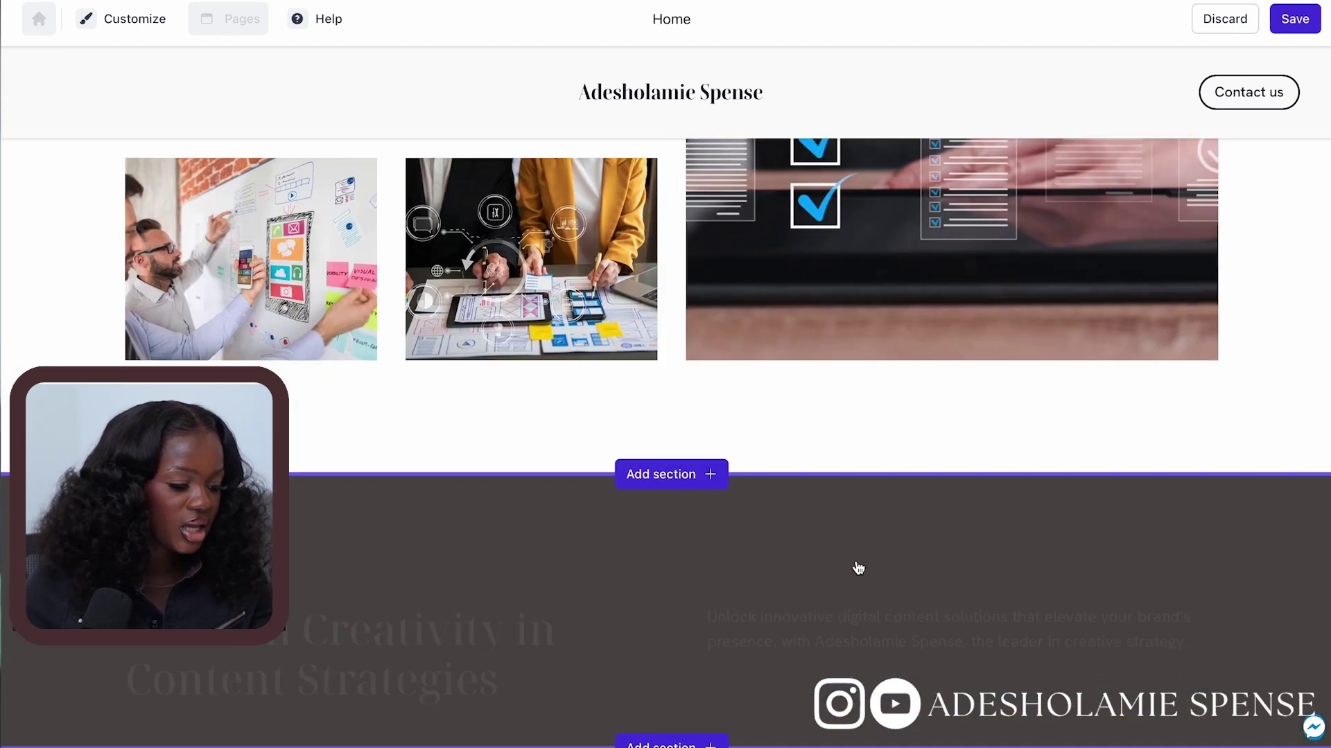
{"action": "scroll", "coordinate": [858, 568], "scroll_direction": "up", "scroll_amount": 10}
{"action": "scroll", "coordinate": [858, 568], "scroll_direction": "down", "scroll_amount": 5}
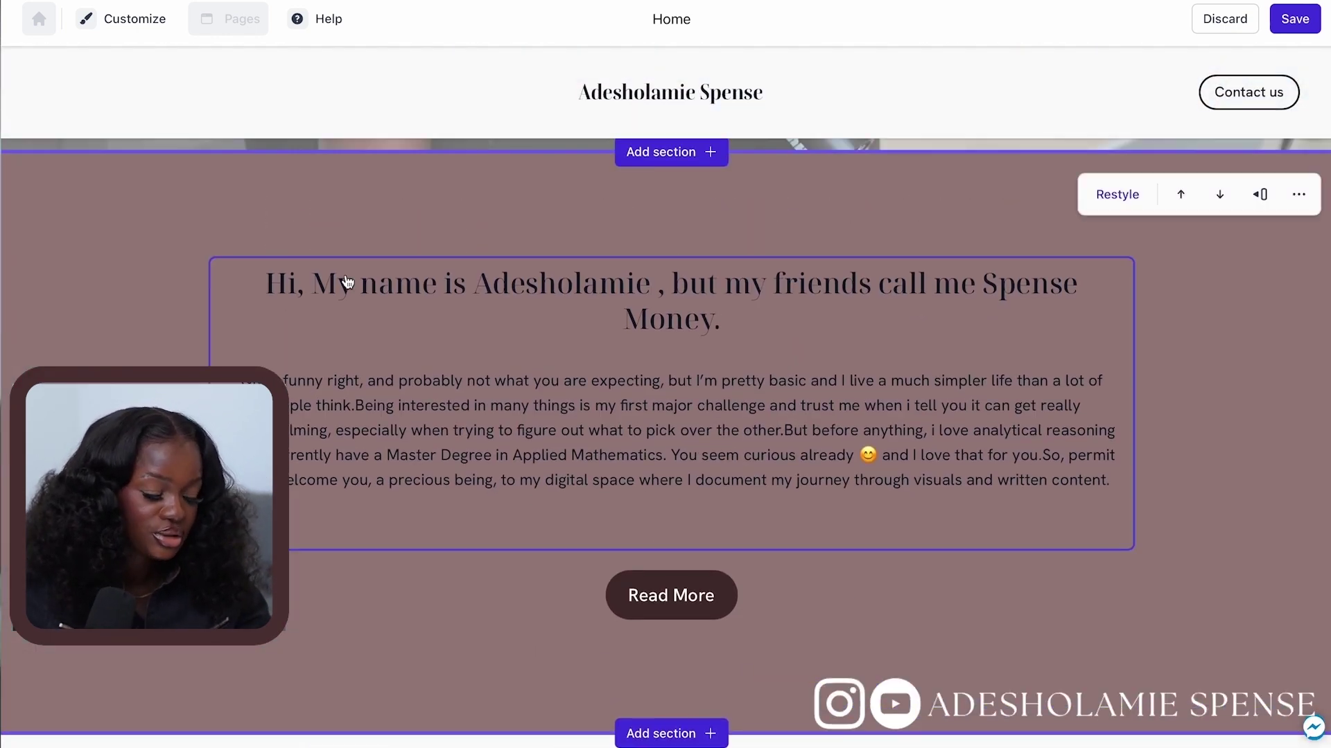
Add a Video section from the video content category between the introduction and the services list.
{"action": "scroll", "coordinate": [600, 553], "scroll_direction": "down", "scroll_amount": 7}
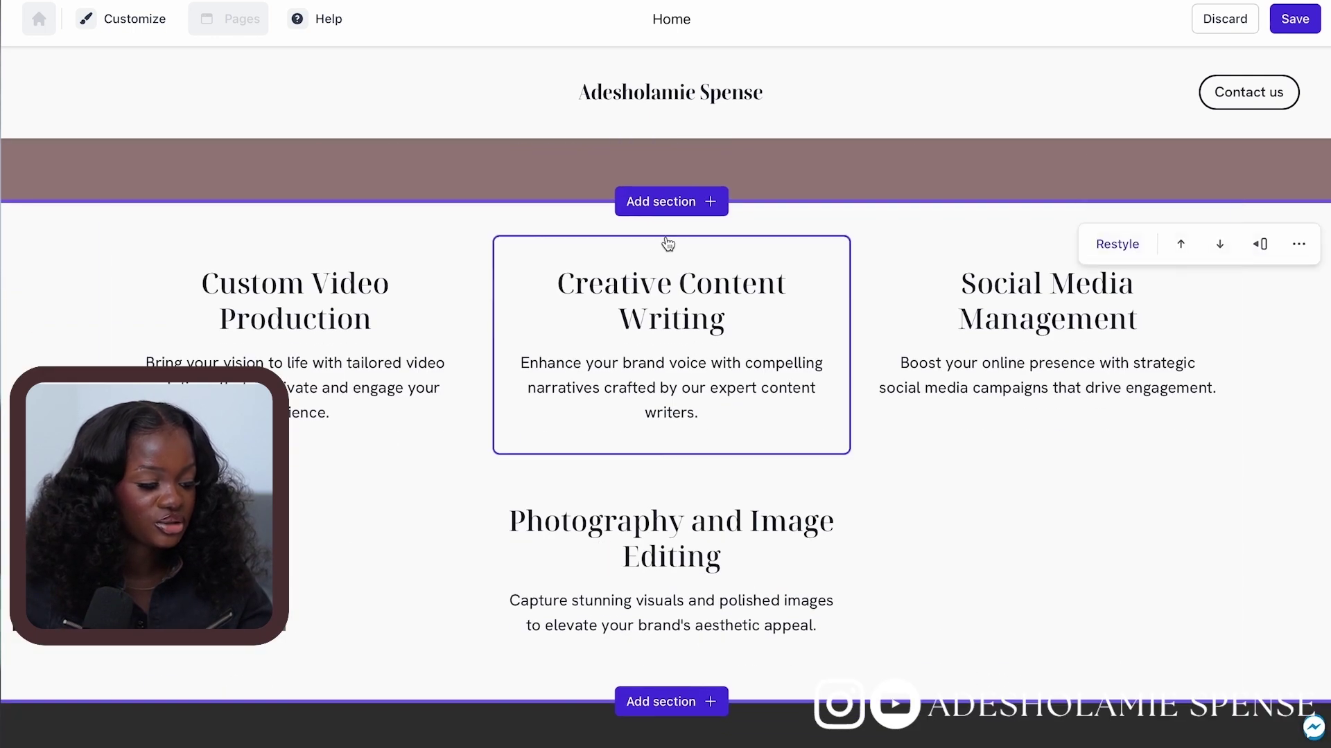
{"action": "left_click", "coordinate": [665, 206]}
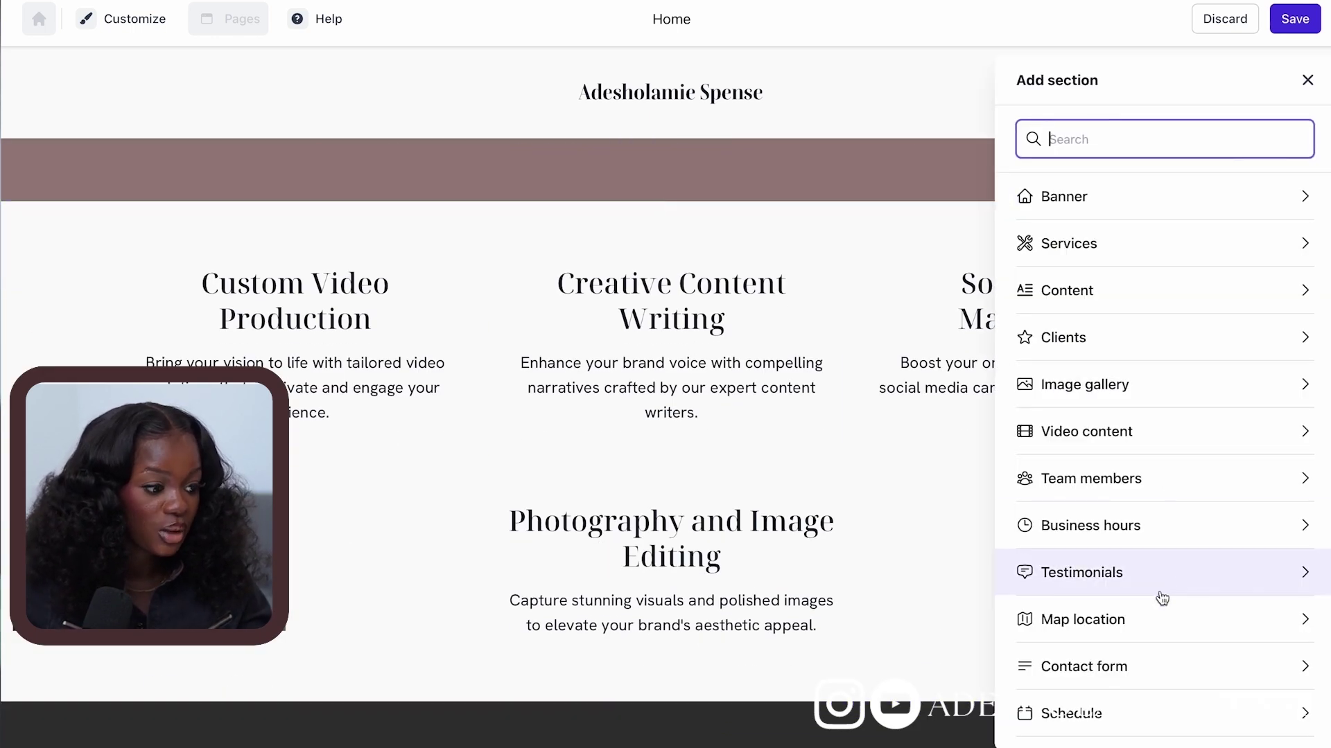
{"action": "scroll", "coordinate": [1158, 602], "scroll_direction": "down", "scroll_amount": 3}
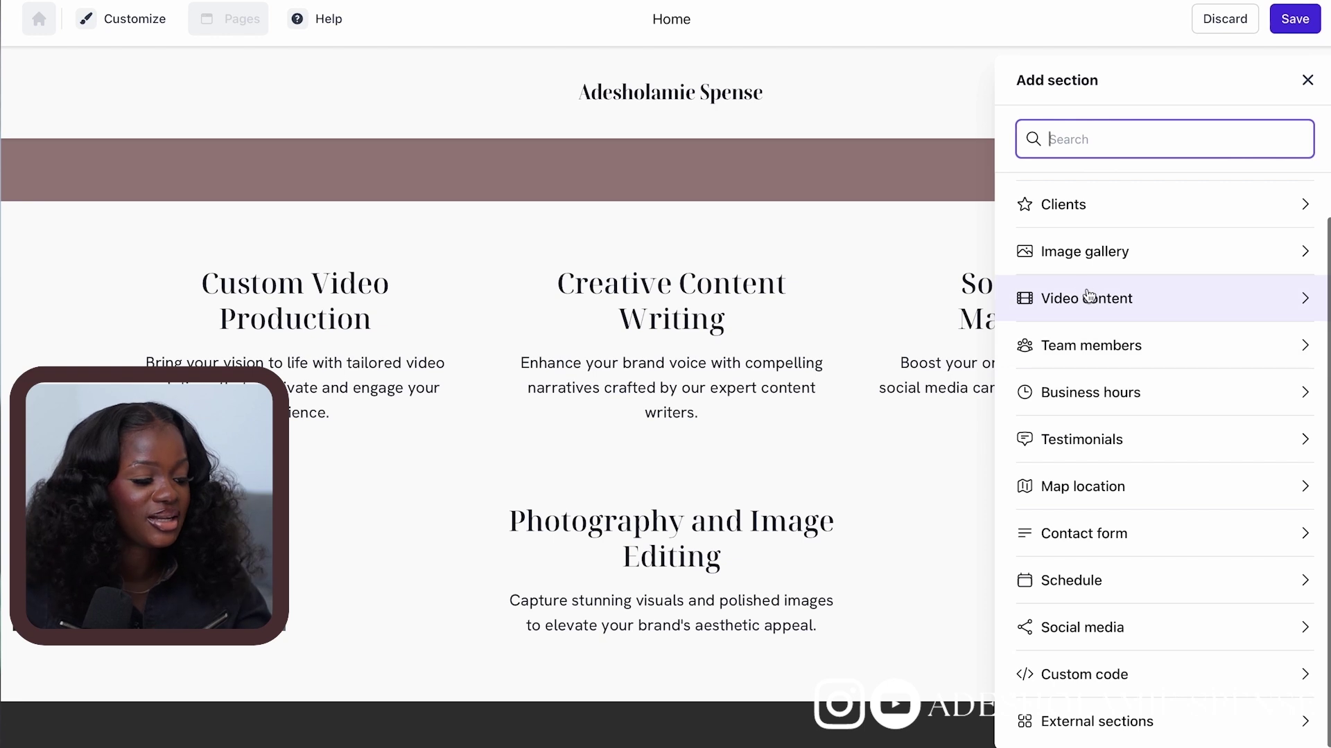
{"action": "left_click", "coordinate": [1091, 299]}
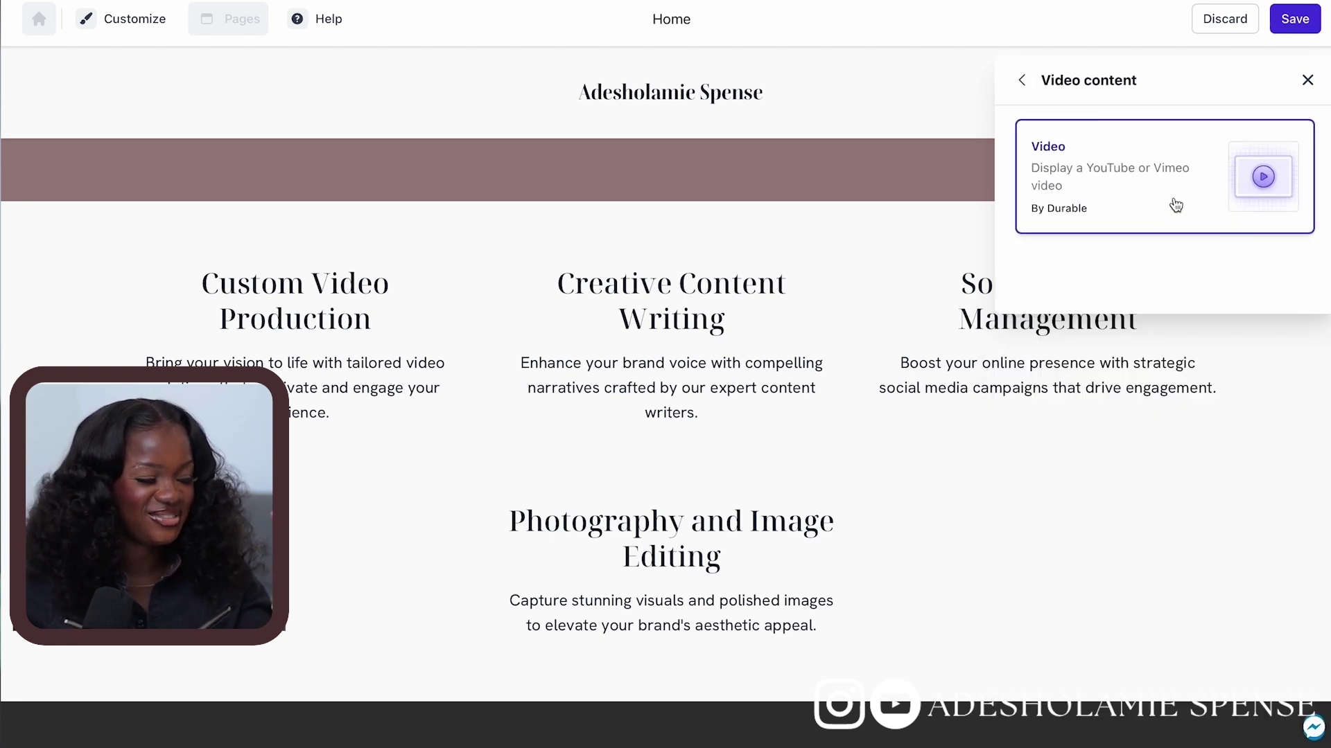
{"action": "left_click", "coordinate": [1260, 187]}
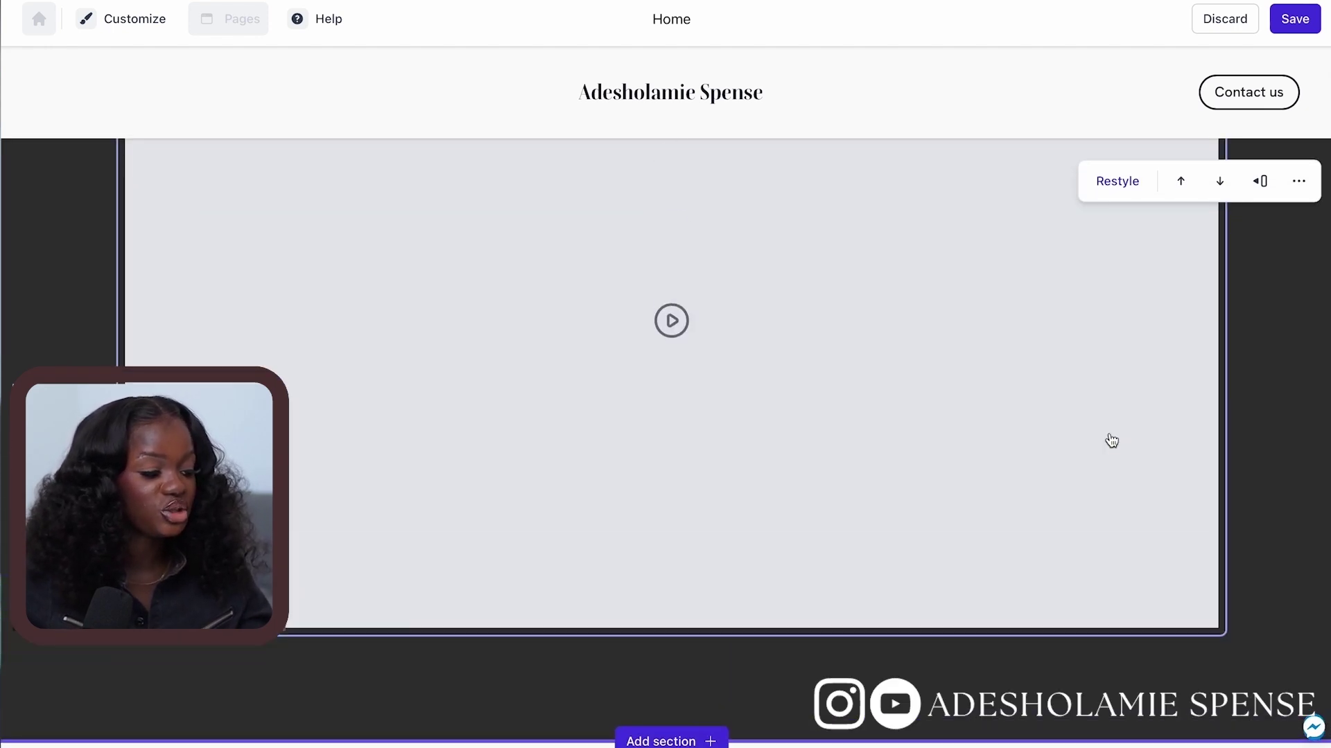
Open the new Video section's placeholder for editing.
{"action": "left_click", "coordinate": [1038, 422]}
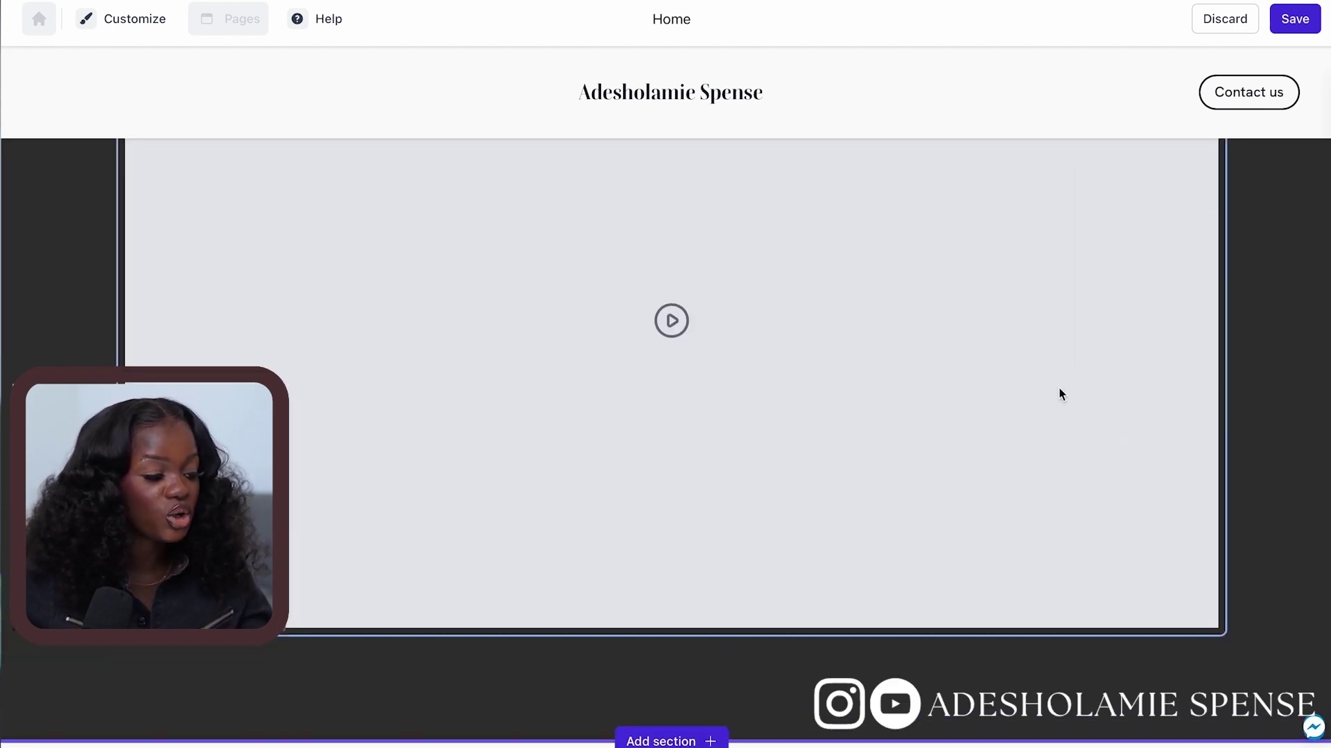
{"action": "left_click", "coordinate": [1098, 580]}
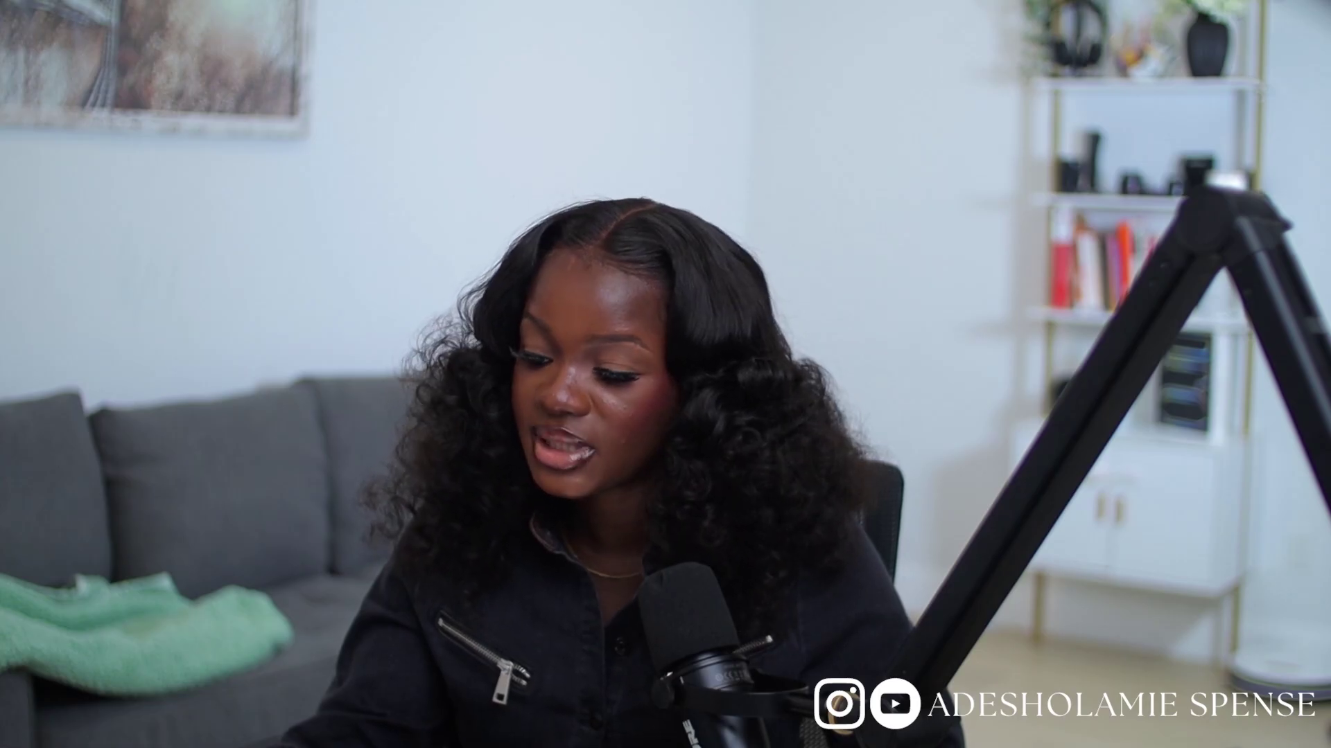
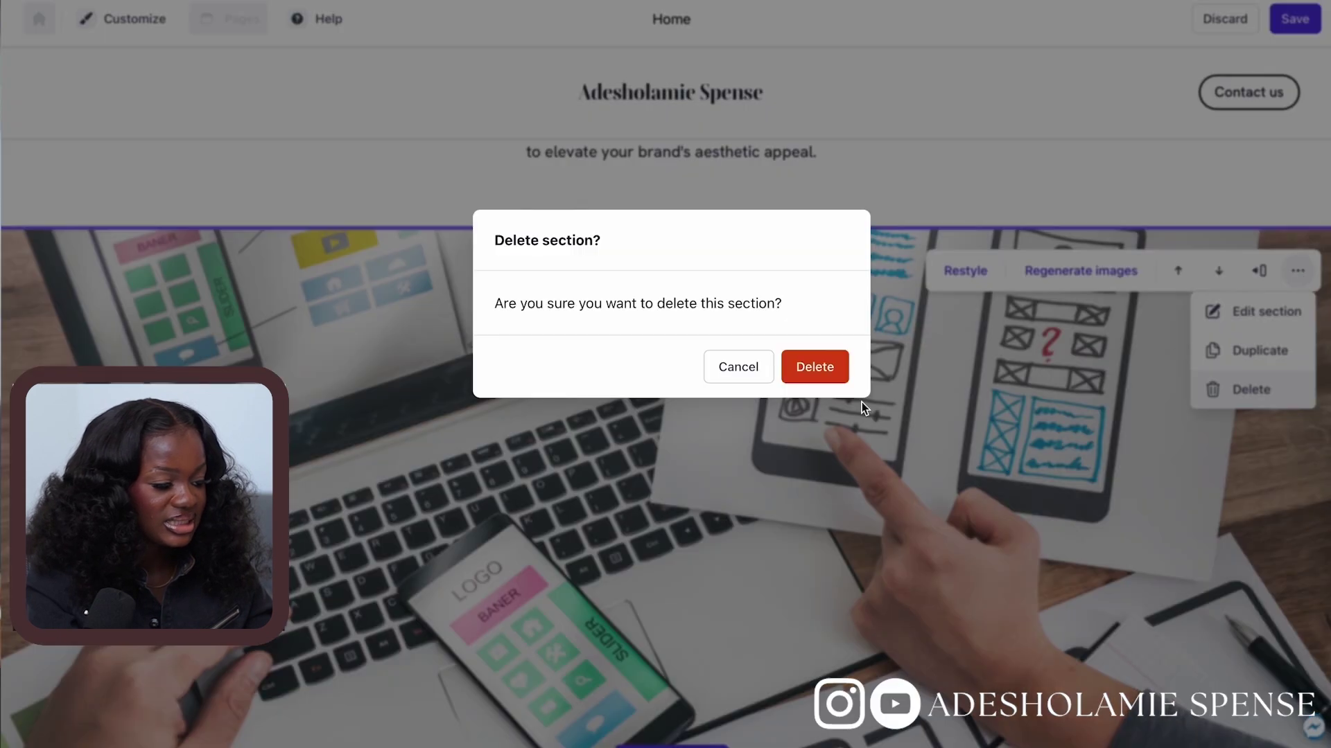
Delete the full-width image section below the services list.
{"action": "left_click", "coordinate": [814, 366]}
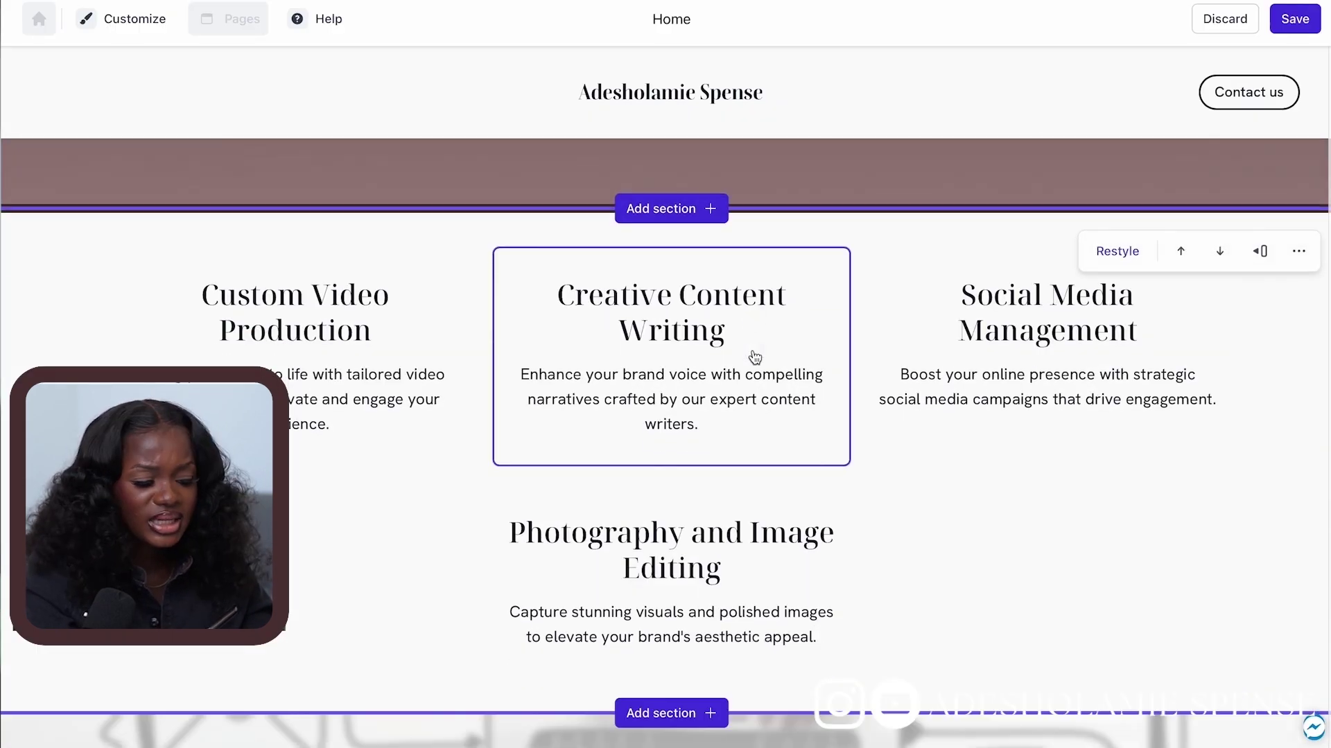
Add an Instagram feed section from the social media category below the services list and connect the Instagram account.
{"action": "scroll", "coordinate": [748, 375], "scroll_direction": "down", "scroll_amount": 3}
{"action": "left_click", "coordinate": [669, 480]}
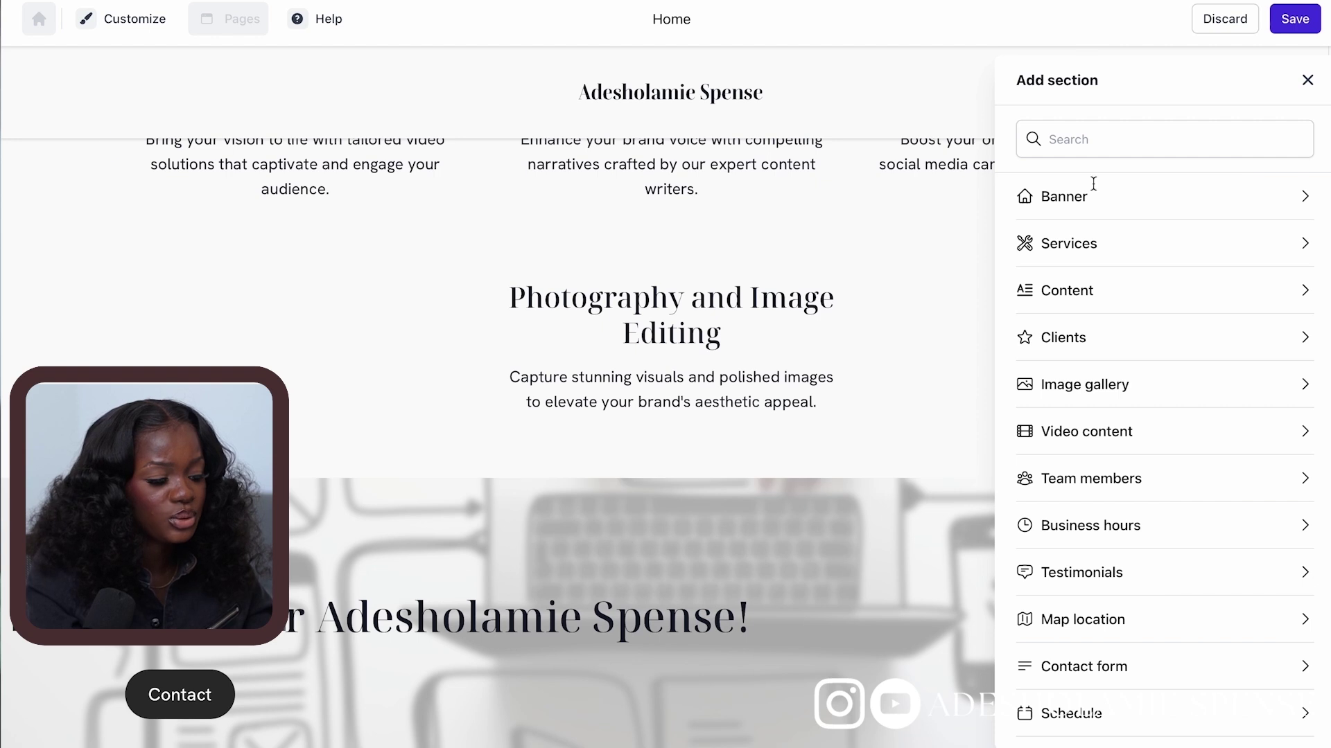
{"action": "scroll", "coordinate": [1094, 519], "scroll_direction": "down", "scroll_amount": 2}
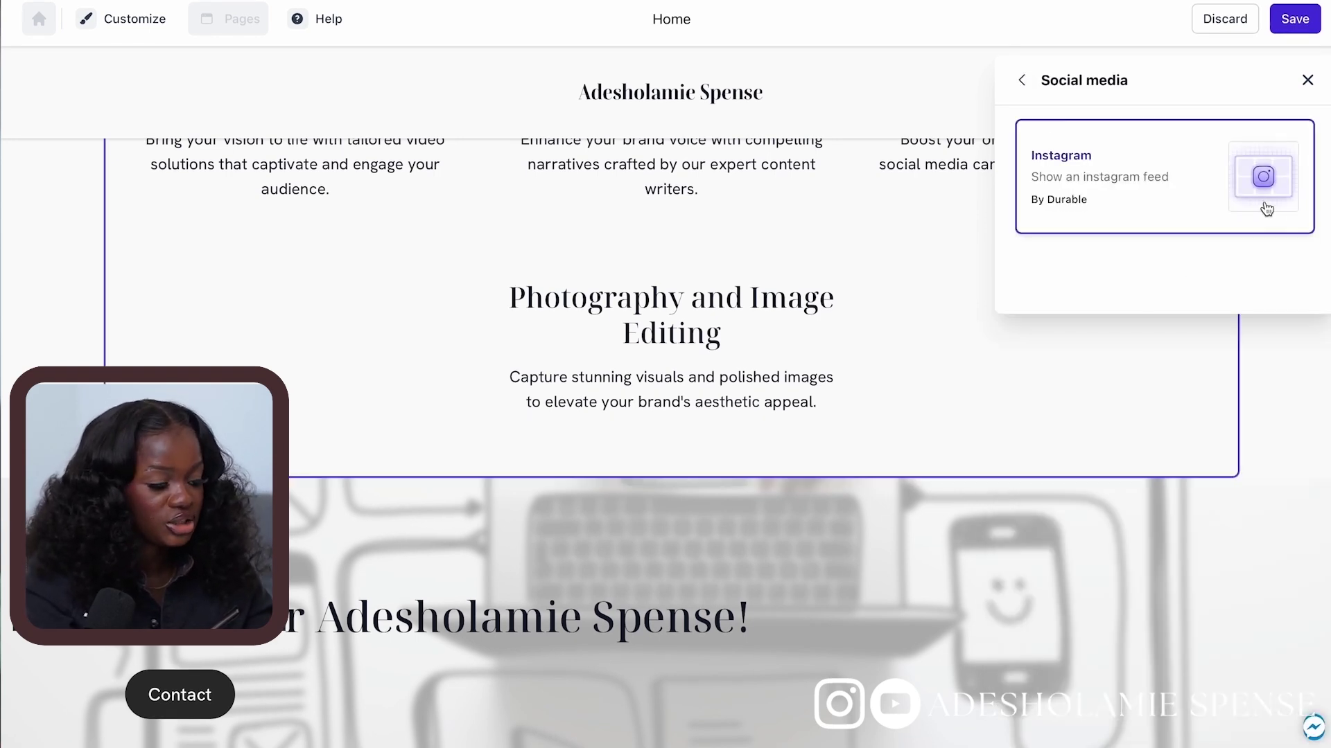
{"action": "left_click", "coordinate": [1209, 190]}
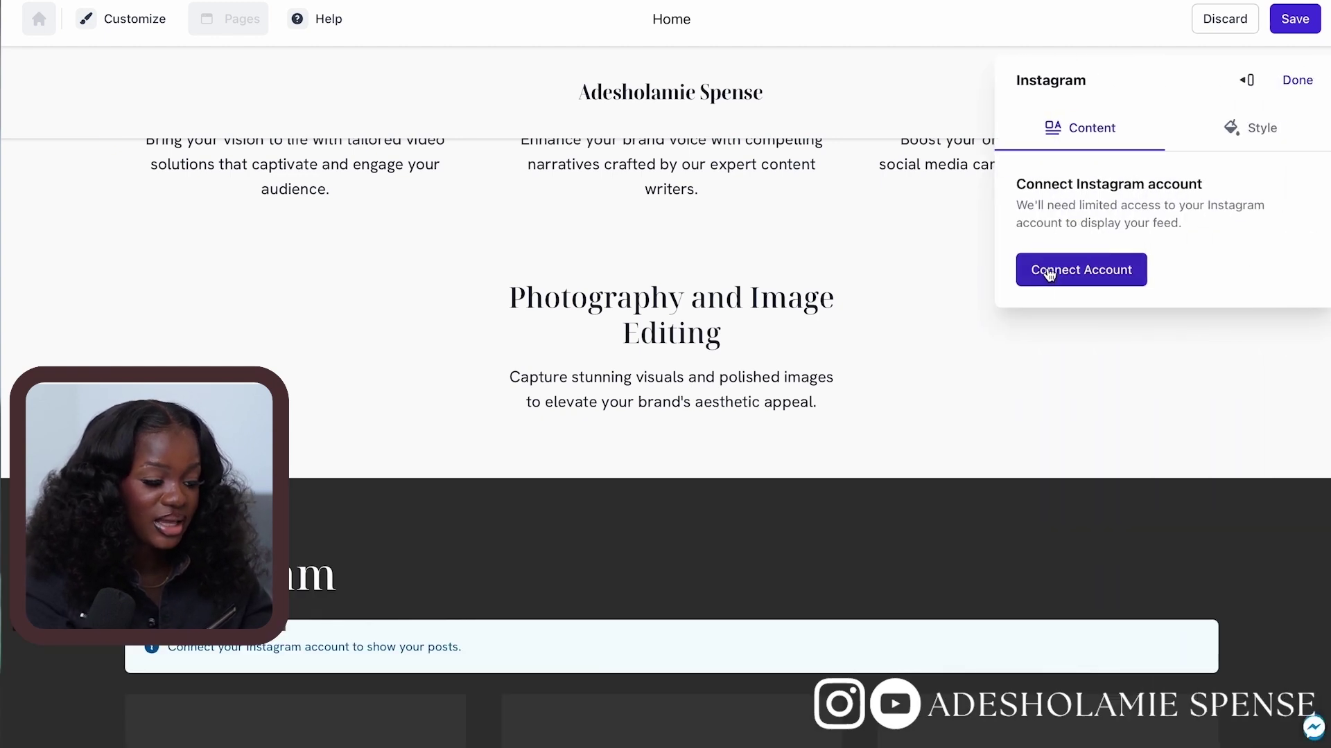
{"action": "left_click", "coordinate": [1119, 272]}
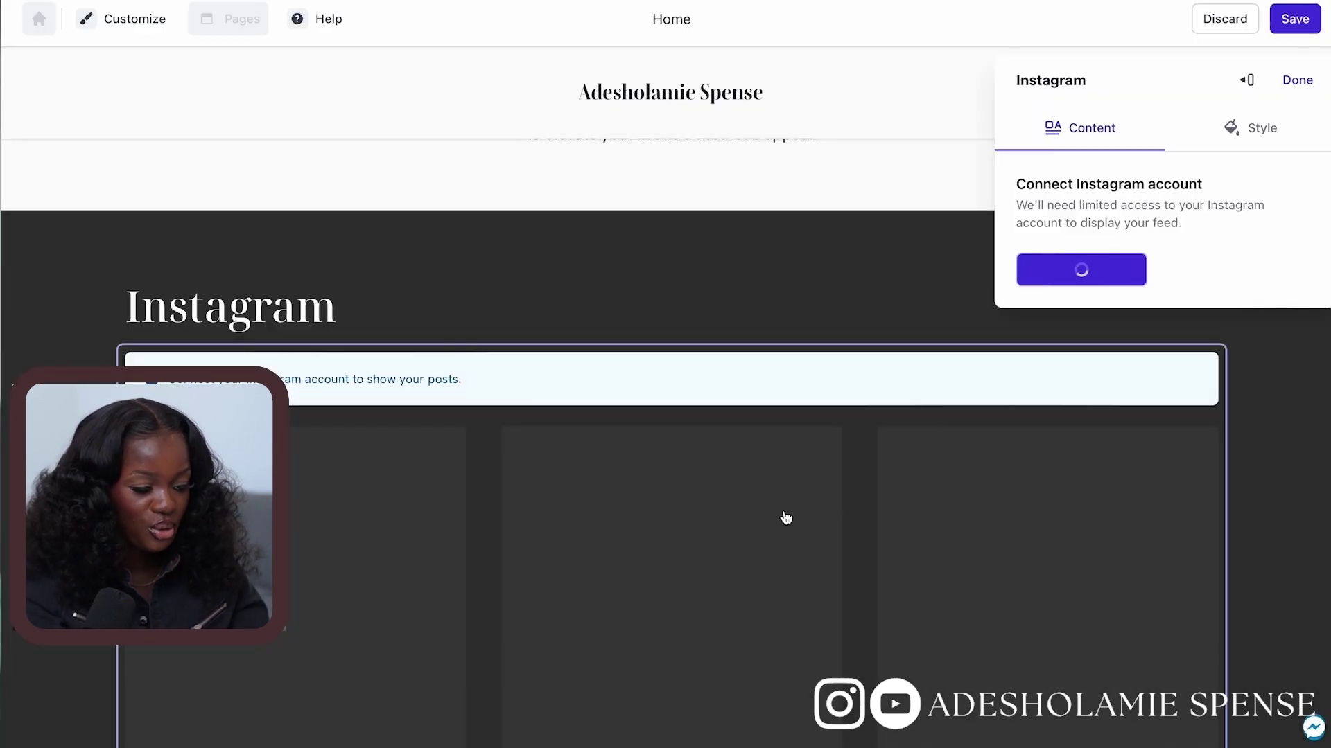
{"action": "scroll", "coordinate": [781, 516], "scroll_direction": "up", "scroll_amount": 3}
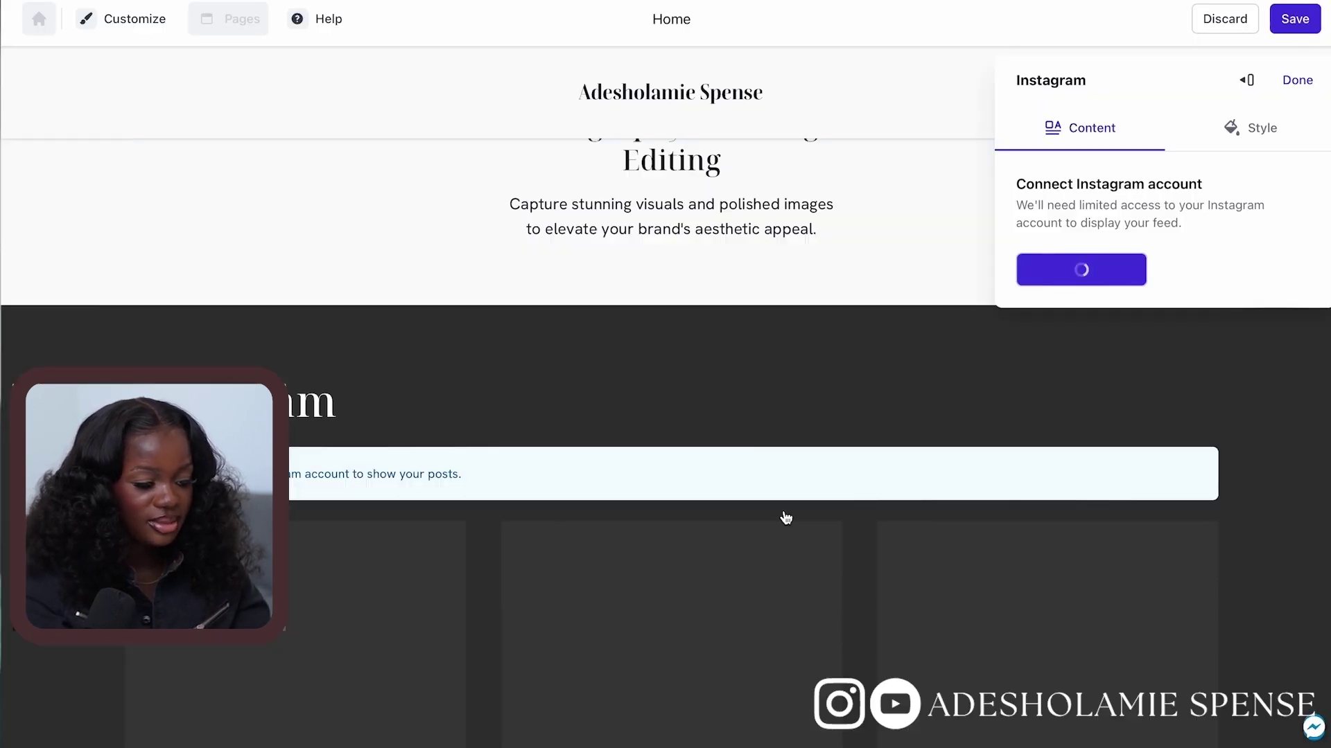
Give the Instagram section custom colors with a solid #472F2F background and a #9B8080 accent.
{"action": "left_click", "coordinate": [1259, 135]}
{"action": "left_click", "coordinate": [1290, 182]}
{"action": "left_click", "coordinate": [1238, 147]}
{"action": "left_click", "coordinate": [1129, 288]}
{"action": "type", "text": "#472F2F"}
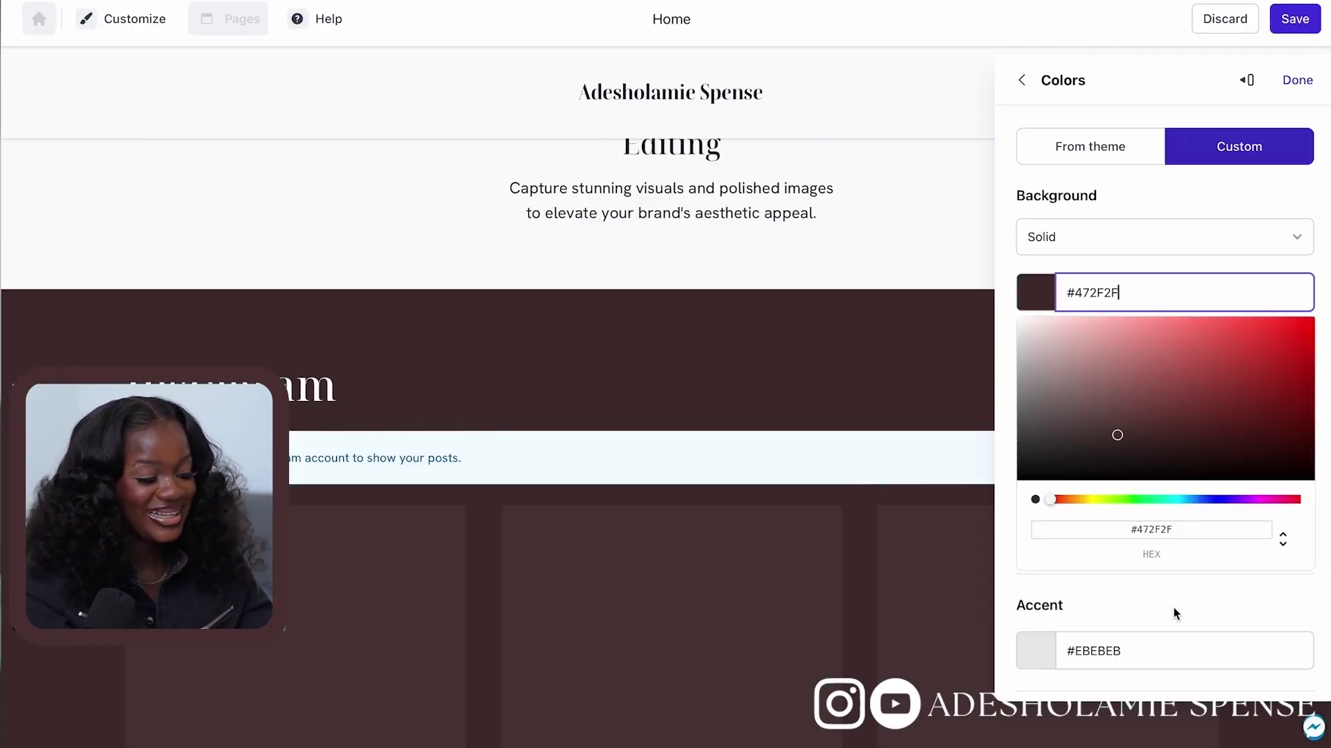
{"action": "left_click", "coordinate": [1183, 409]}
{"action": "type", "text": "#9B8080"}
{"action": "left_click", "coordinate": [1052, 475]}
{"action": "scroll", "coordinate": [1052, 476], "scroll_direction": "down", "scroll_amount": 5}
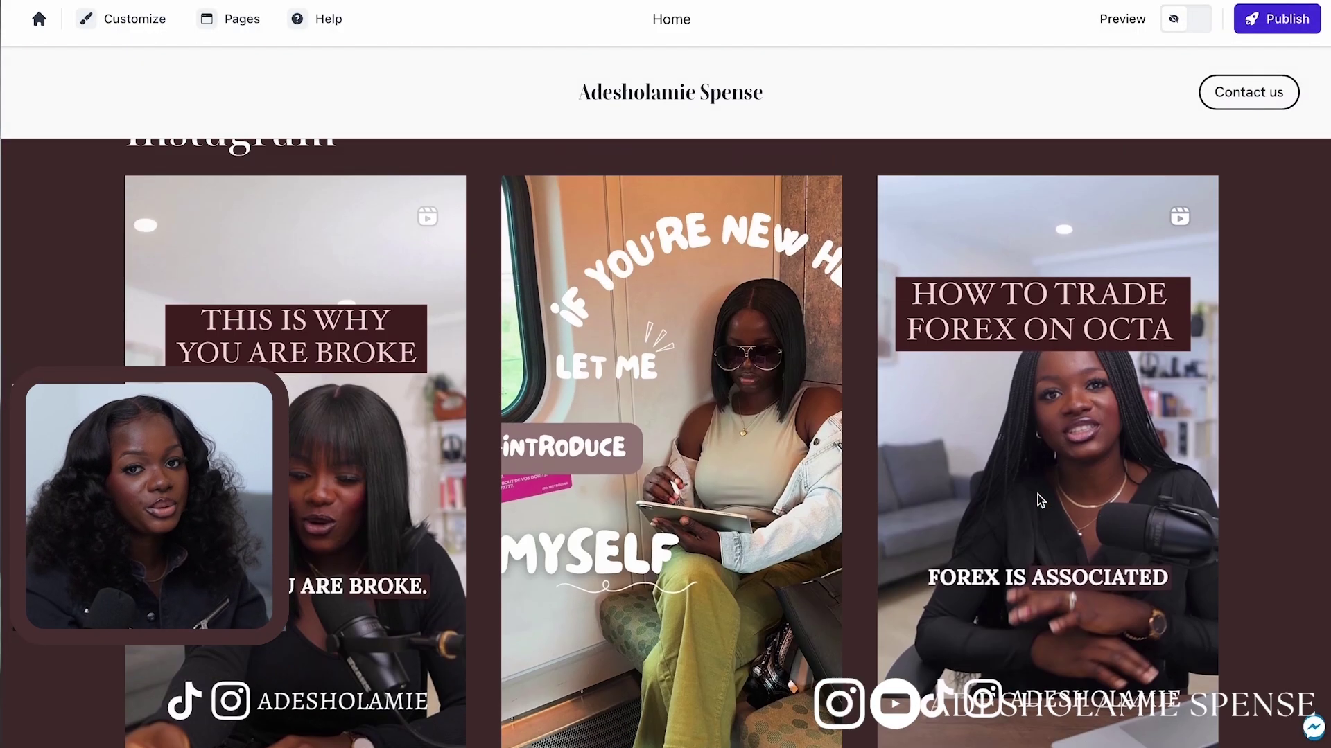
Set the Instagram section's bottom spacing to None and its top spacing to Medium.
{"action": "scroll", "coordinate": [1039, 501], "scroll_direction": "down", "scroll_amount": 1}
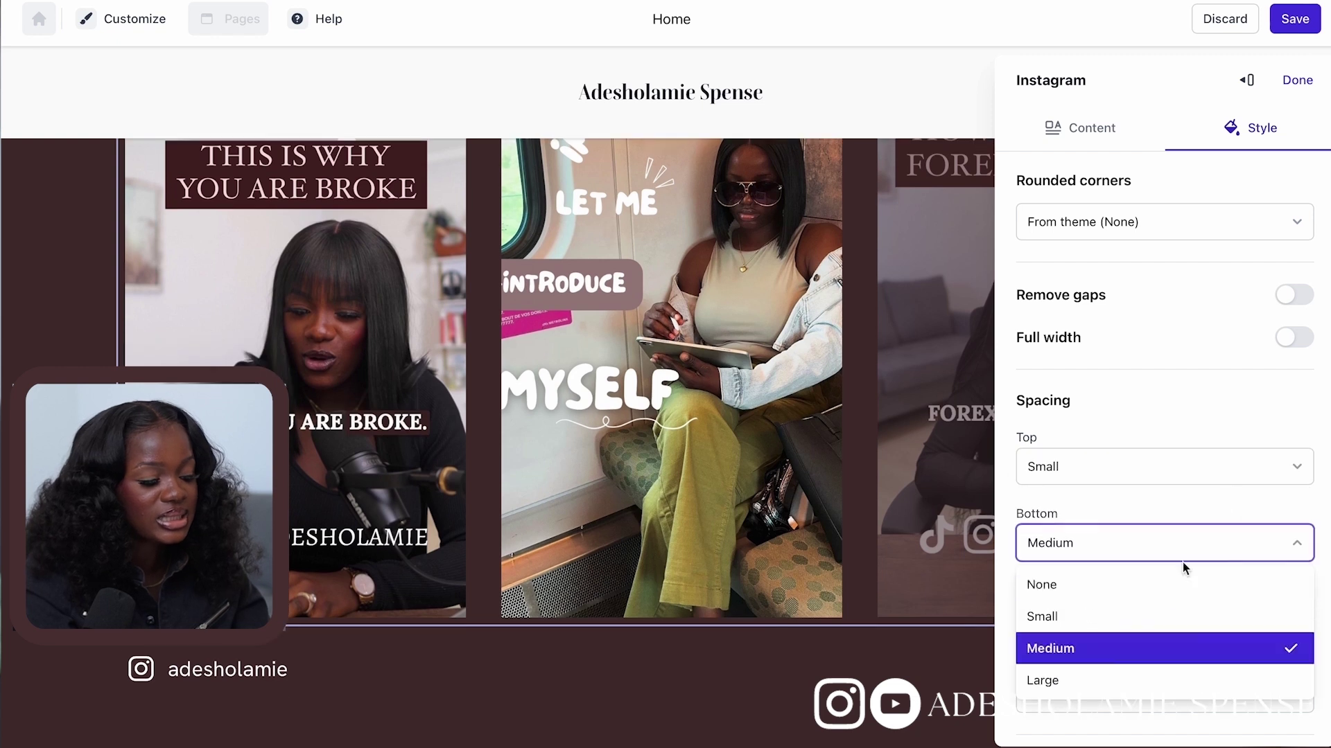
{"action": "left_click", "coordinate": [1141, 589]}
{"action": "left_click", "coordinate": [1136, 467]}
{"action": "left_click", "coordinate": [1109, 507]}
{"action": "left_click", "coordinate": [1123, 466]}
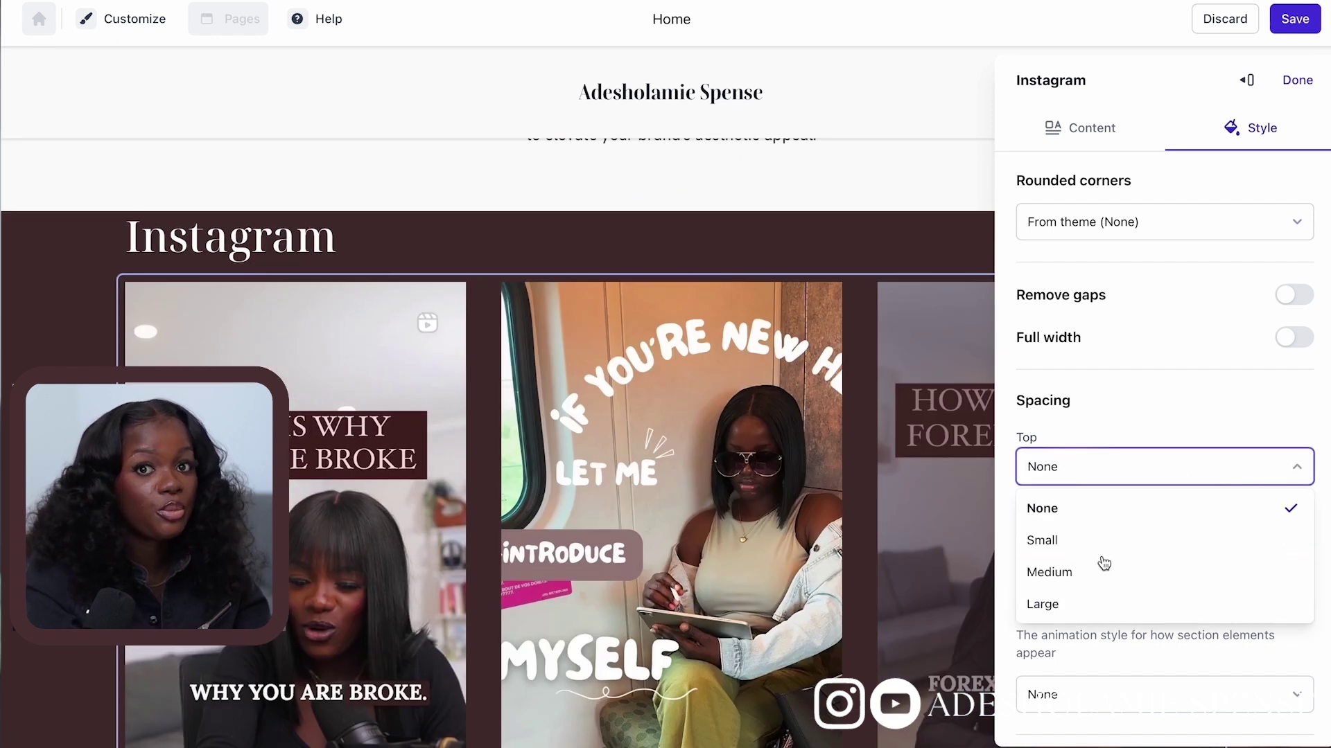
{"action": "left_click", "coordinate": [1103, 563]}
Set the Instagram section's rounded corners to Large and center its alignment.
{"action": "scroll", "coordinate": [1084, 615], "scroll_direction": "down", "scroll_amount": 2}
{"action": "scroll", "coordinate": [1295, 641], "scroll_direction": "up", "scroll_amount": 4}
{"action": "left_click", "coordinate": [1276, 364]}
{"action": "scroll", "coordinate": [1247, 447], "scroll_direction": "up", "scroll_amount": 2}
{"action": "left_click", "coordinate": [1259, 354]}
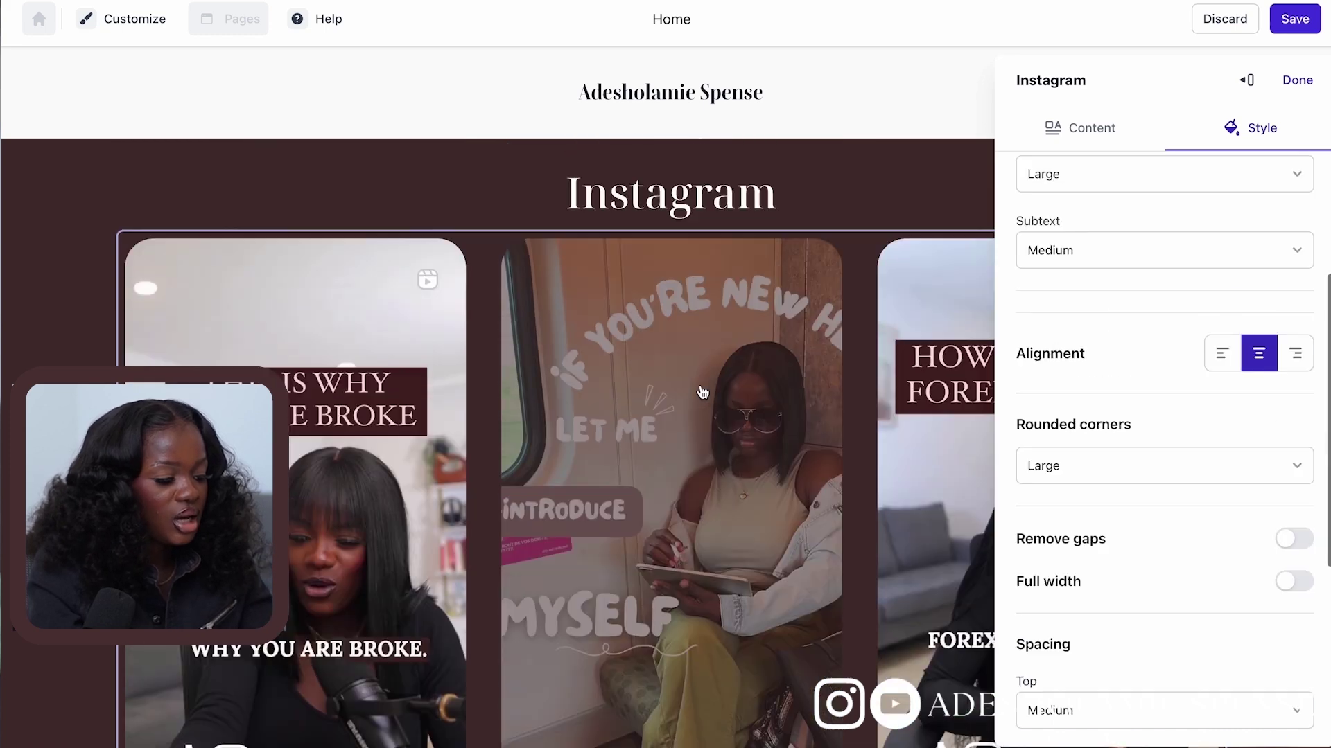
Change the Instagram section's headline to "Connect With Me On Instagram" and finish editing the section.
{"action": "left_click", "coordinate": [1081, 128]}
{"action": "left_click", "coordinate": [1047, 427]}
{"action": "type", "text": "Connect WInstagram"}
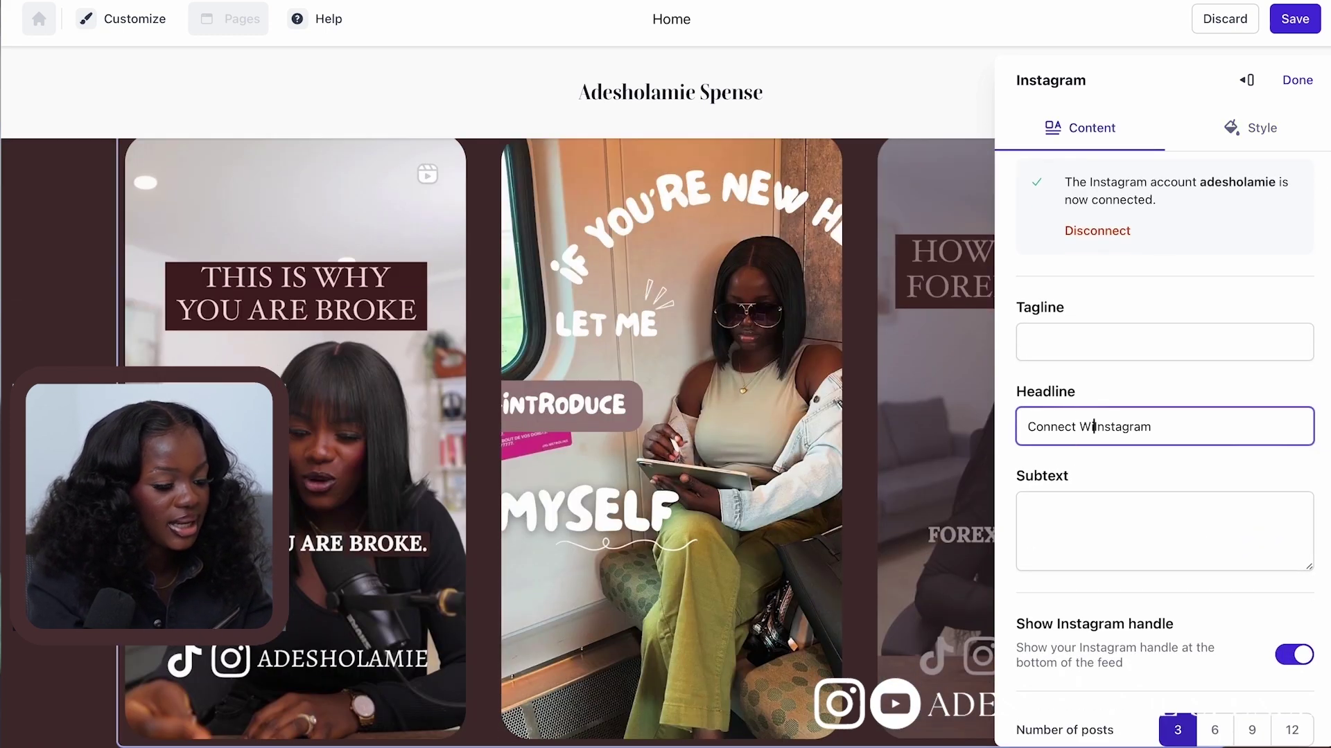
{"action": "type", "text": "ith Me On"}
{"action": "left_click", "coordinate": [1297, 80]}
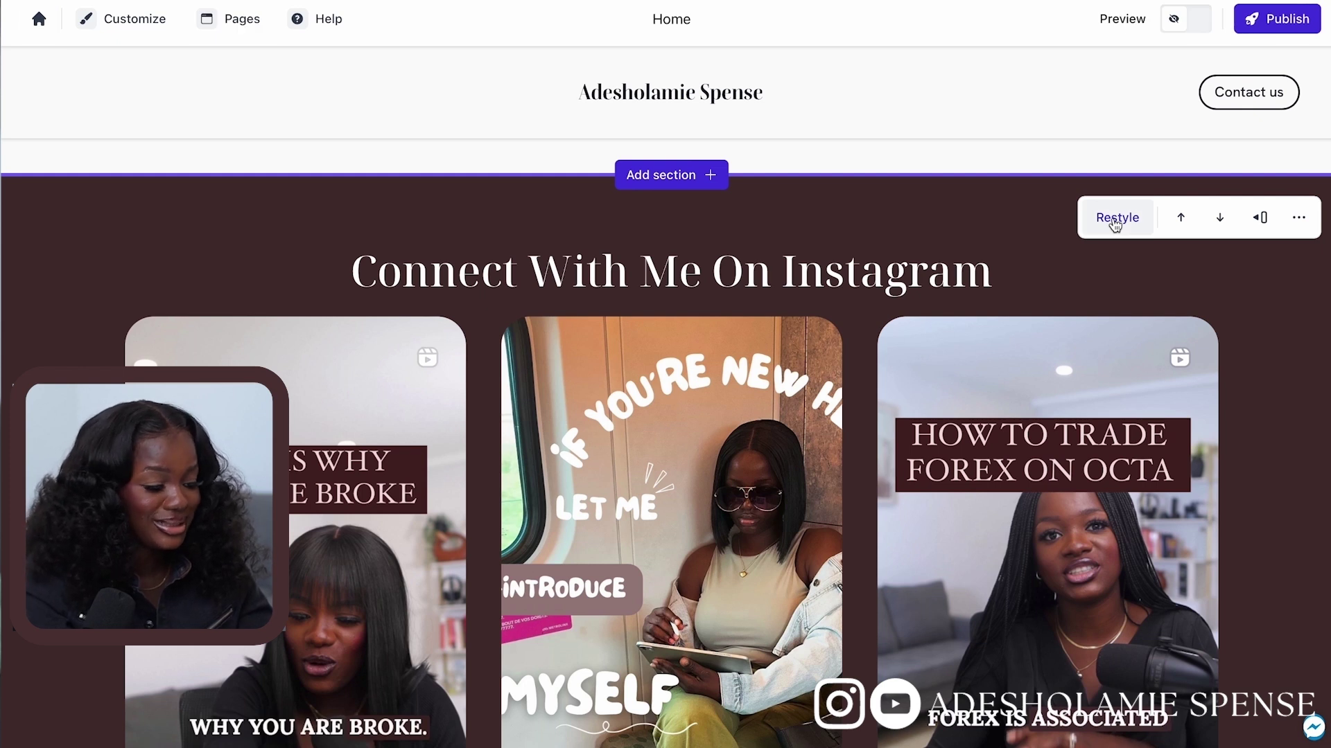
Delete an unneeded section from the home page and add a recent blog posts section above the Instagram feed.
{"action": "scroll", "coordinate": [881, 398], "scroll_direction": "down", "scroll_amount": 10}
{"action": "left_click", "coordinate": [1263, 479]}
{"action": "left_click", "coordinate": [838, 377]}
{"action": "left_click", "coordinate": [673, 312]}
{"action": "scroll", "coordinate": [1171, 623], "scroll_direction": "down", "scroll_amount": 4}
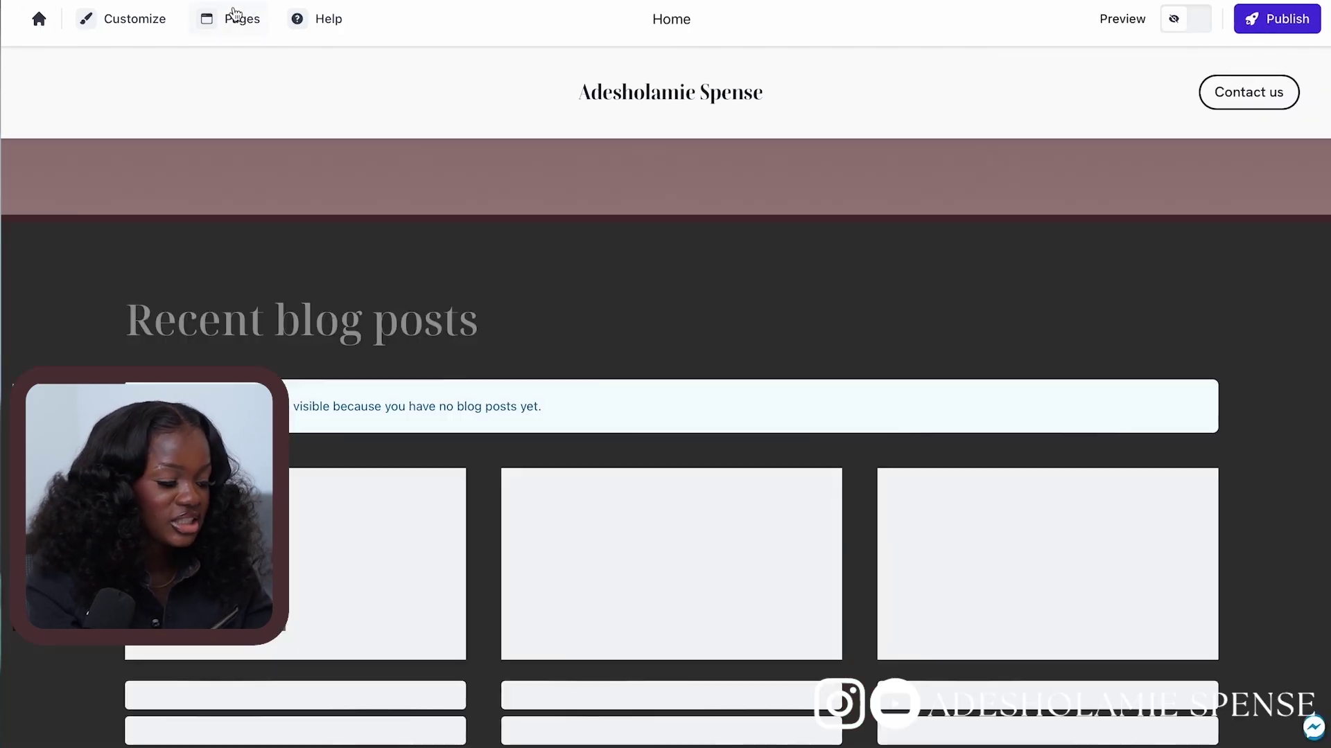
Create a new page of the Blog post type.
{"action": "left_click", "coordinate": [156, 24]}
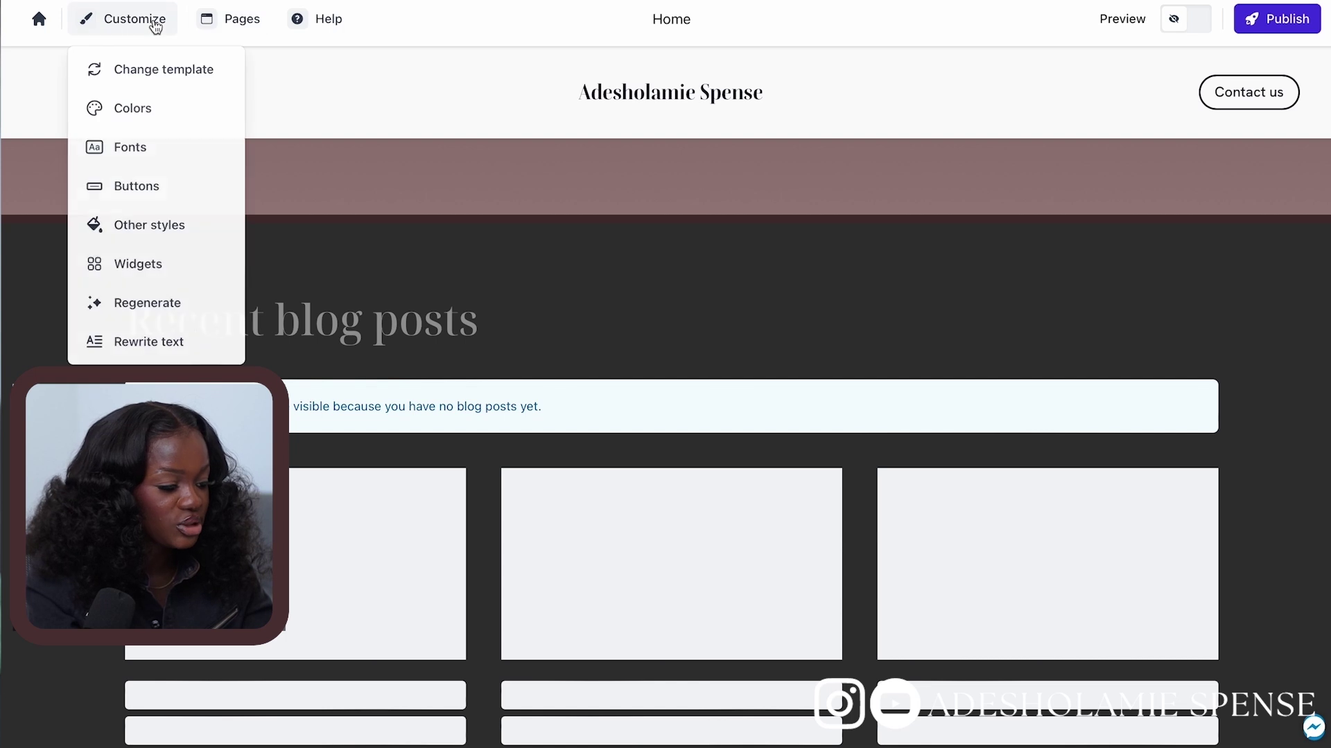
{"action": "left_click", "coordinate": [239, 23]}
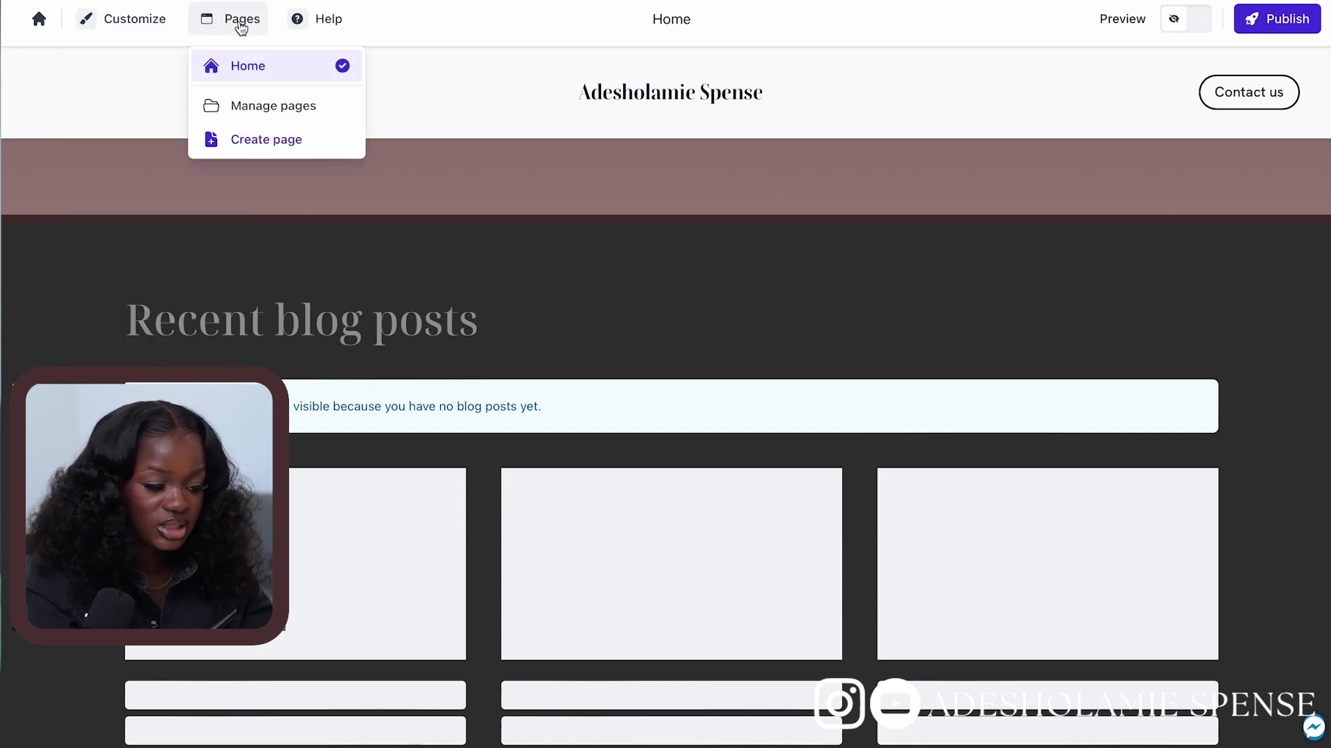
{"action": "left_click", "coordinate": [256, 139]}
{"action": "scroll", "coordinate": [969, 566], "scroll_direction": "down", "scroll_amount": 1}
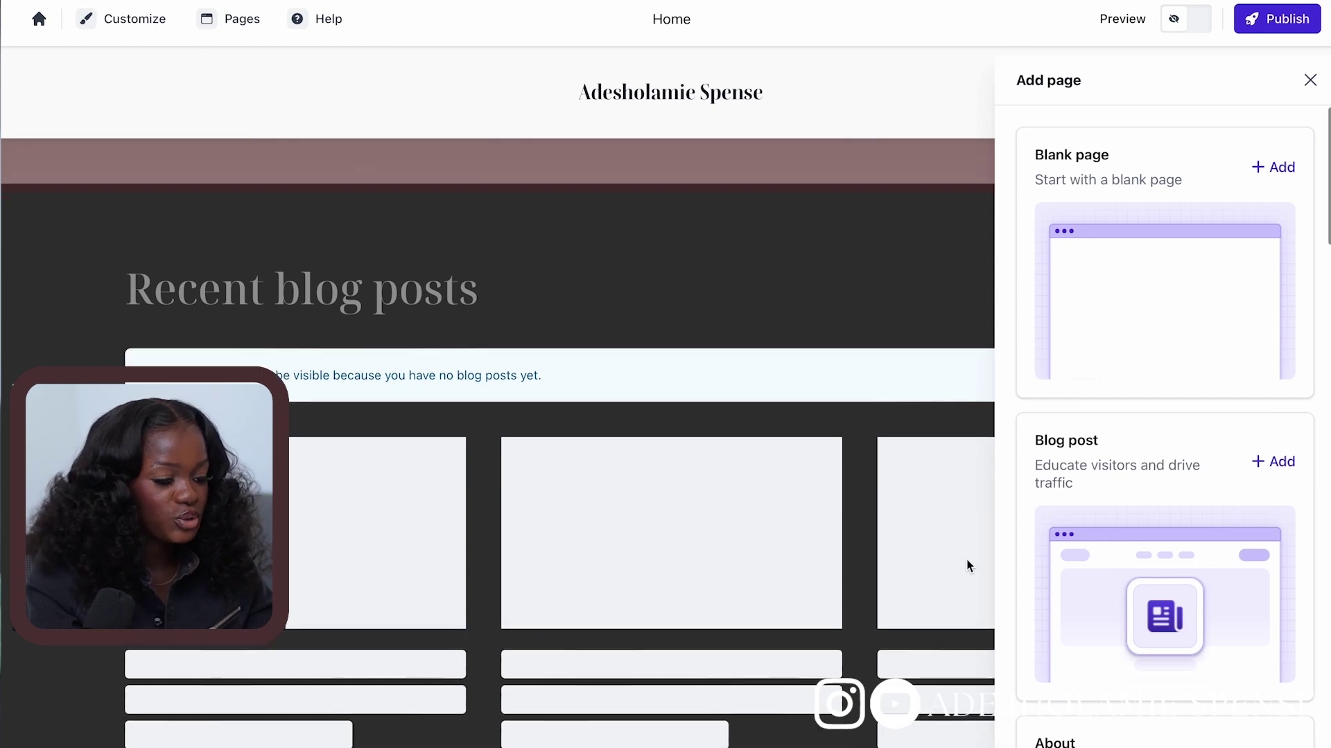
{"action": "scroll", "coordinate": [1218, 558], "scroll_direction": "down", "scroll_amount": 5}
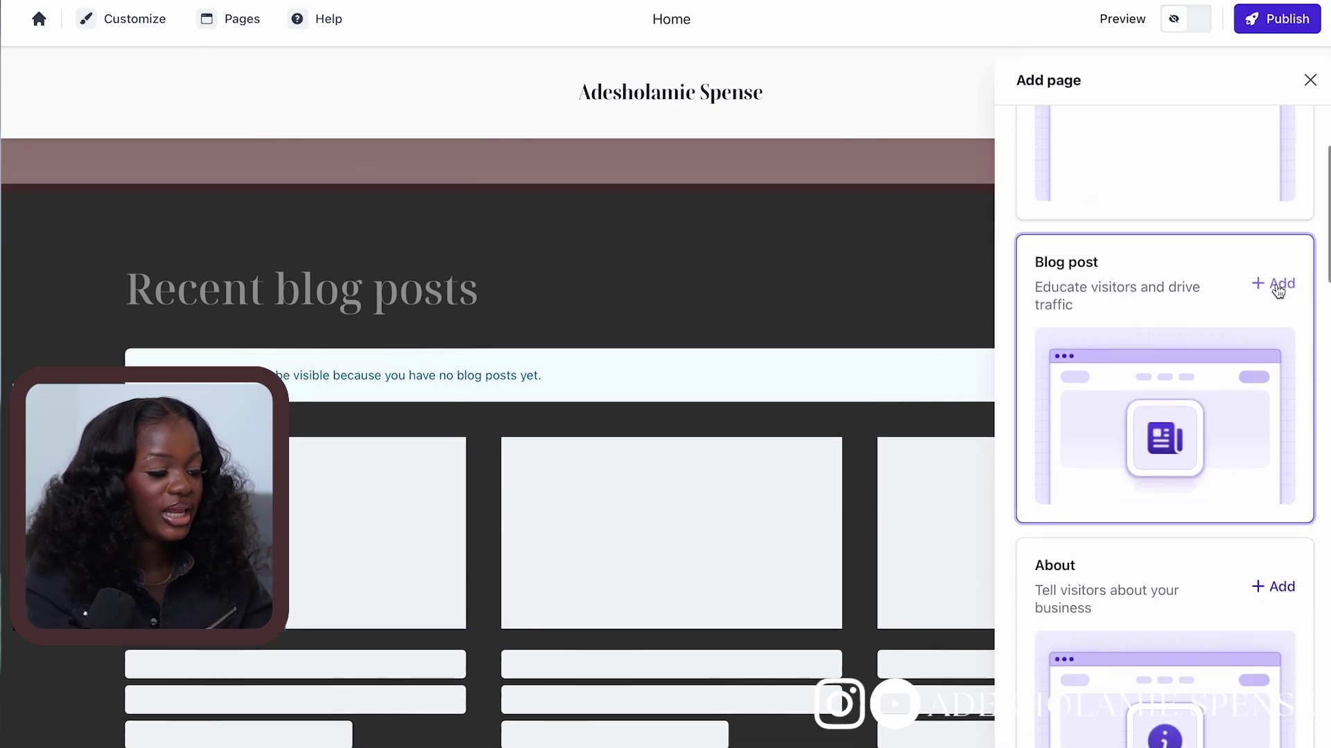
{"action": "left_click", "coordinate": [1278, 288]}
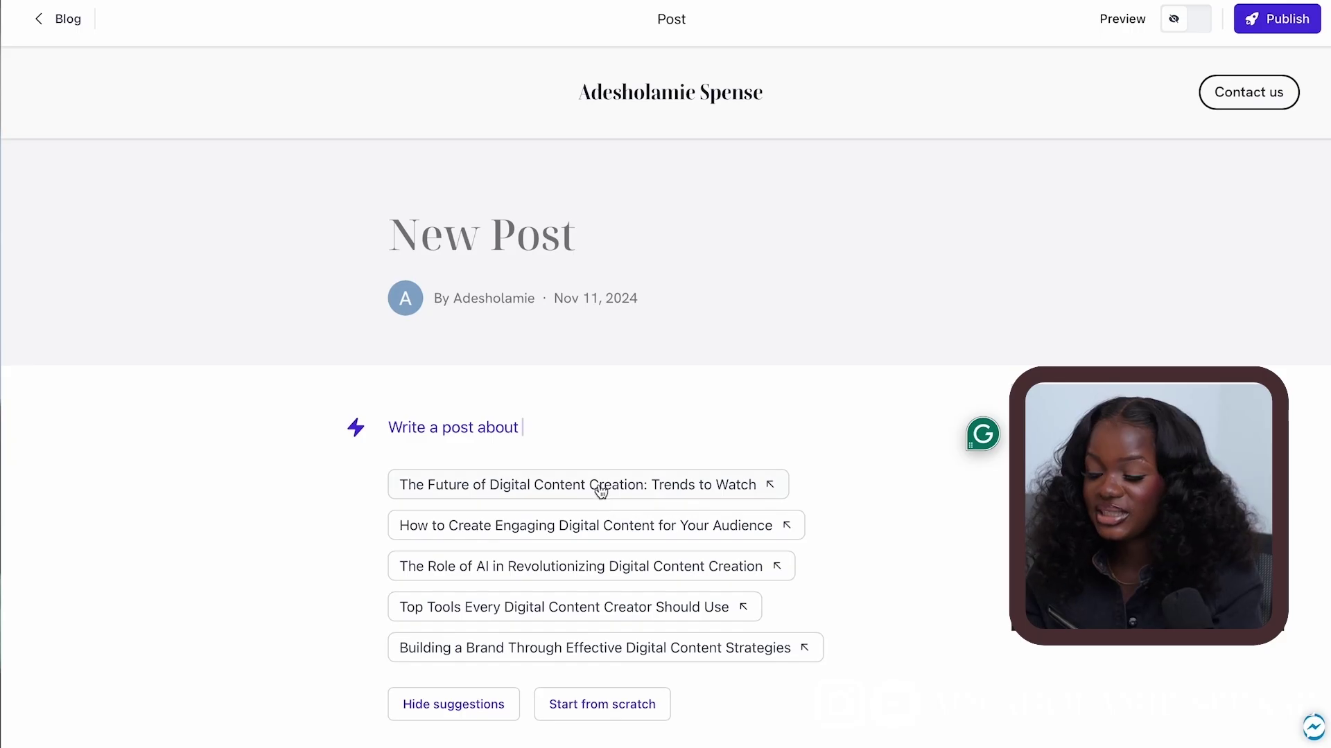
Generate the post from the suggested topic "The Future of Digital Content Creation: Trends to Watch".
{"action": "left_click", "coordinate": [594, 485]}
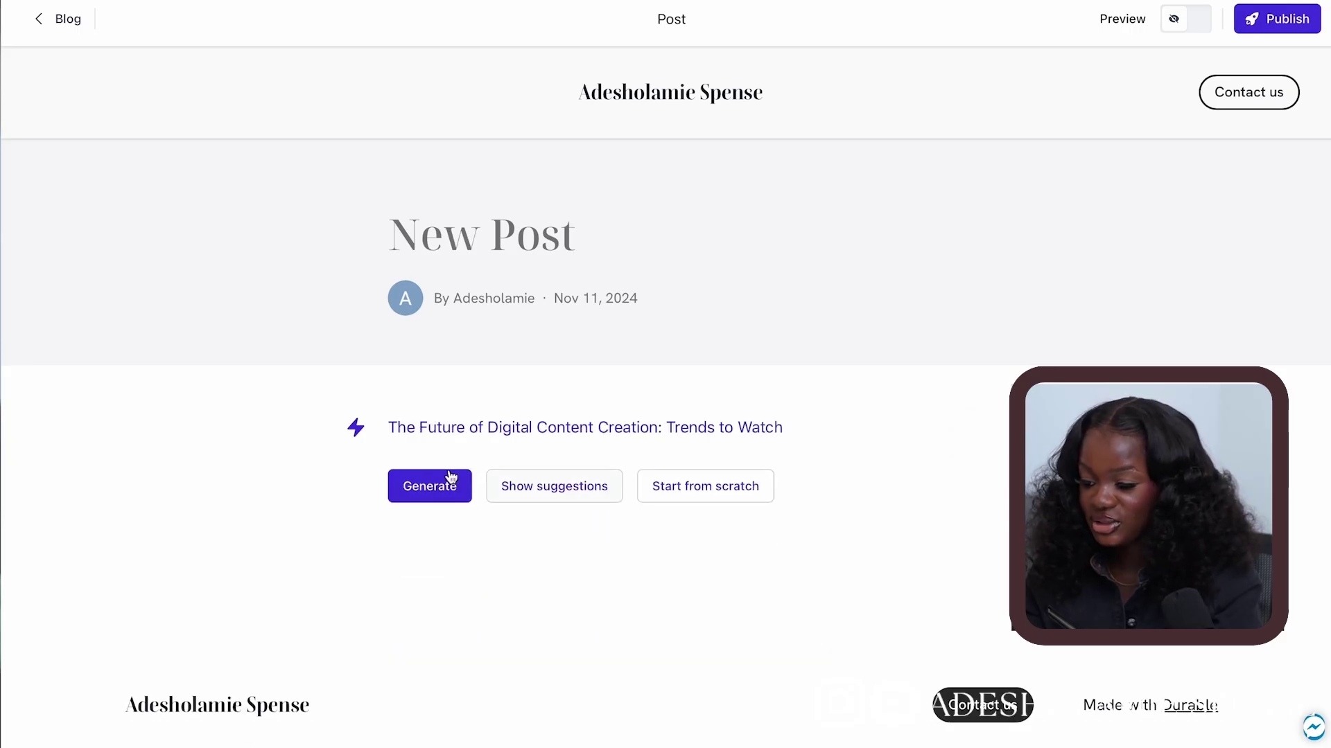
{"action": "left_click", "coordinate": [430, 487]}
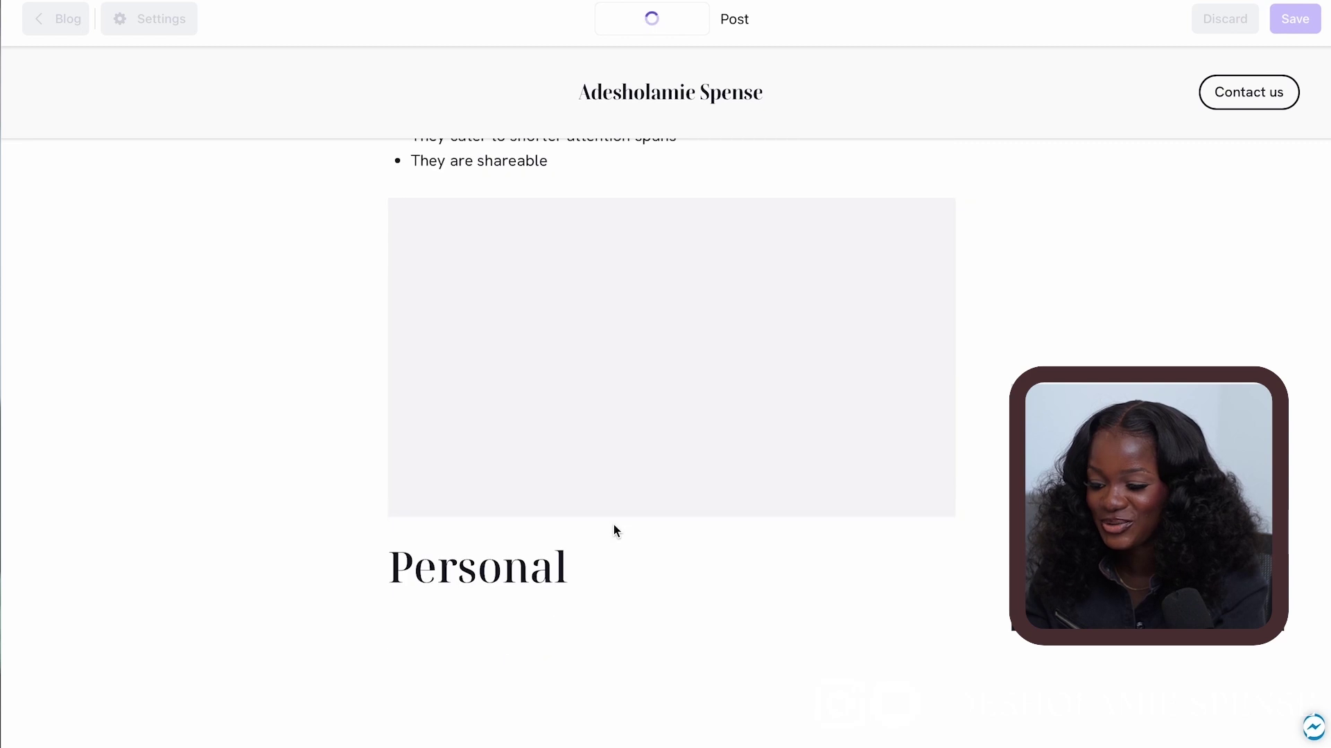
{"action": "type", "text": "uivfhiu"}
{"action": "type", "text": "herrkjo"}
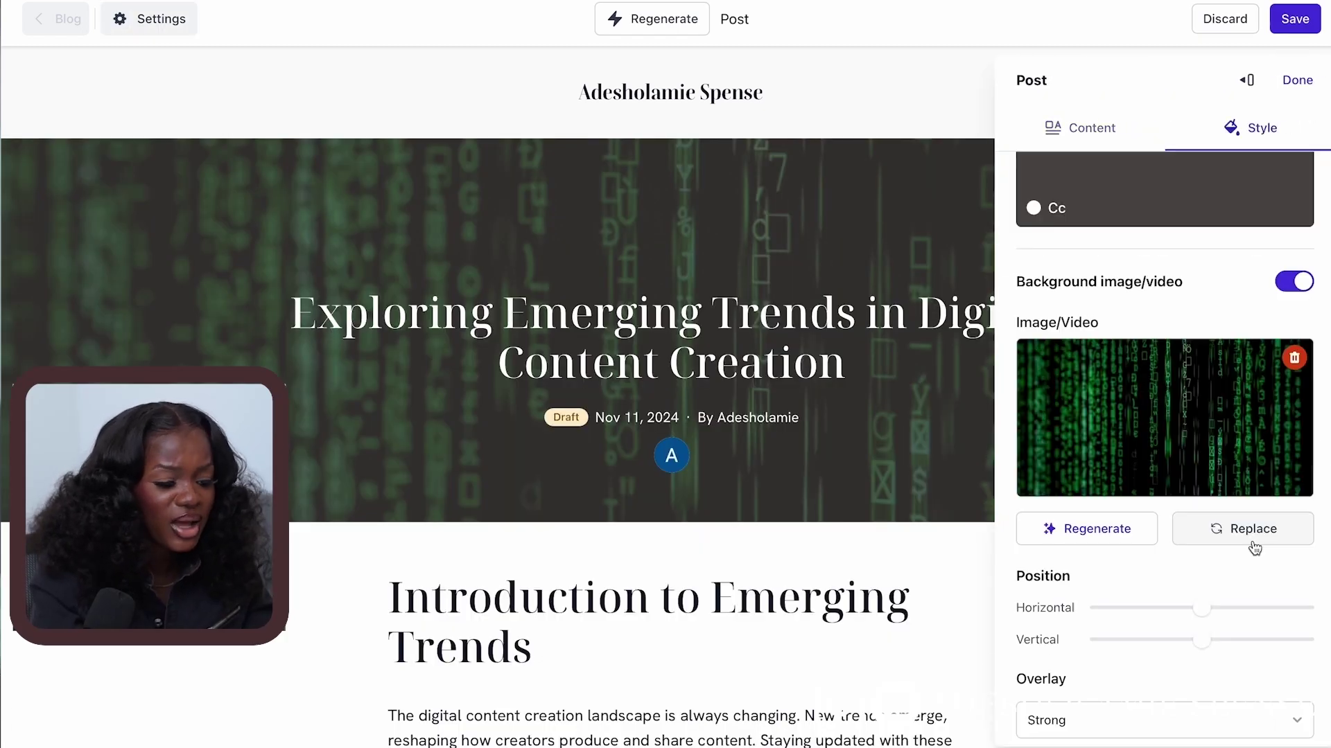
Replace the post's background image with the own photo of writing on a tablet and save the post.
{"action": "left_click", "coordinate": [1249, 529]}
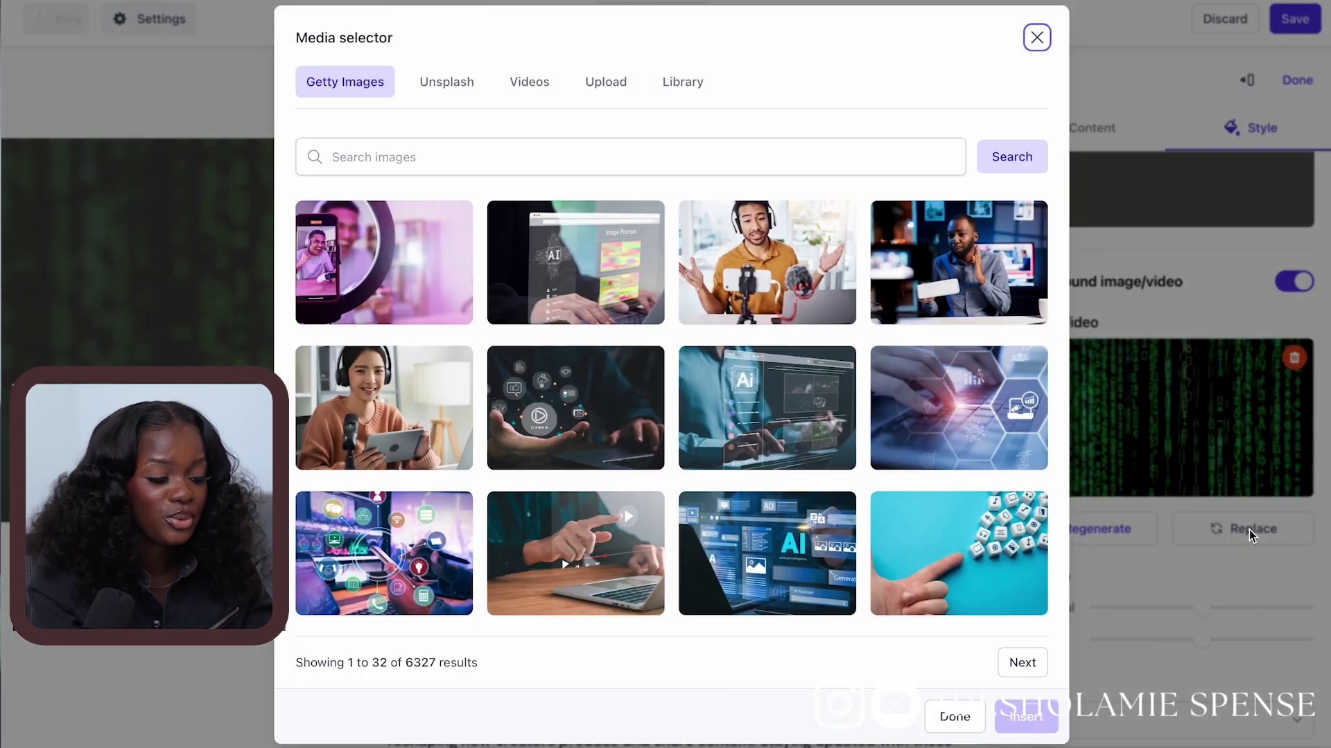
{"action": "scroll", "coordinate": [647, 447], "scroll_direction": "down", "scroll_amount": 2}
{"action": "scroll", "coordinate": [647, 446], "scroll_direction": "up", "scroll_amount": 2}
{"action": "left_click", "coordinate": [531, 284]}
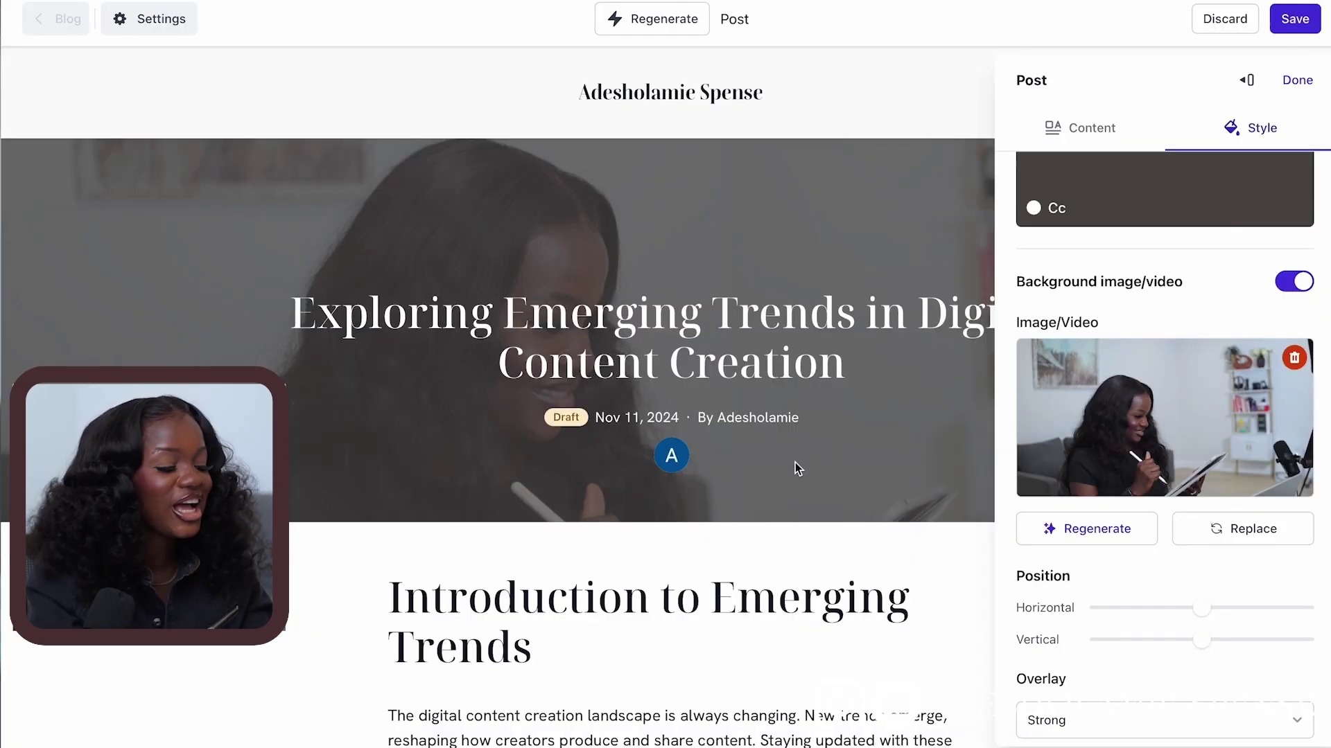
{"action": "left_click", "coordinate": [1294, 26]}
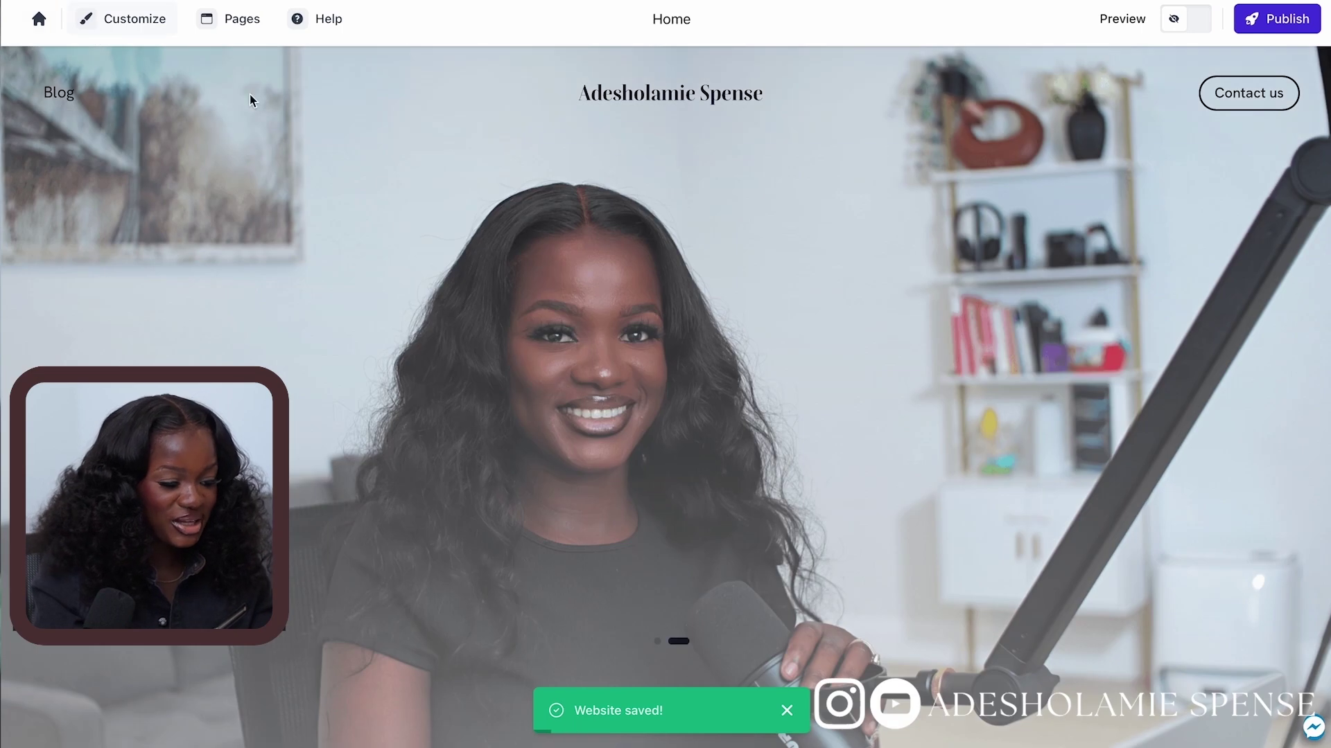
Check how the new post appears in the home page's recent blog posts section.
{"action": "scroll", "coordinate": [605, 471], "scroll_direction": "down", "scroll_amount": 5}
{"action": "scroll", "coordinate": [605, 472], "scroll_direction": "down", "scroll_amount": 8}
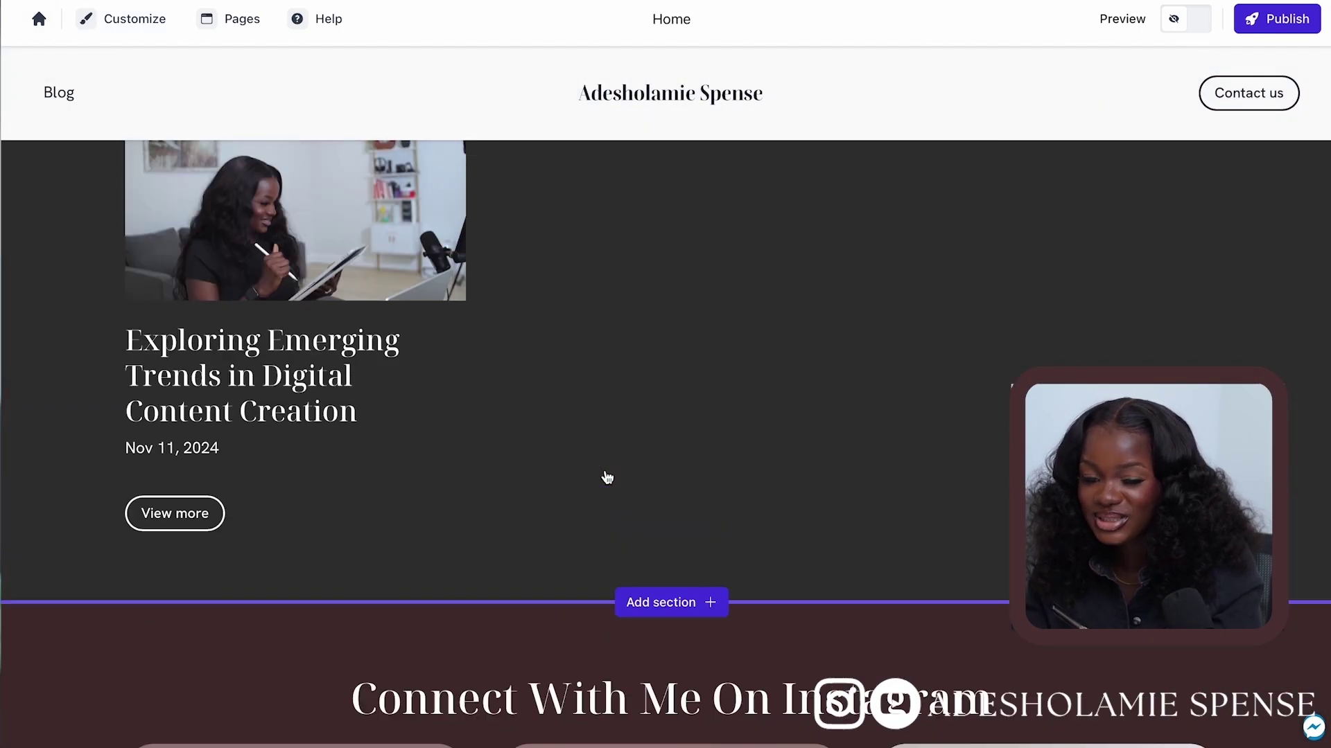
{"action": "scroll", "coordinate": [607, 475], "scroll_direction": "up", "scroll_amount": 2}
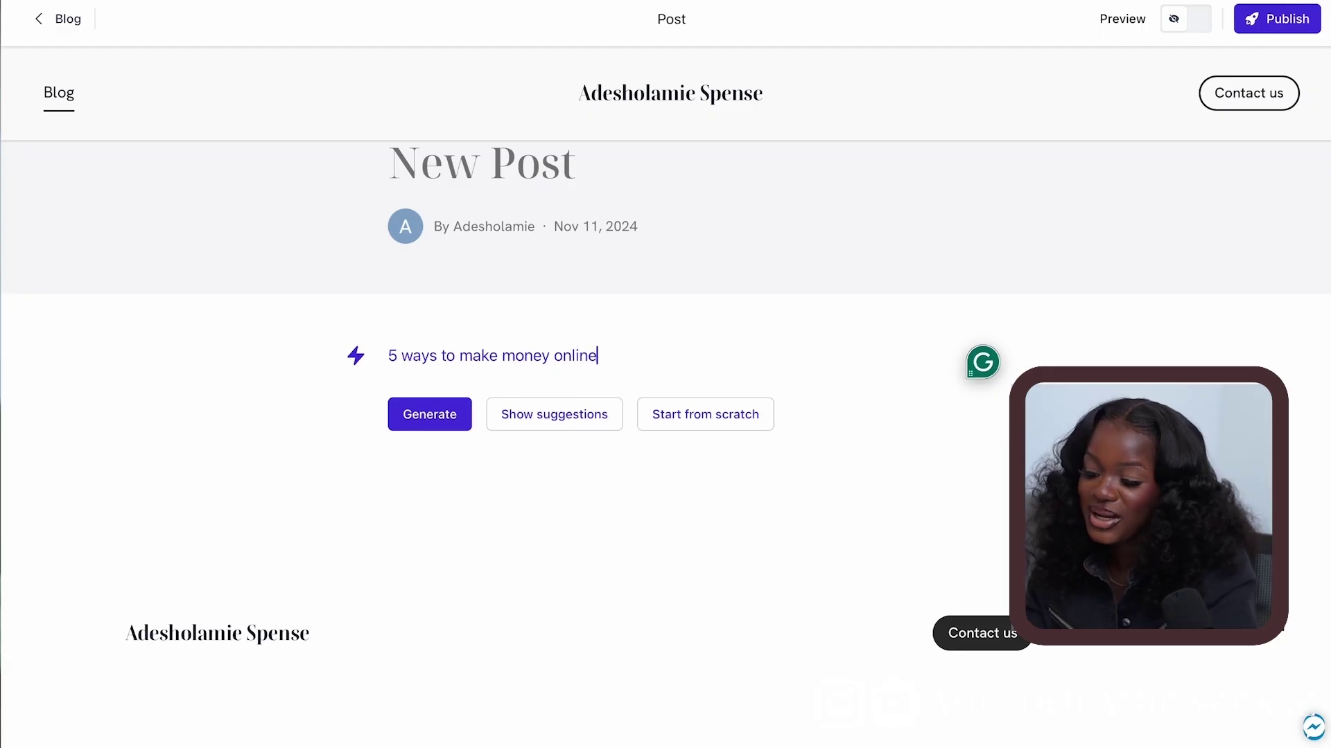
Generate a post about "5 ways to make money online" and upload IMG_0012.JPG as its background image.
{"action": "key", "text": "Return"}
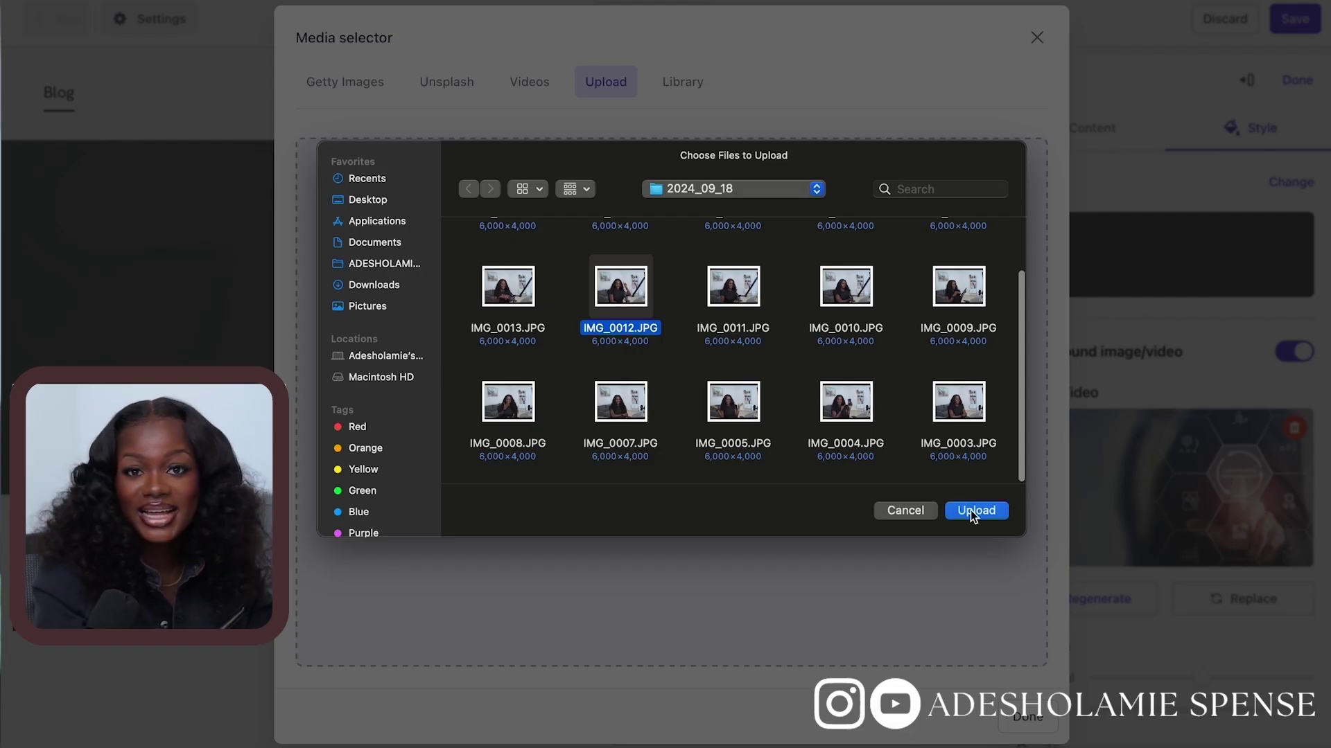
{"action": "left_click", "coordinate": [974, 513]}
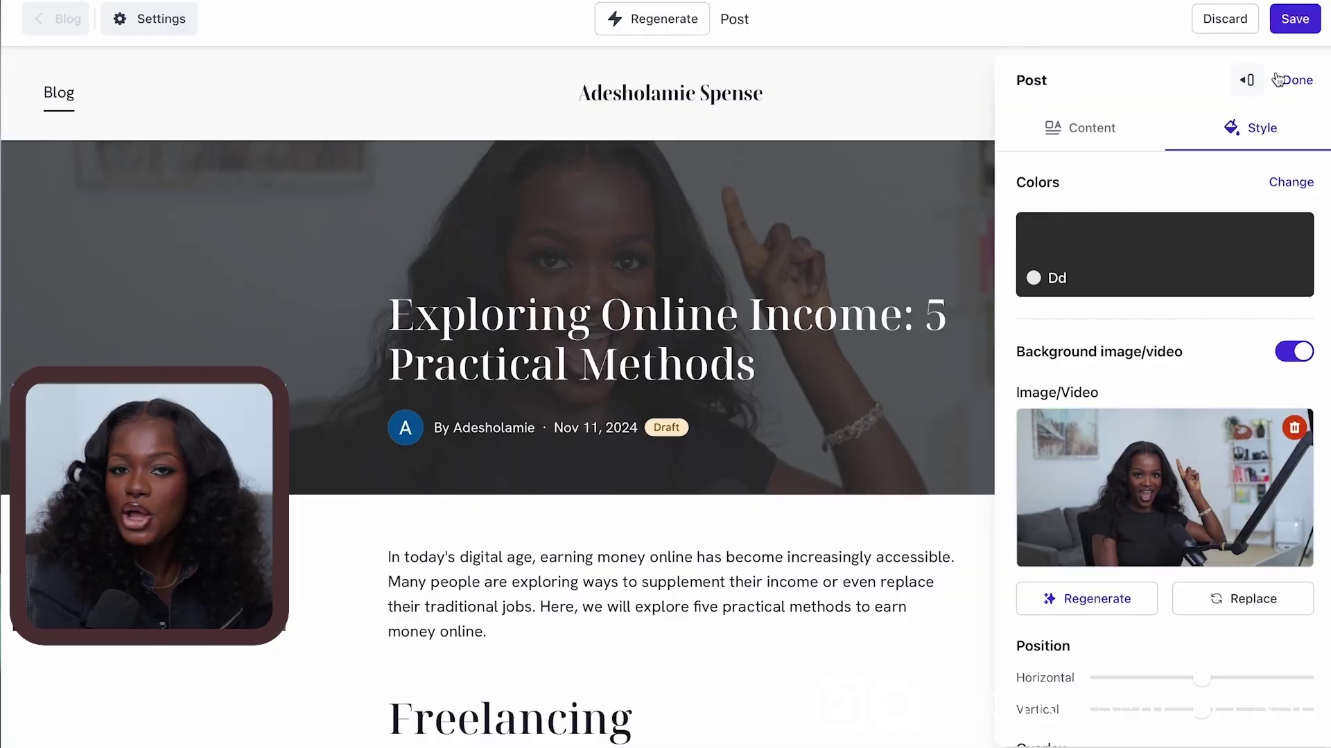
{"action": "left_click", "coordinate": [1277, 78]}
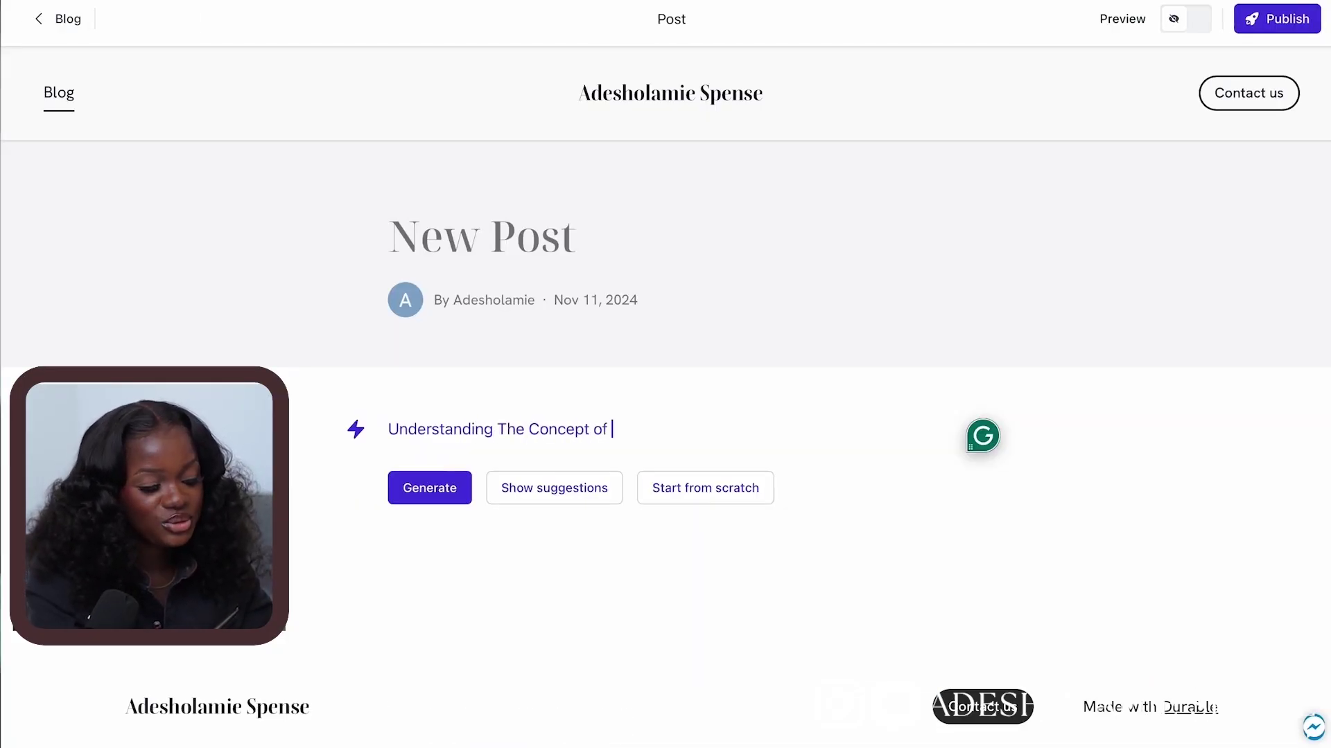
Preview the finished home page from the video section down.
{"action": "scroll", "coordinate": [451, 419], "scroll_direction": "down", "scroll_amount": 1}
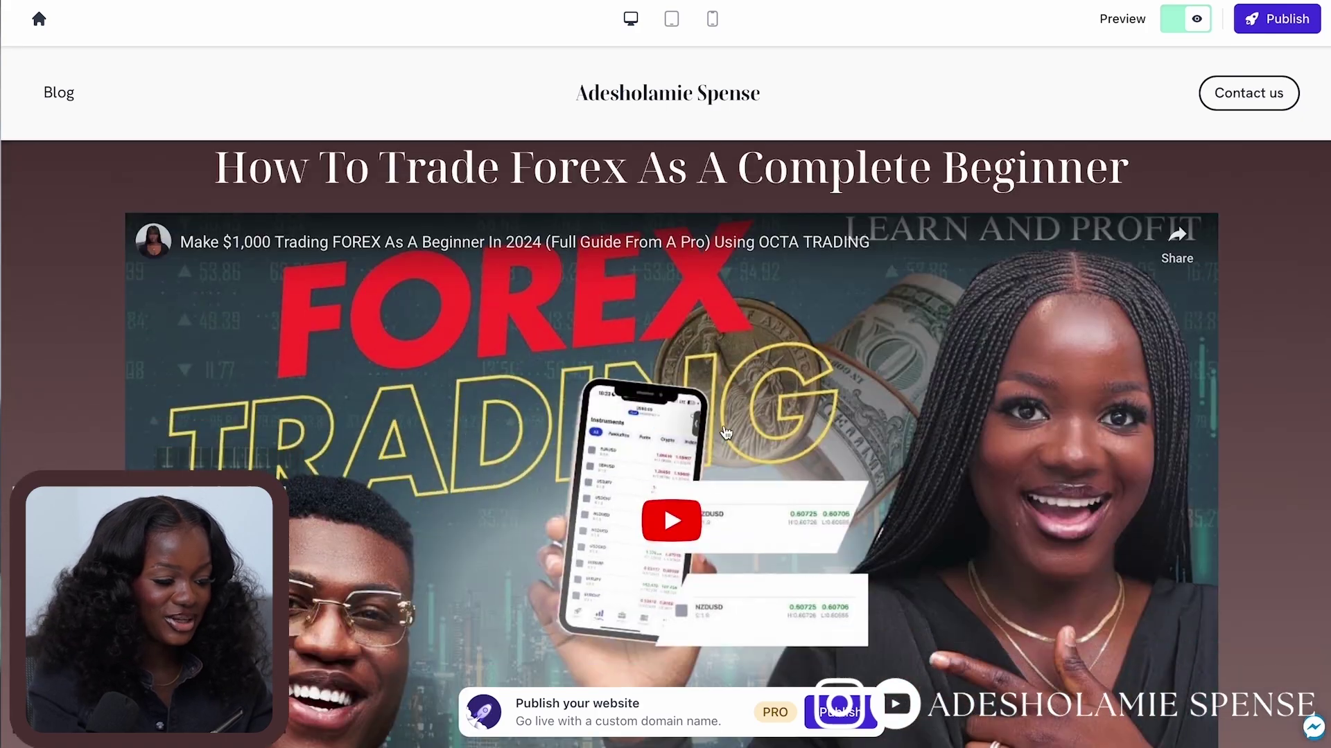
{"action": "scroll", "coordinate": [726, 433], "scroll_direction": "down", "scroll_amount": 10}
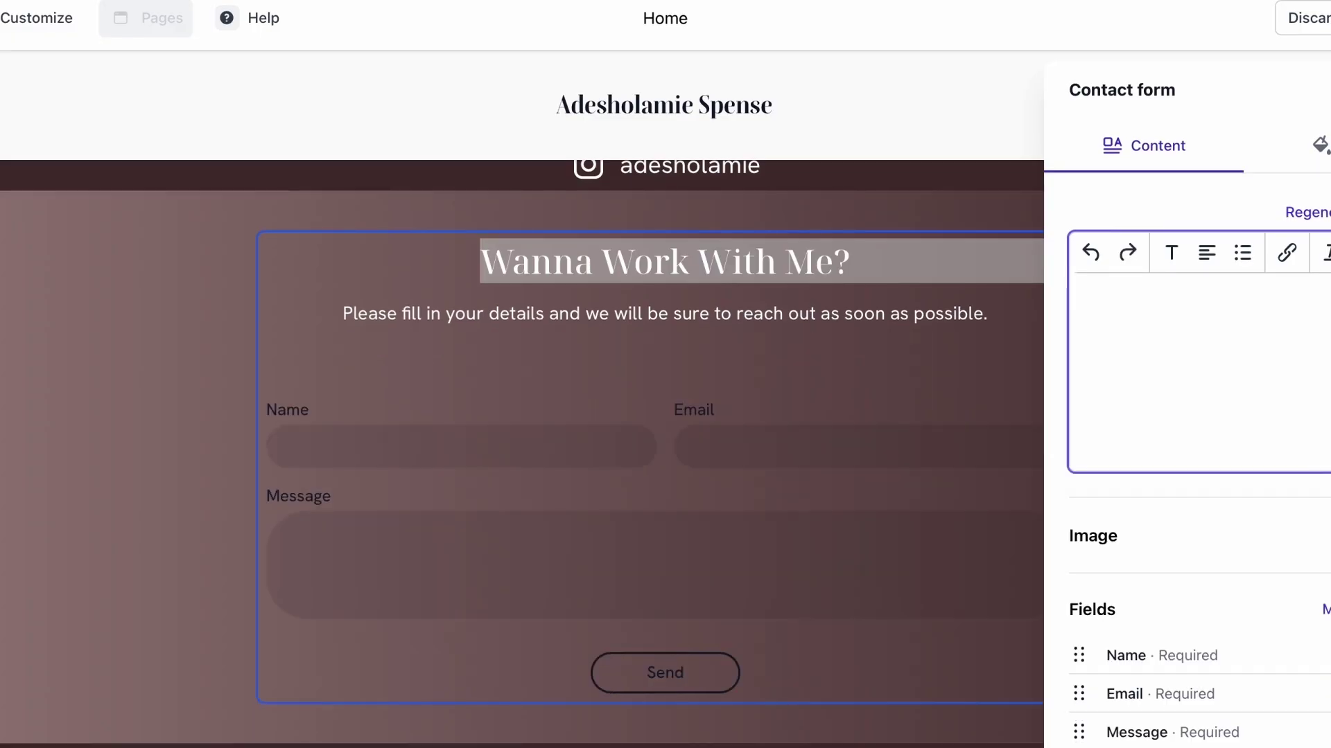
Select the contact form's entire heading and description text and open its text color options.
{"action": "key", "text": "Escape"}
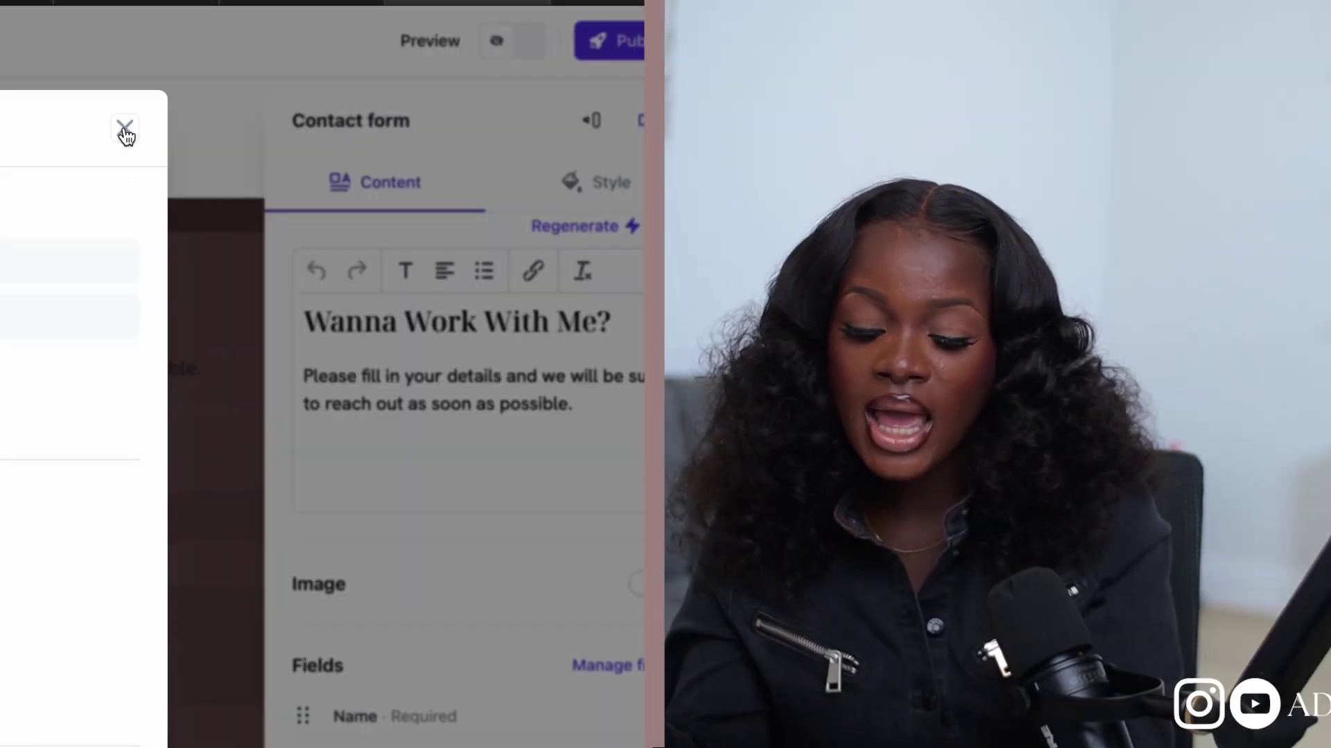
{"action": "left_click", "coordinate": [124, 130]}
{"action": "scroll", "coordinate": [636, 610], "scroll_direction": "up", "scroll_amount": 1}
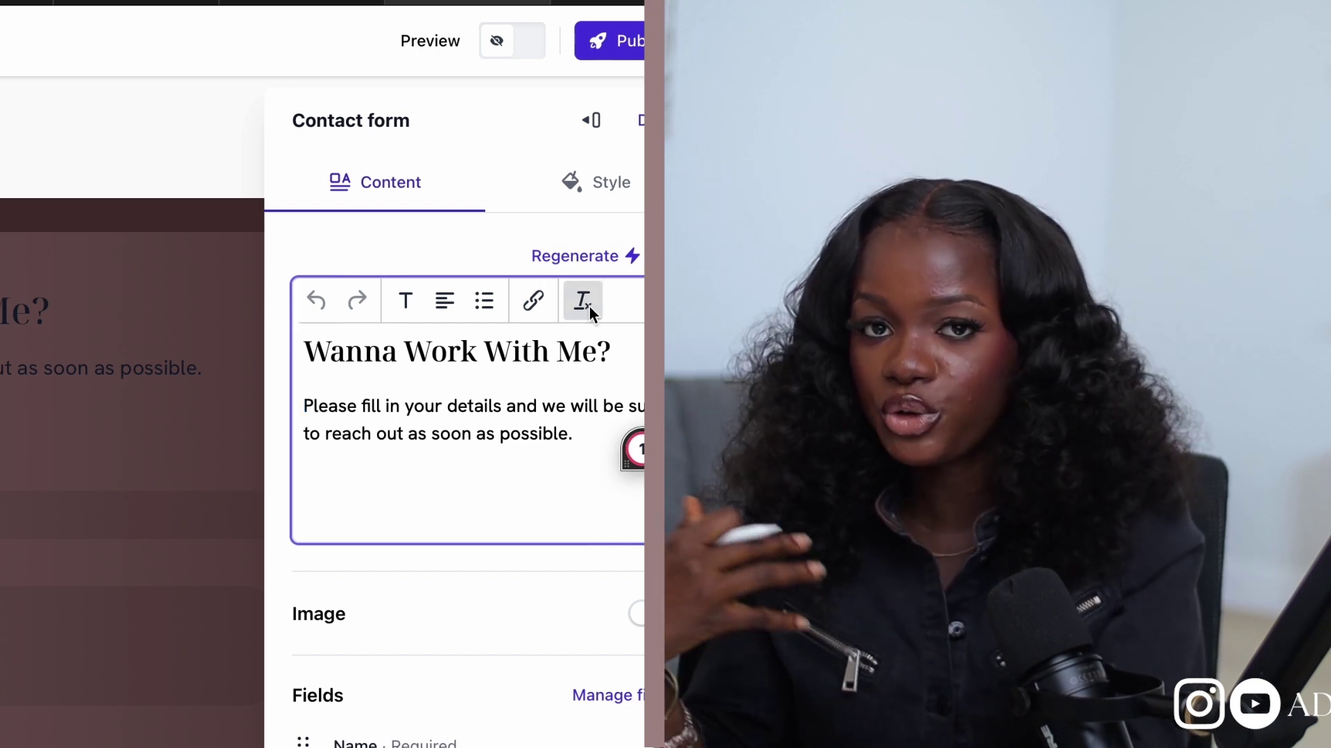
{"action": "left_click", "coordinate": [407, 298]}
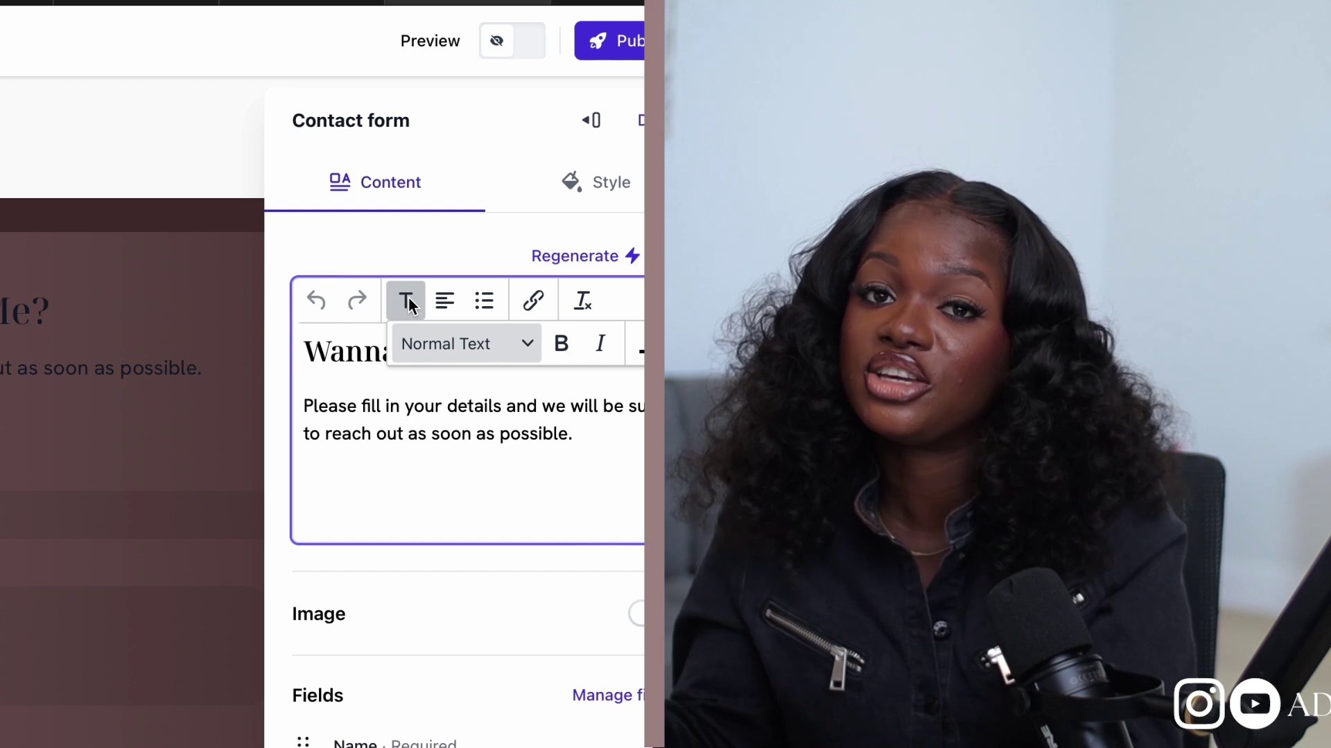
{"action": "double_click", "coordinate": [391, 436]}
{"action": "key", "text": "ctrl+a"}
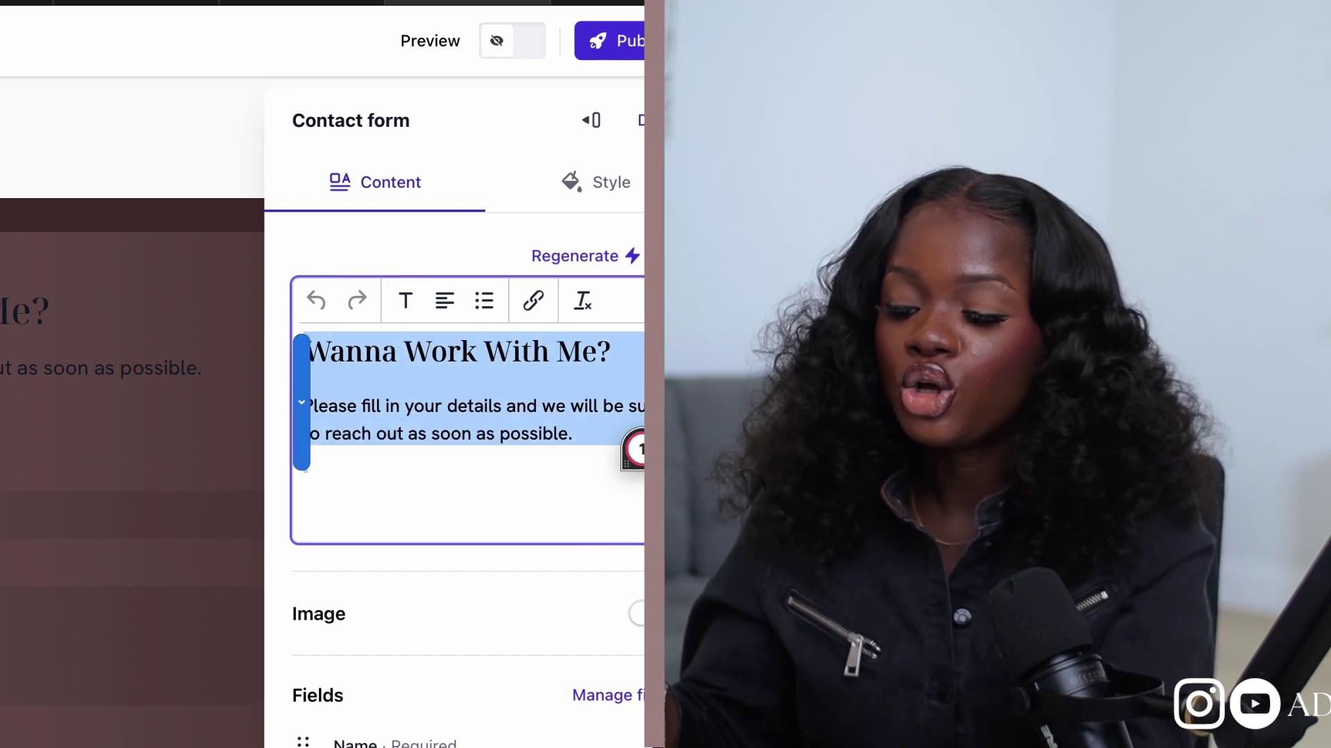
{"action": "left_click", "coordinate": [405, 301]}
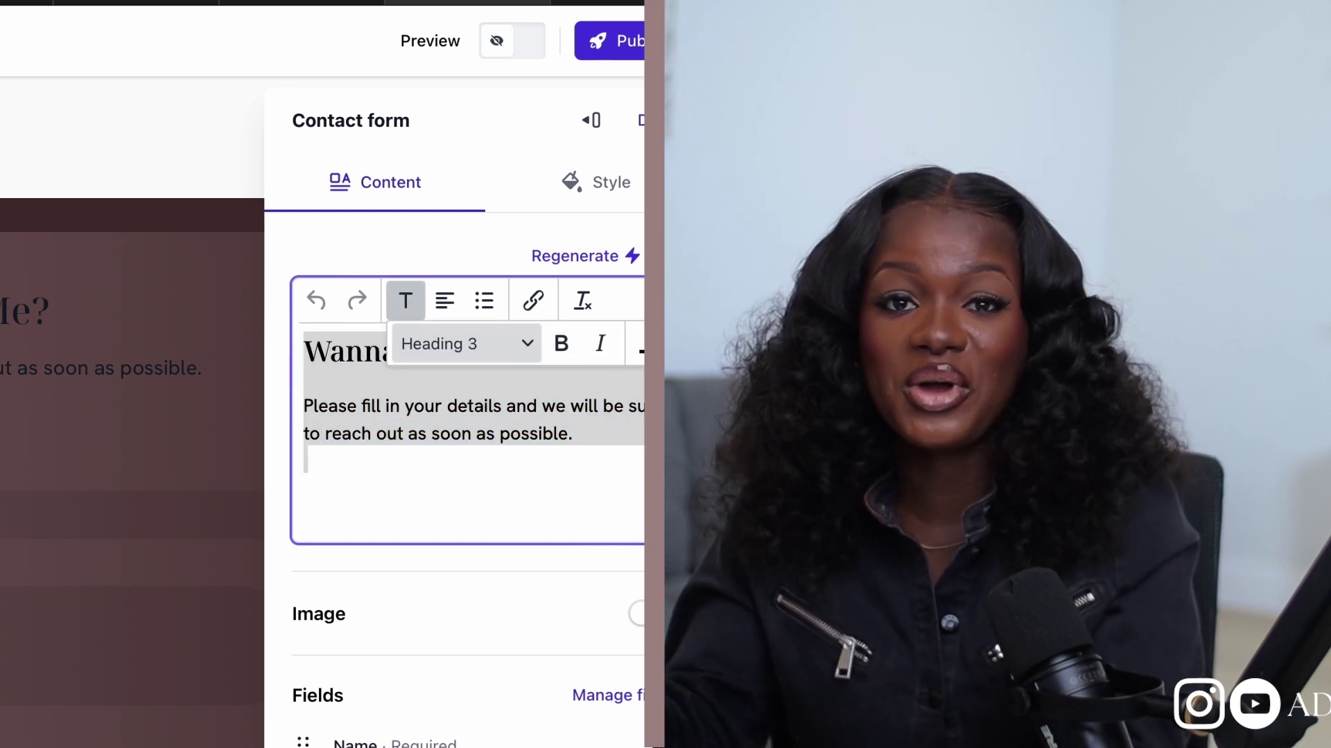
{"action": "left_click", "coordinate": [639, 346]}
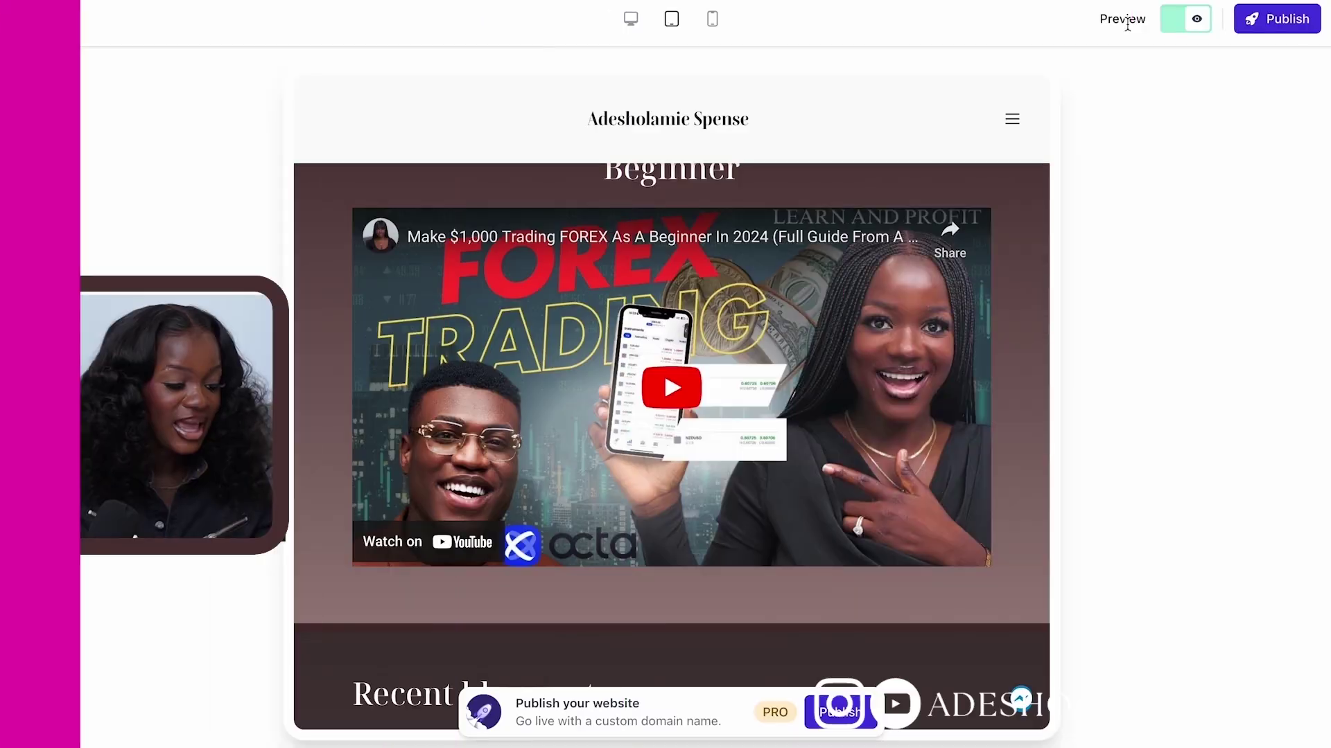
Add a contact form section below the Instagram feed, with the heading "Wanna Work With Me?" and a line asking visitors to fill in their details.
{"action": "left_click", "coordinate": [1178, 19]}
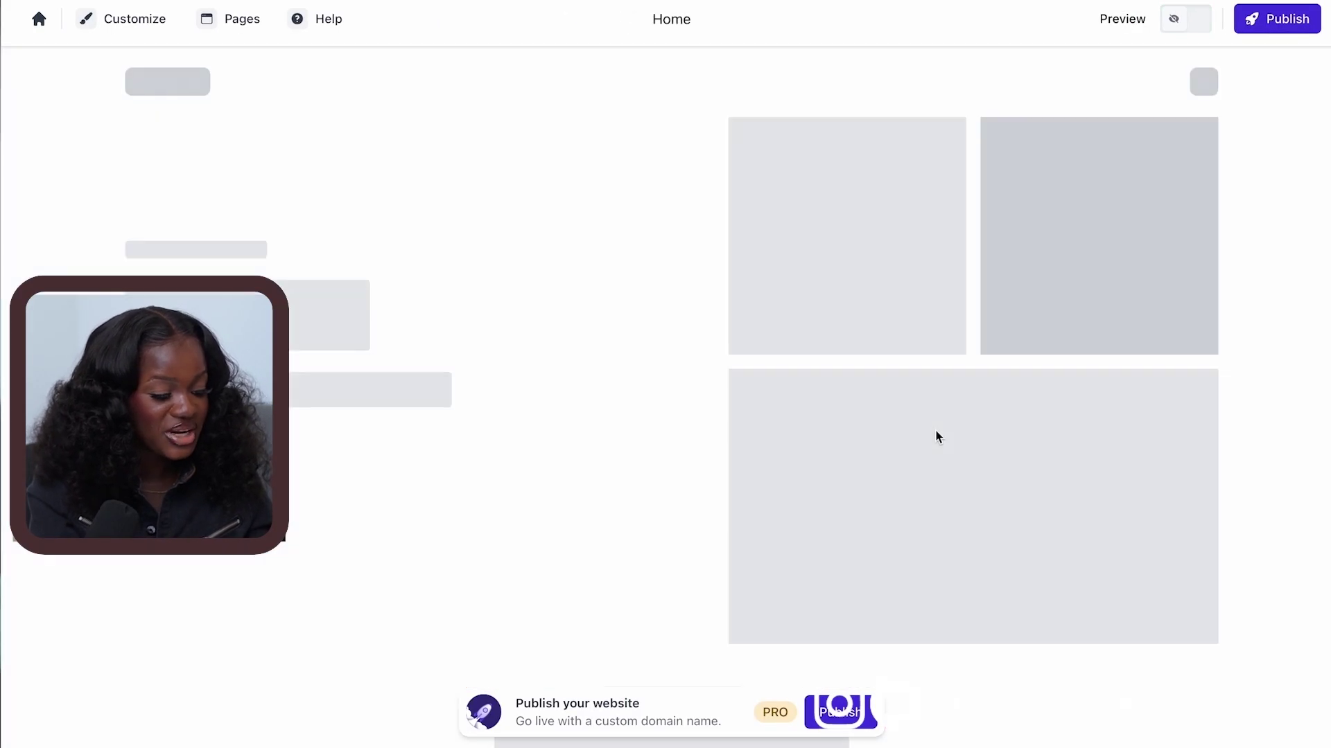
{"action": "scroll", "coordinate": [936, 431], "scroll_direction": "down", "scroll_amount": 15}
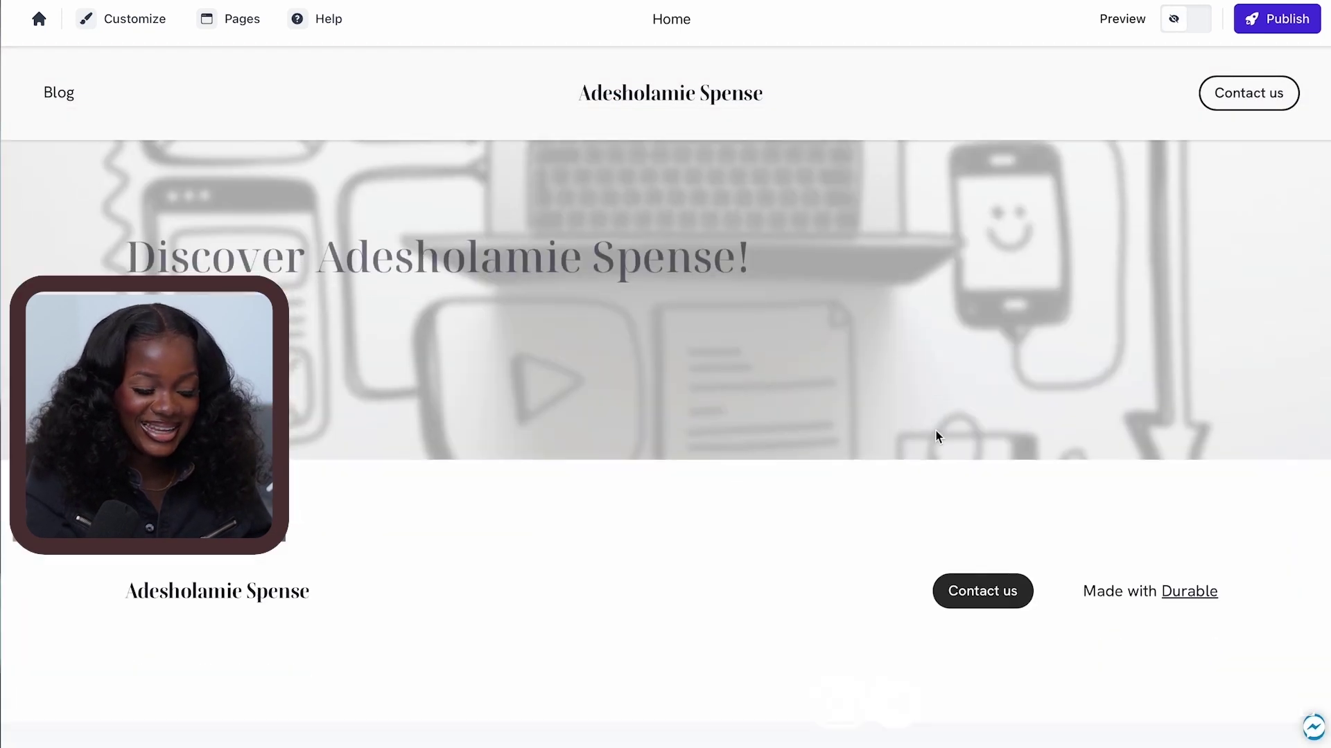
{"action": "scroll", "coordinate": [936, 436], "scroll_direction": "up", "scroll_amount": 2}
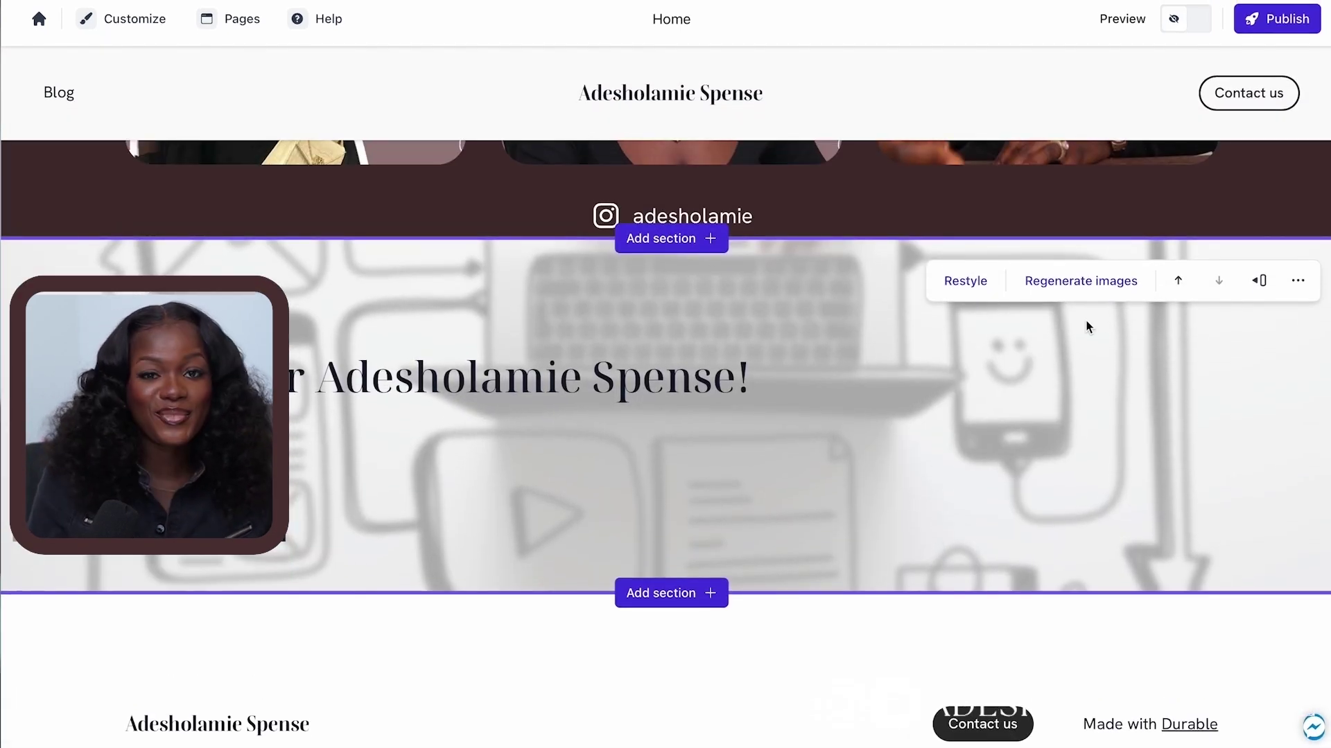
{"action": "left_click", "coordinate": [711, 238]}
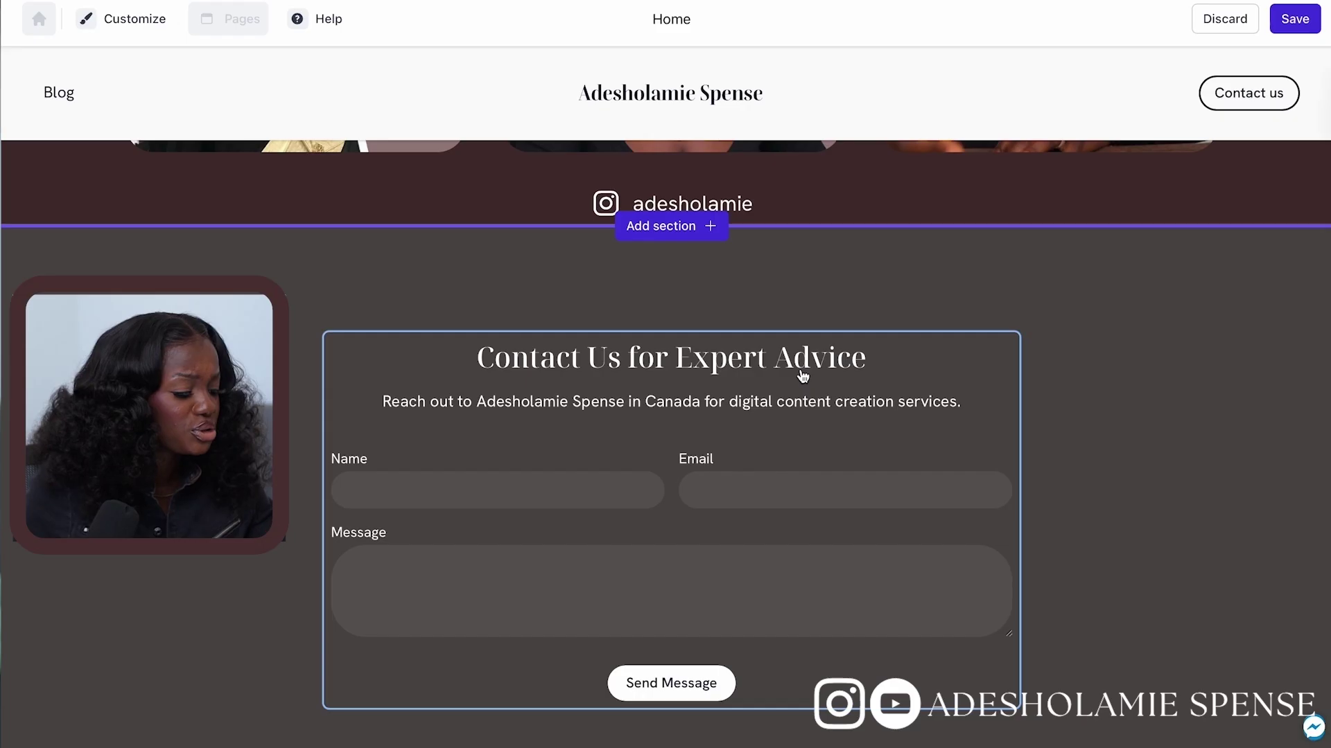
{"action": "left_click", "coordinate": [864, 358]}
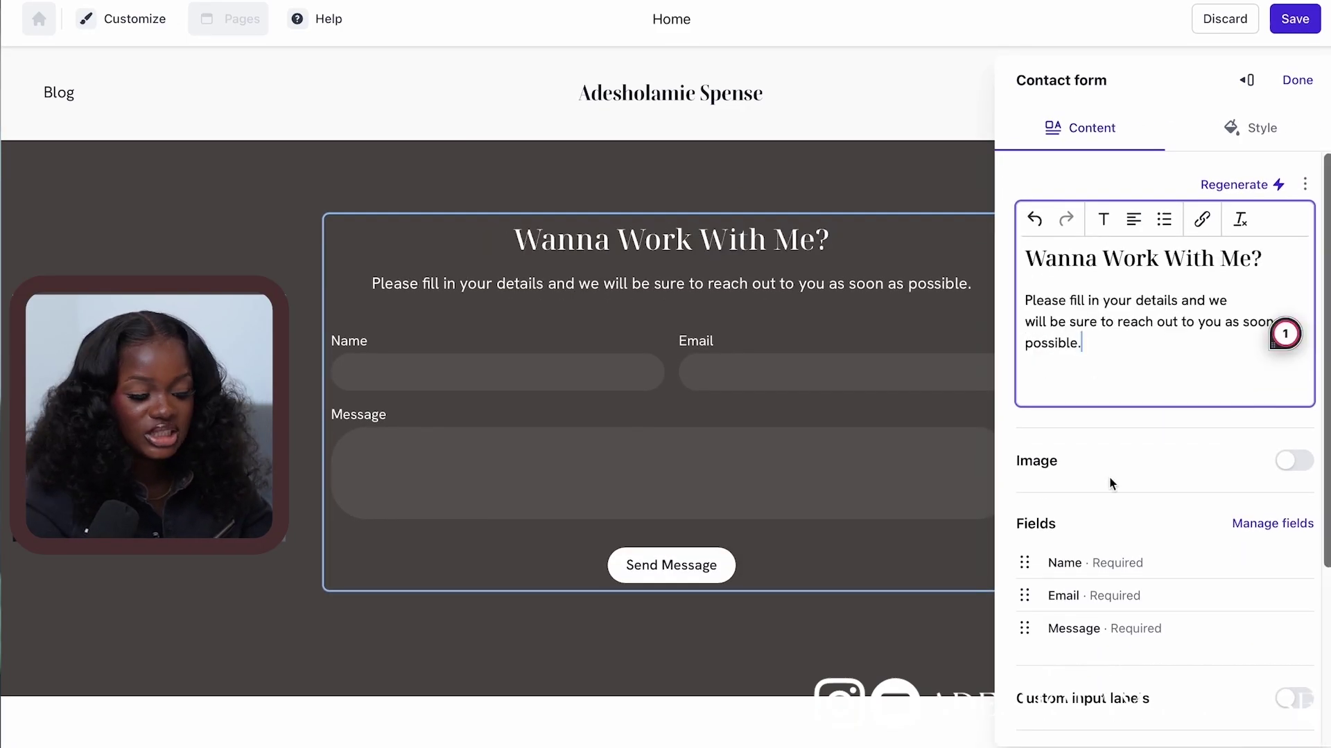
Try the own portrait photo with the microphone as the contact form's image and shift its horizontal position.
{"action": "scroll", "coordinate": [1110, 481], "scroll_direction": "down", "scroll_amount": 3}
{"action": "left_click", "coordinate": [1292, 300]}
{"action": "left_click", "coordinate": [607, 81]}
{"action": "scroll", "coordinate": [810, 451], "scroll_direction": "down", "scroll_amount": 5}
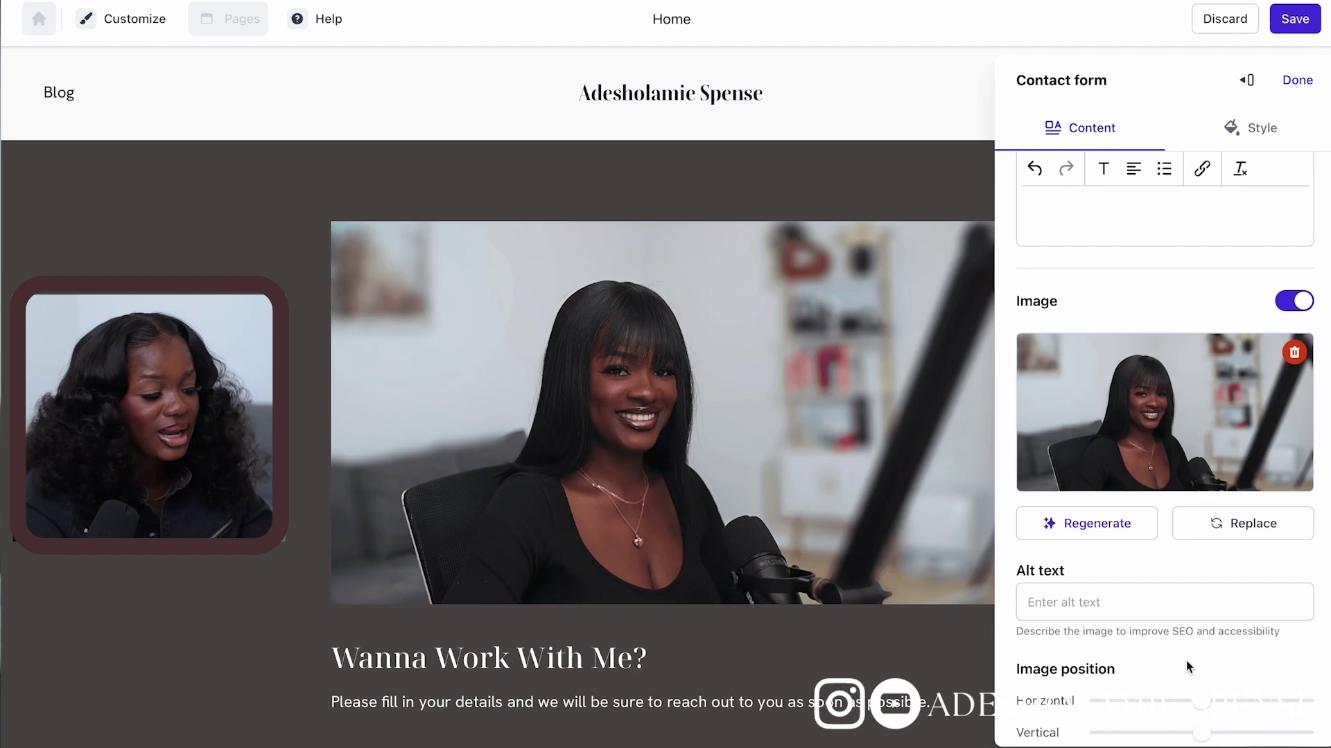
{"action": "scroll", "coordinate": [892, 612], "scroll_direction": "down", "scroll_amount": 3}
{"action": "scroll", "coordinate": [1157, 705], "scroll_direction": "down", "scroll_amount": 2}
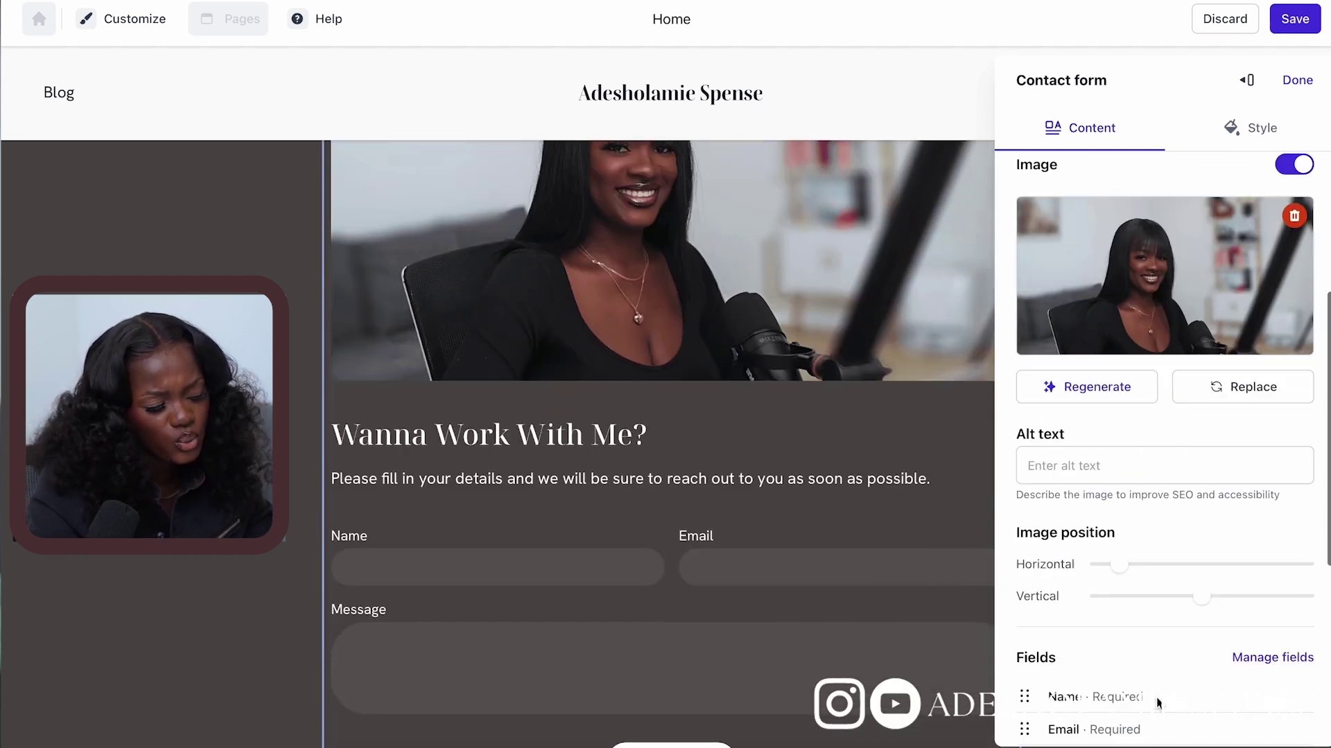
{"action": "scroll", "coordinate": [1193, 574], "scroll_direction": "down", "scroll_amount": 5}
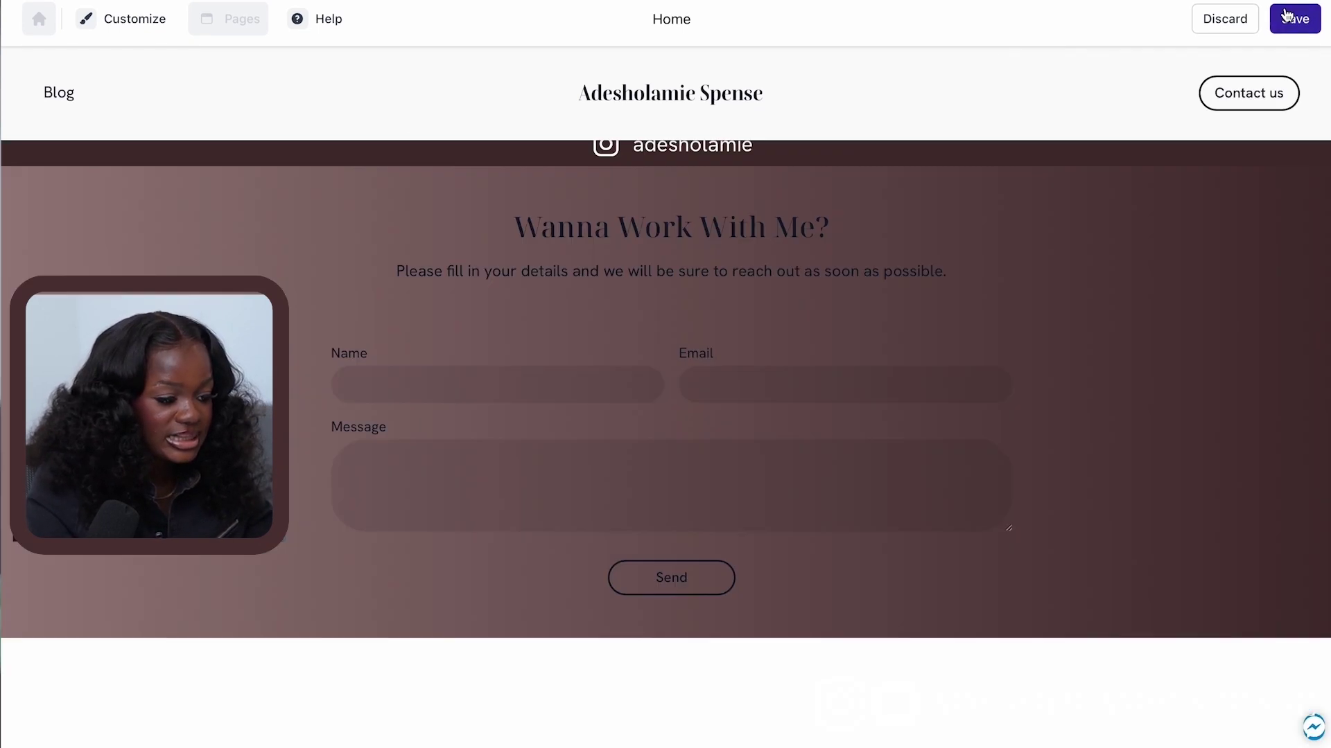
Save the contact form section and add the Whatsapp Button widget to the website.
{"action": "left_click", "coordinate": [1294, 21]}
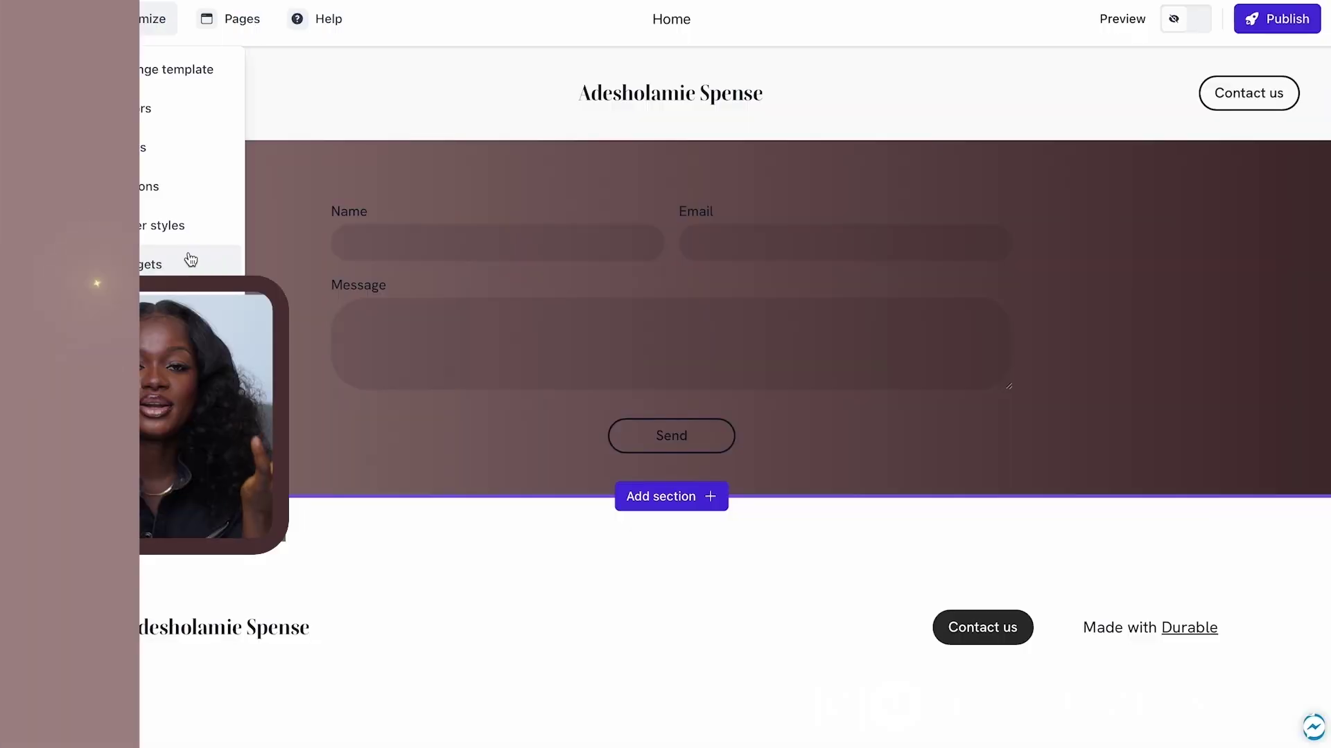
{"action": "left_click", "coordinate": [189, 259]}
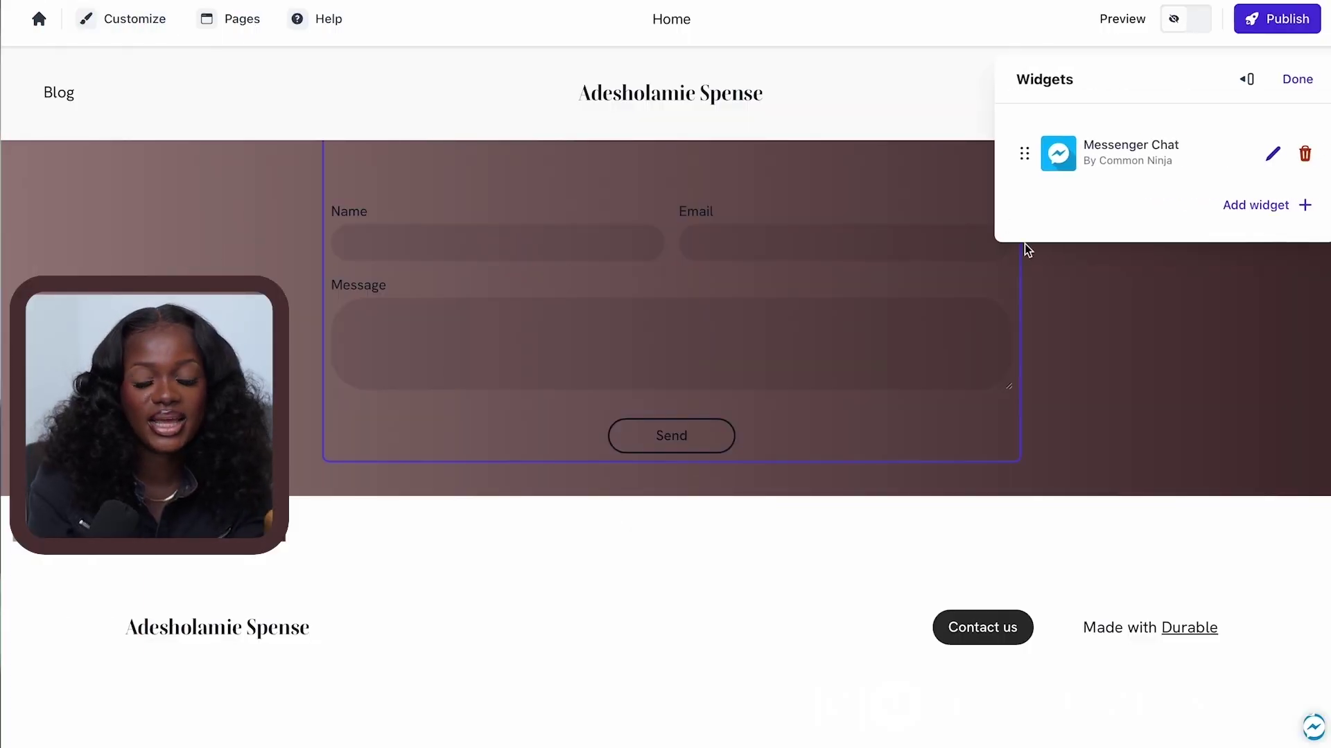
{"action": "left_click", "coordinate": [1256, 204]}
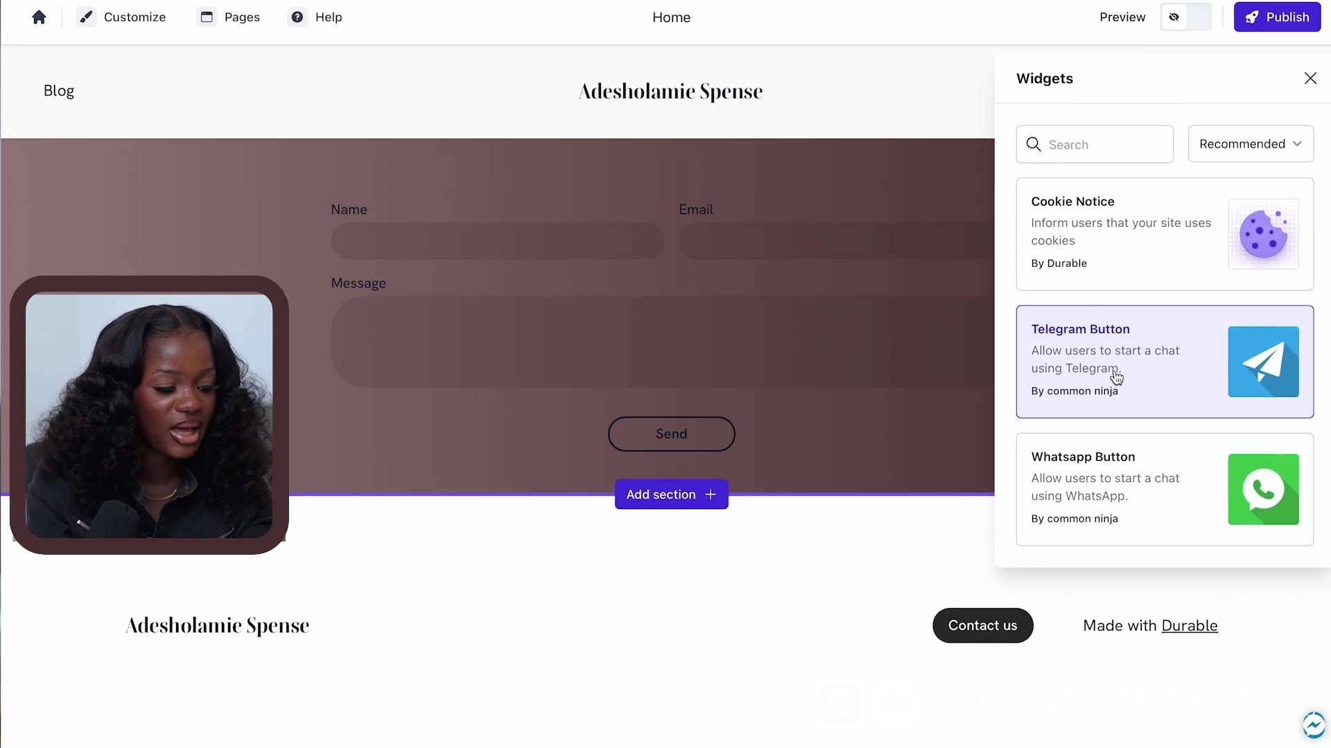
{"action": "left_click", "coordinate": [1086, 490]}
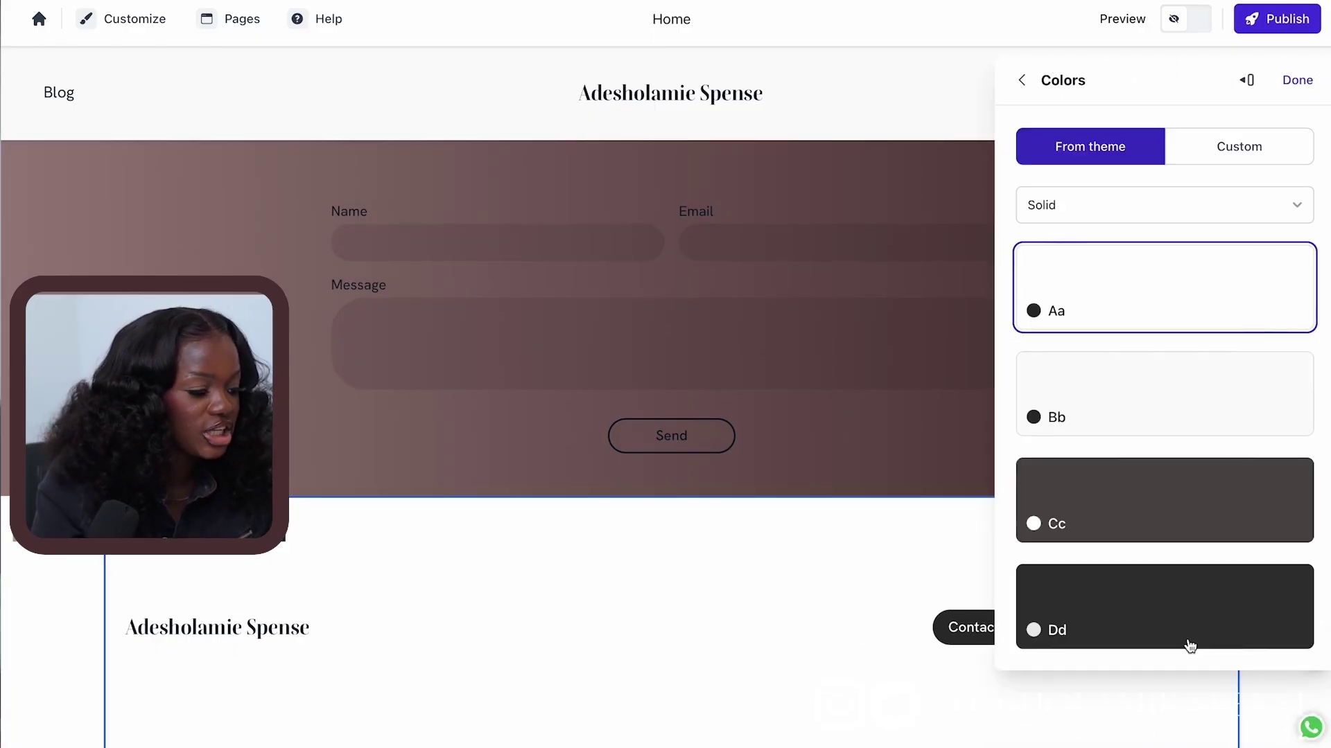
Recolor the footer dark maroon, add YouTube, Instagram, TikTok, Threads and Facebook social links to it, and save.
{"action": "left_click", "coordinate": [1179, 614]}
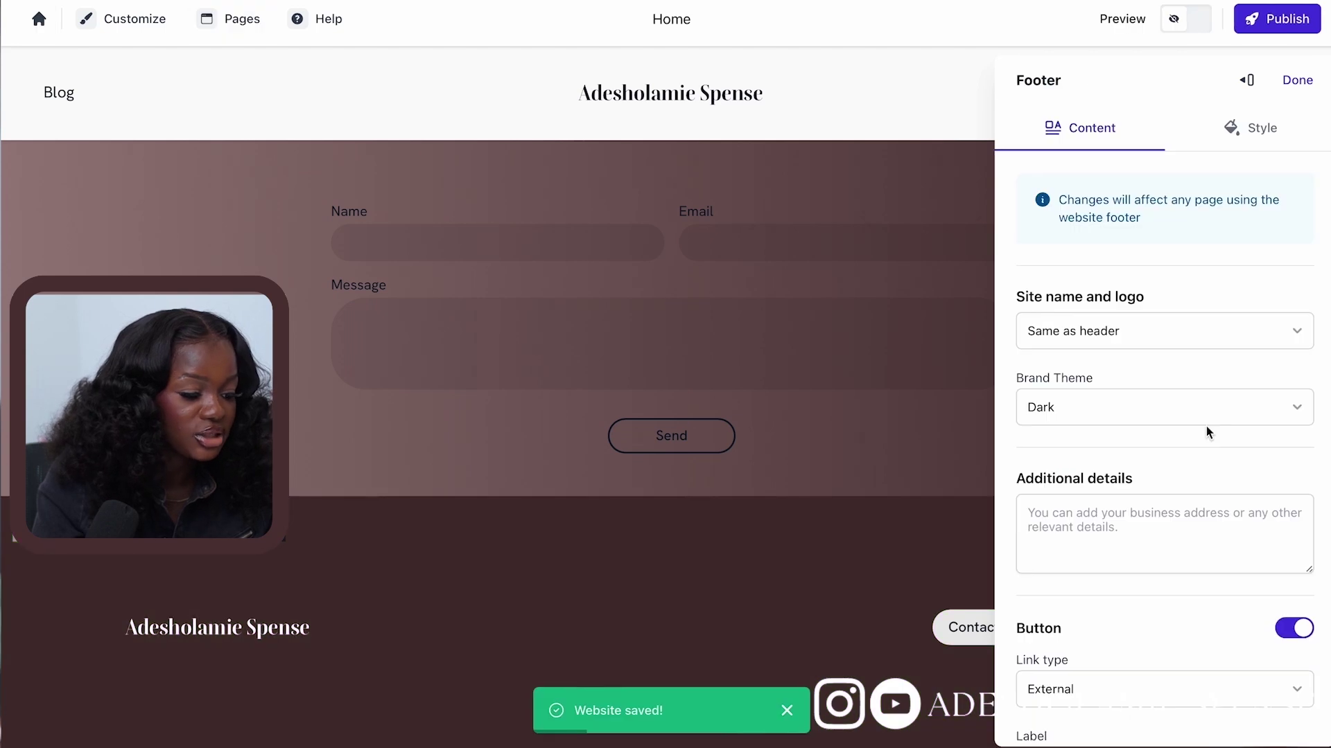
{"action": "scroll", "coordinate": [1205, 426], "scroll_direction": "down", "scroll_amount": 1}
{"action": "scroll", "coordinate": [1211, 403], "scroll_direction": "down", "scroll_amount": 1}
{"action": "scroll", "coordinate": [1211, 402], "scroll_direction": "down", "scroll_amount": 3}
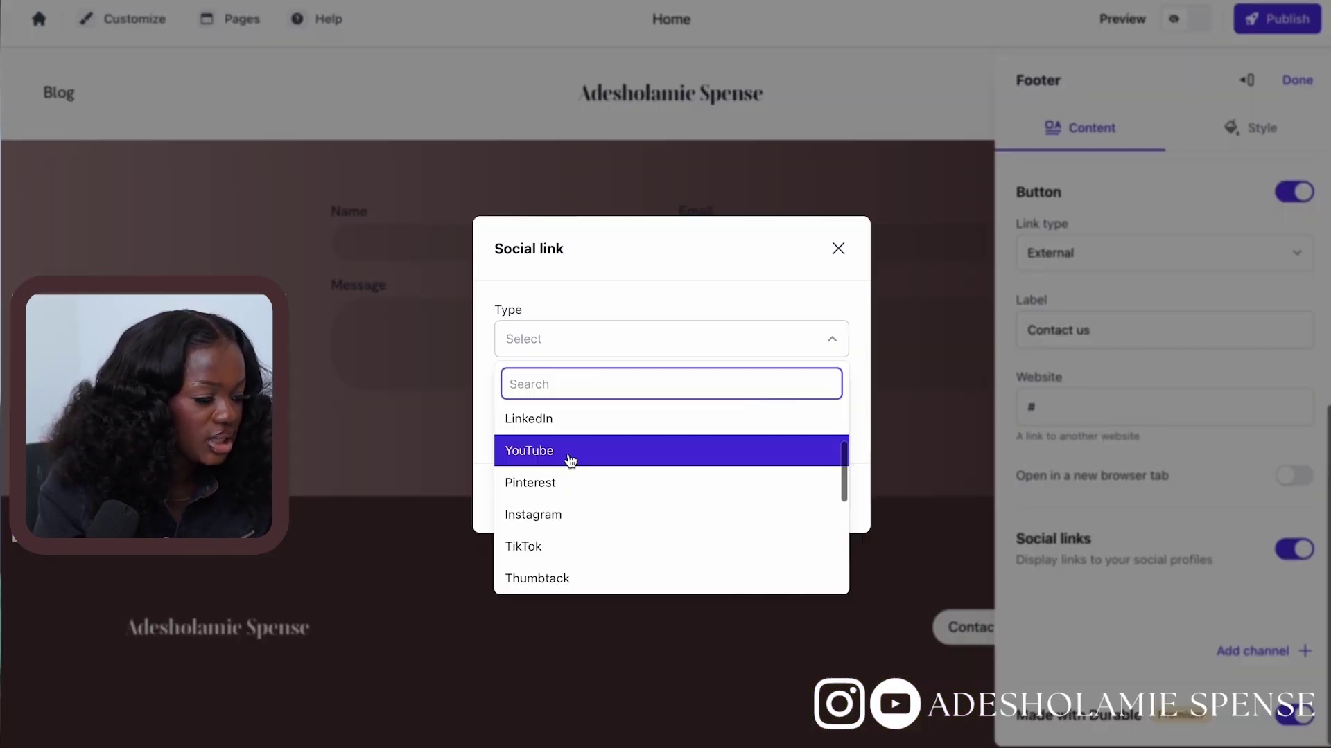
{"action": "left_click", "coordinate": [570, 454]}
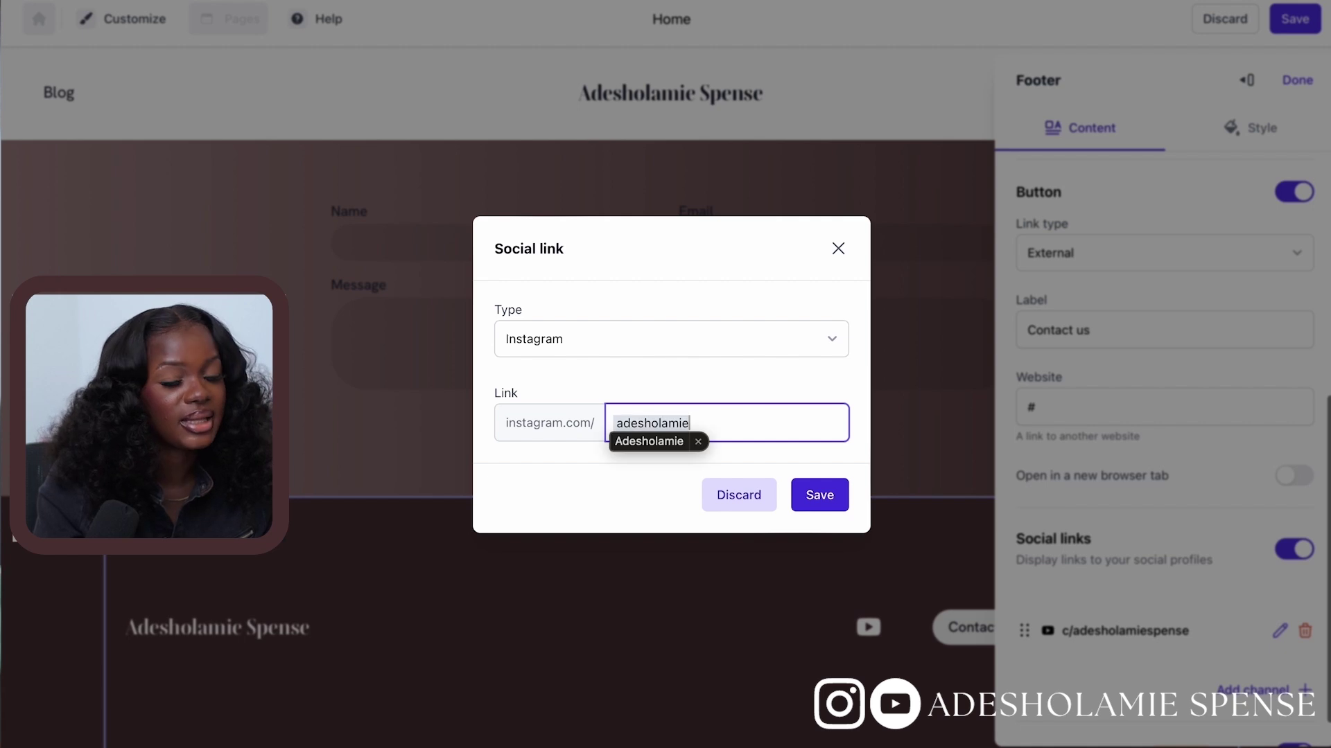
{"action": "left_click", "coordinate": [816, 497]}
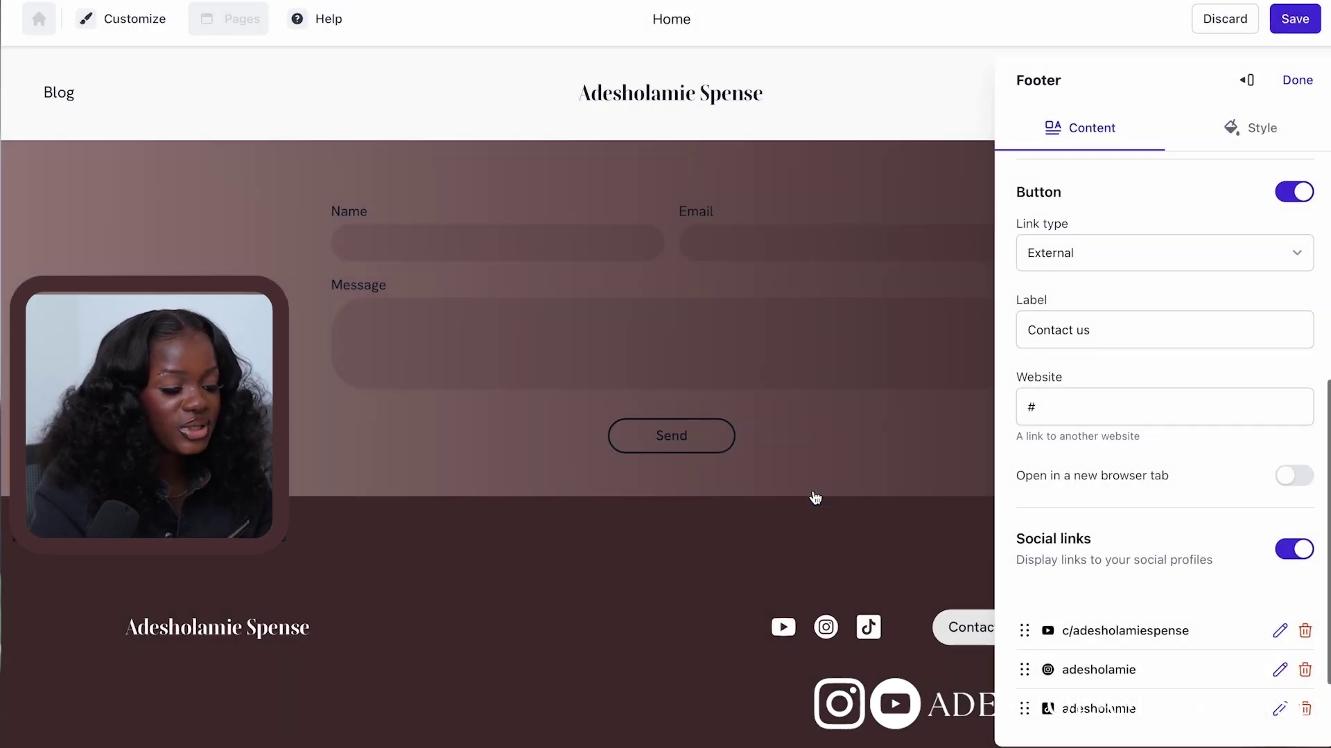
{"action": "scroll", "coordinate": [1160, 596], "scroll_direction": "down", "scroll_amount": 3}
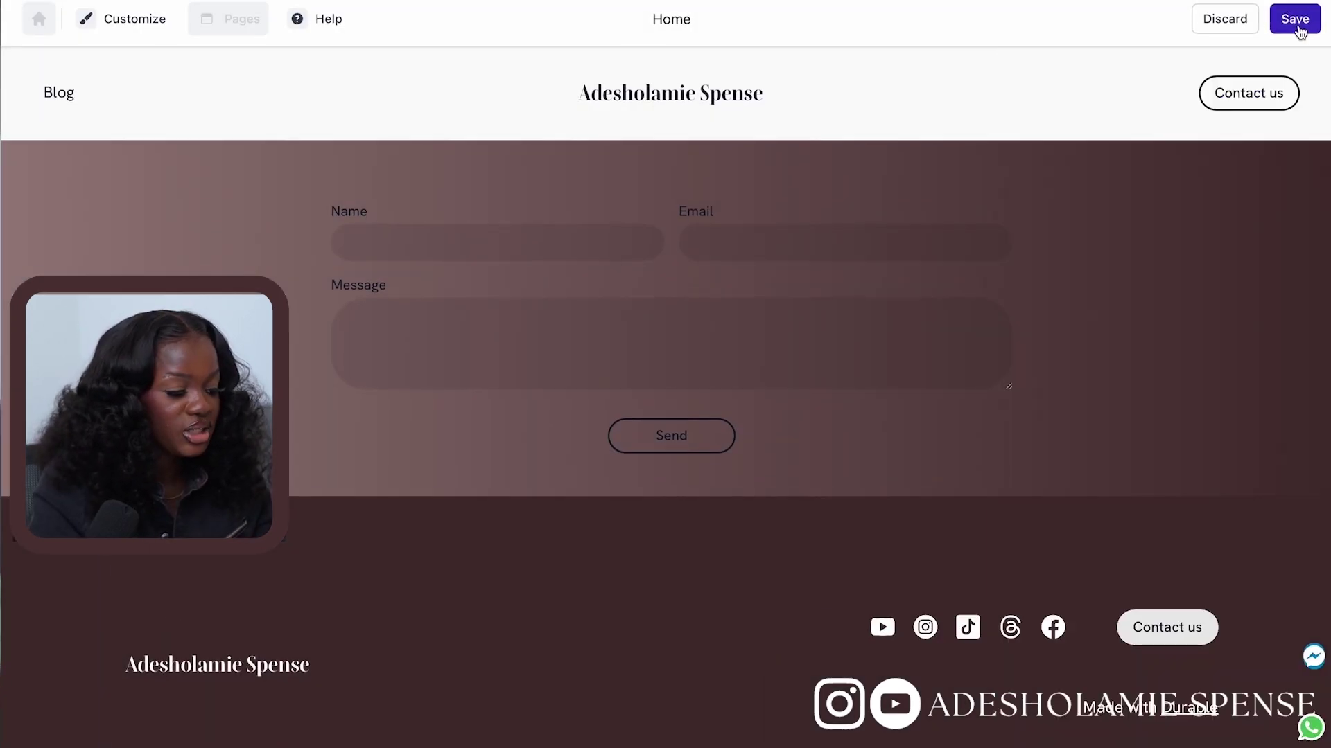
{"action": "left_click", "coordinate": [1299, 27]}
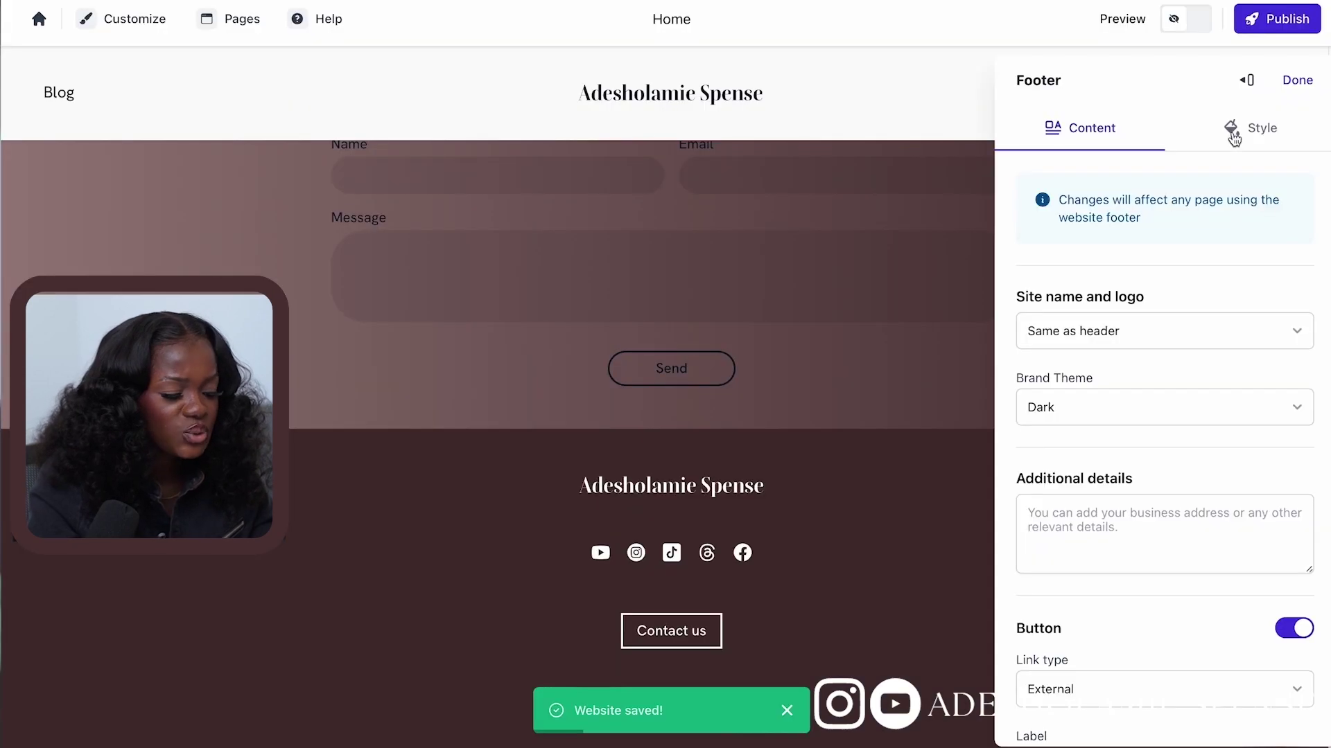
Set the footer's button style to Style 1 from the theme and save the website.
{"action": "left_click", "coordinate": [1240, 129]}
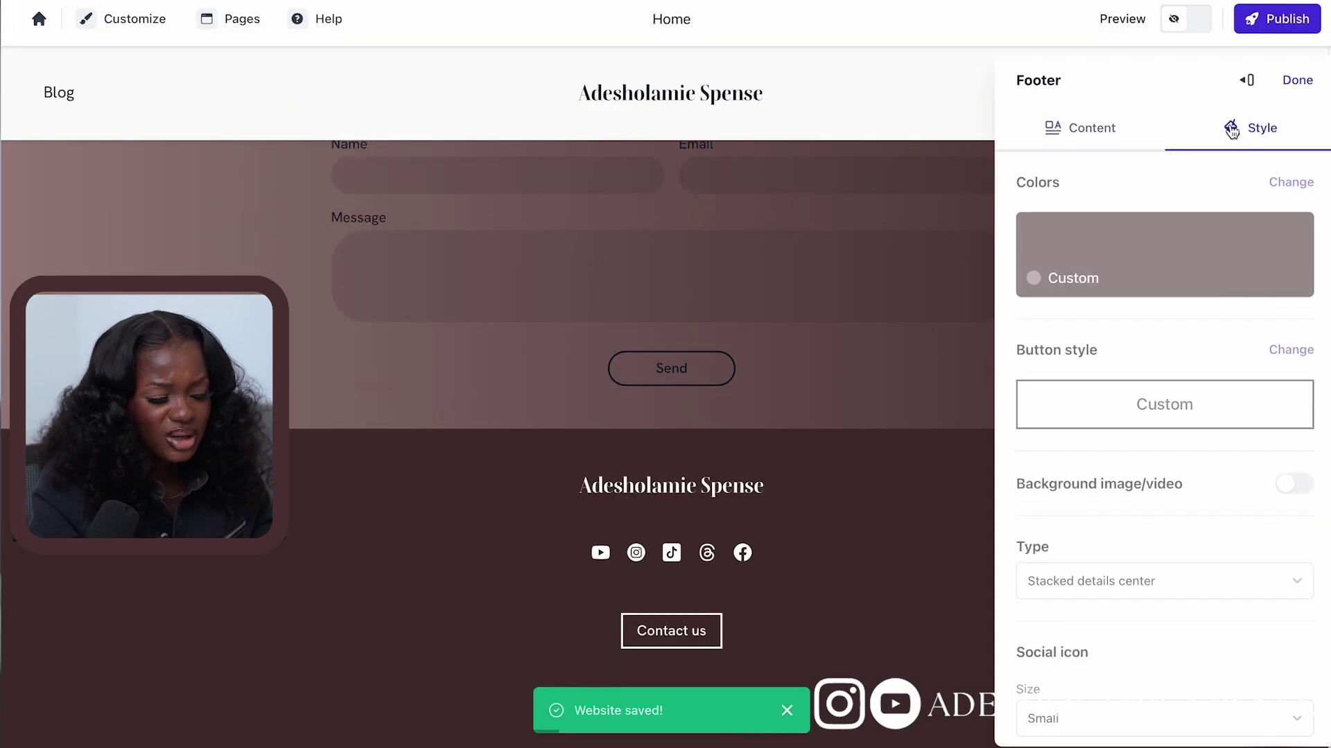
{"action": "left_click", "coordinate": [1164, 401]}
{"action": "left_click", "coordinate": [1178, 223]}
{"action": "left_click", "coordinate": [1186, 271]}
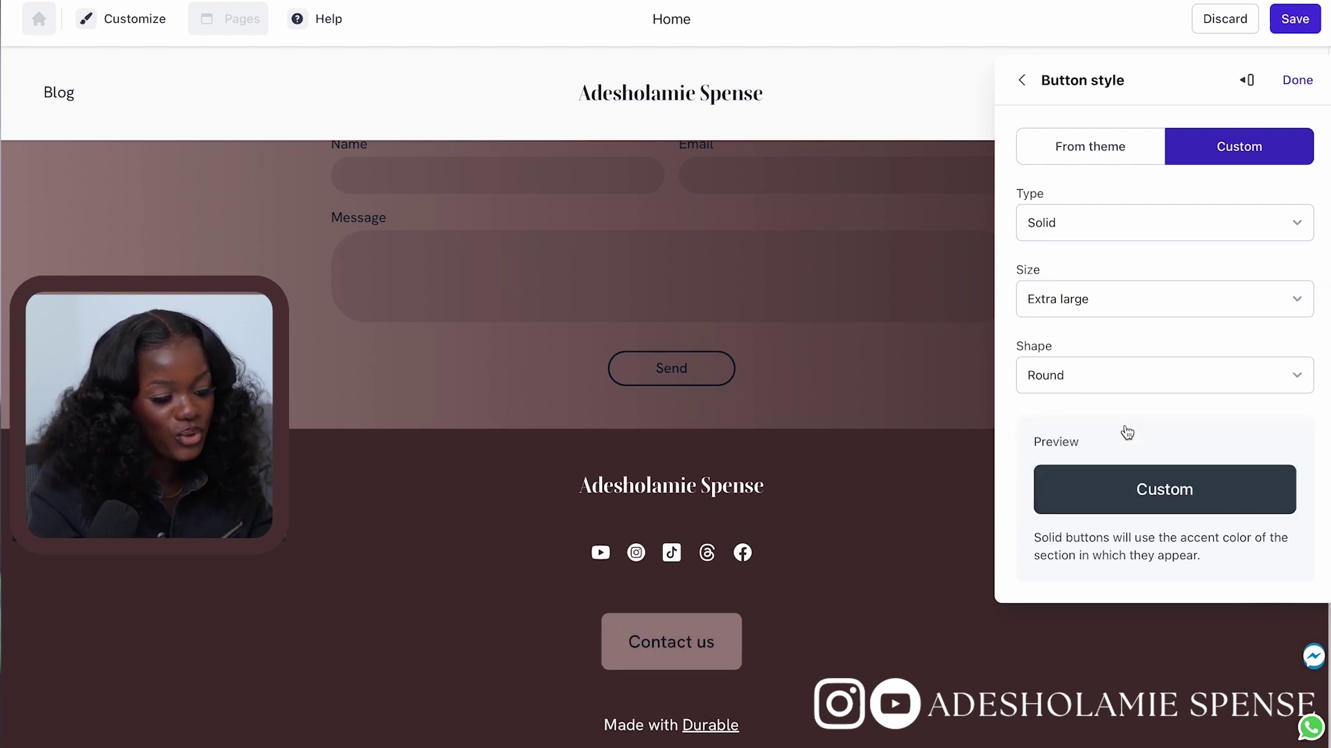
{"action": "left_click", "coordinate": [1196, 299]}
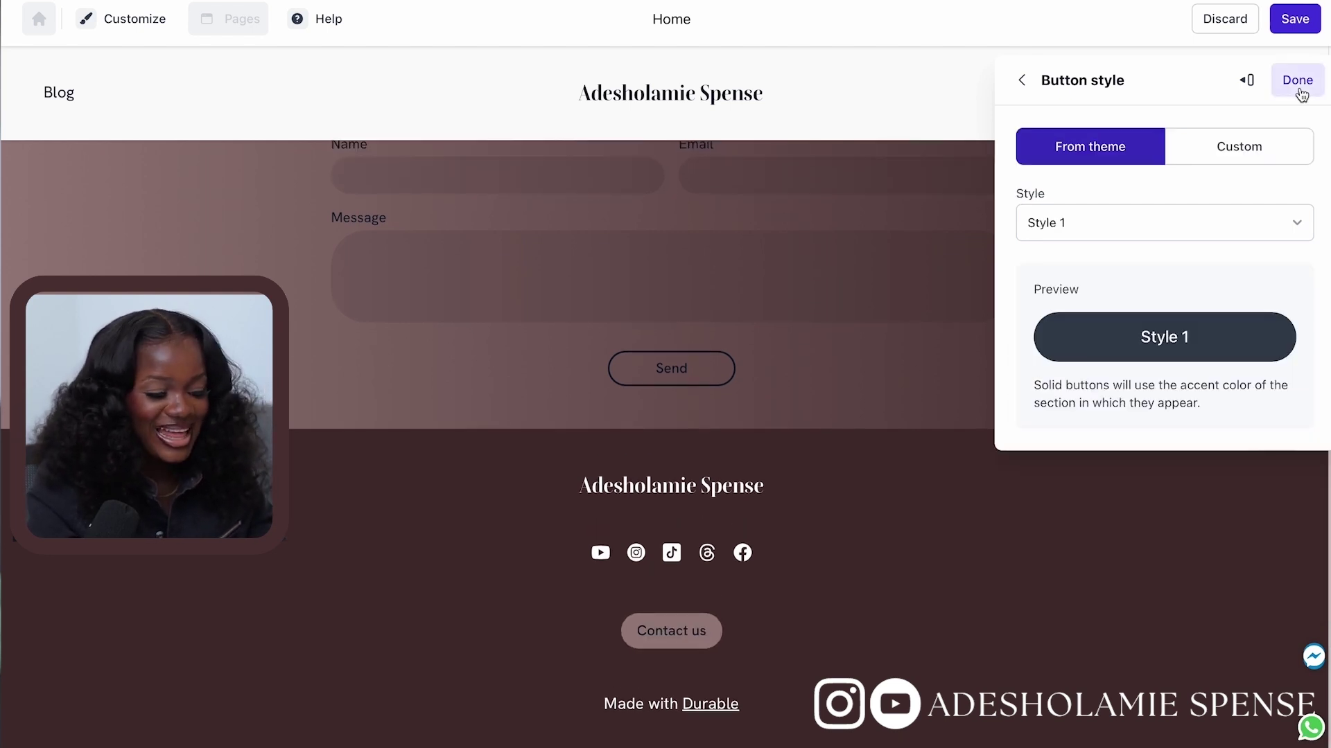
{"action": "left_click", "coordinate": [1296, 80]}
{"action": "left_click", "coordinate": [1295, 18]}
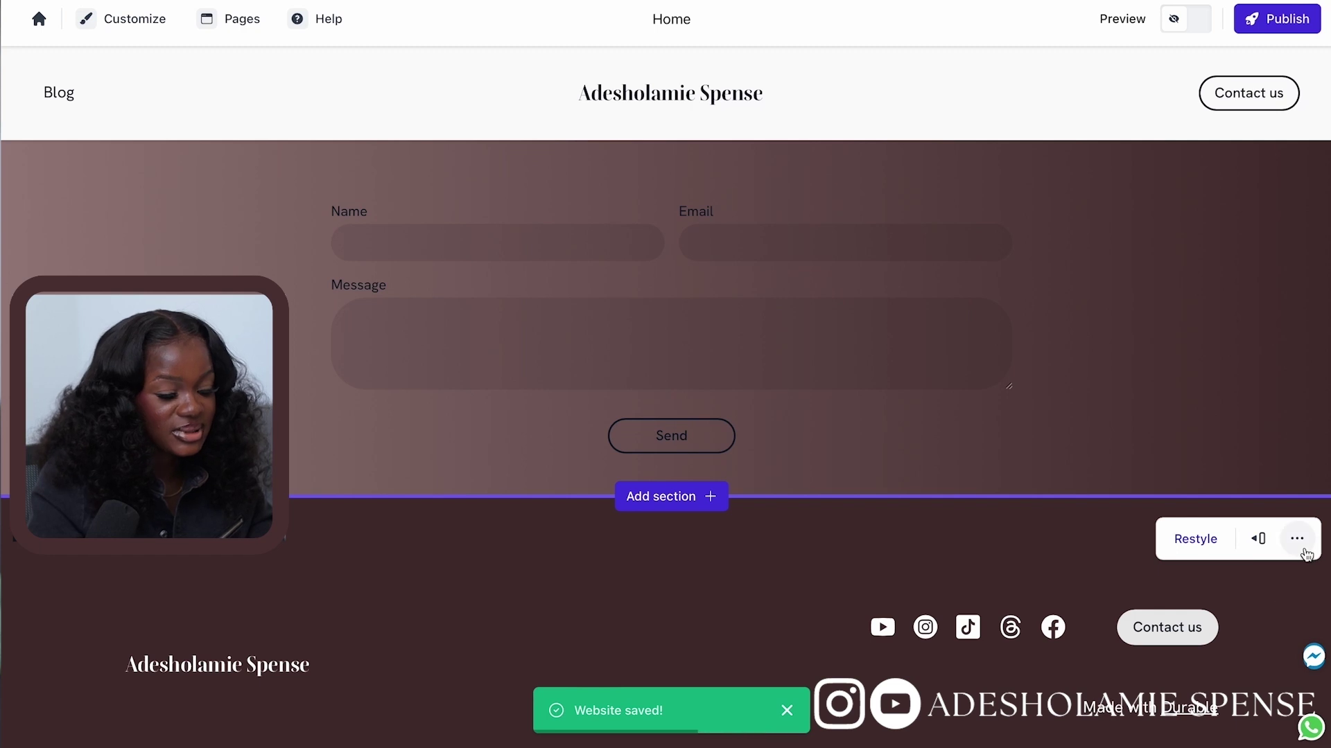
Open the footer's content settings at the button options.
{"action": "left_click", "coordinate": [1255, 581]}
{"action": "scroll", "coordinate": [1163, 564], "scroll_direction": "down", "scroll_amount": 6}
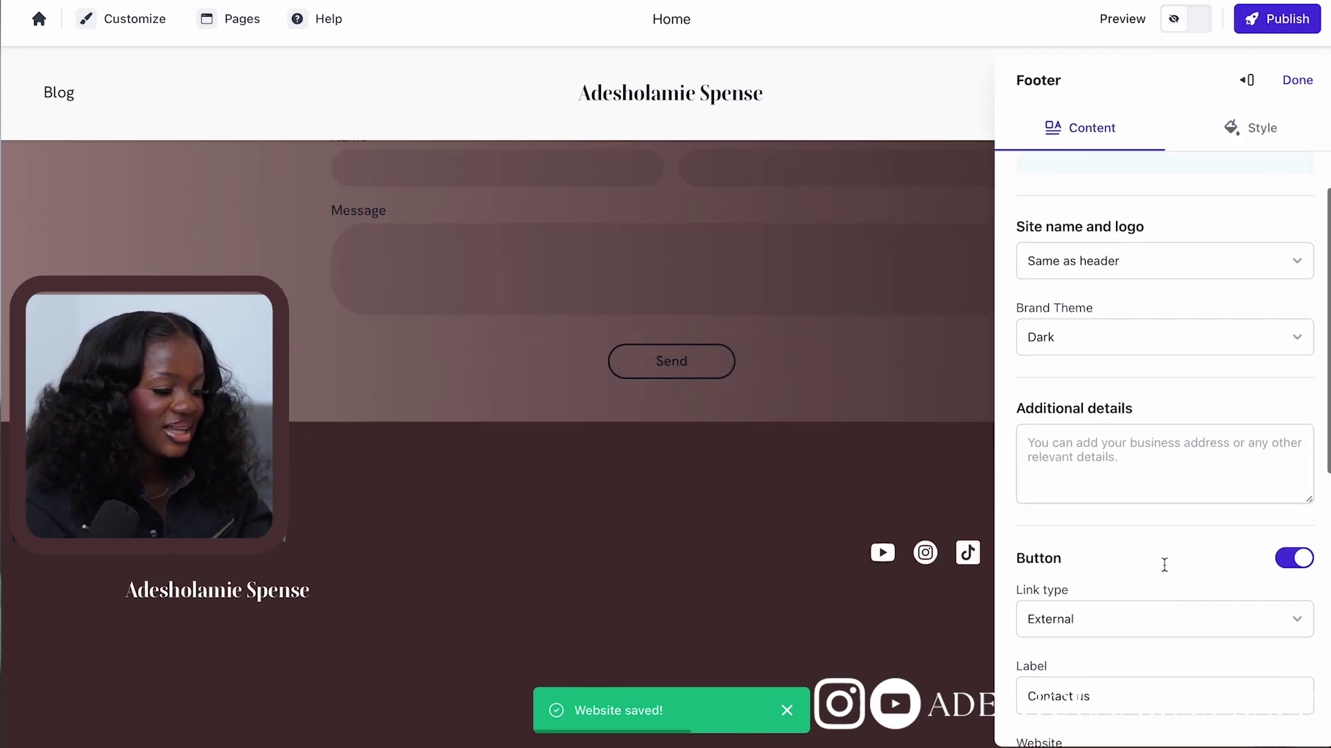